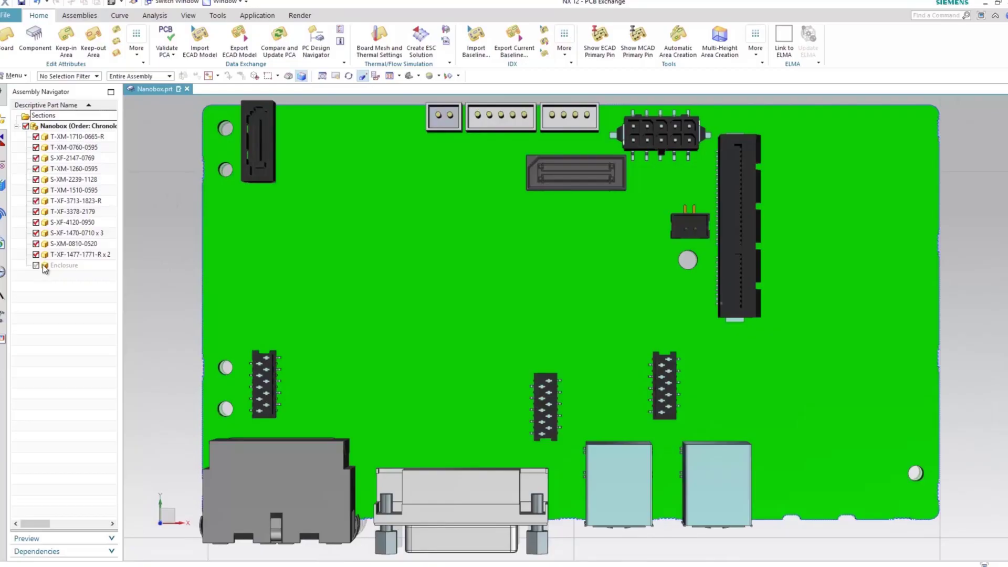
Toggle the visibility of the Enclosure component in the Nanobox assembly
{"action": "left_click", "coordinate": [36, 265]}
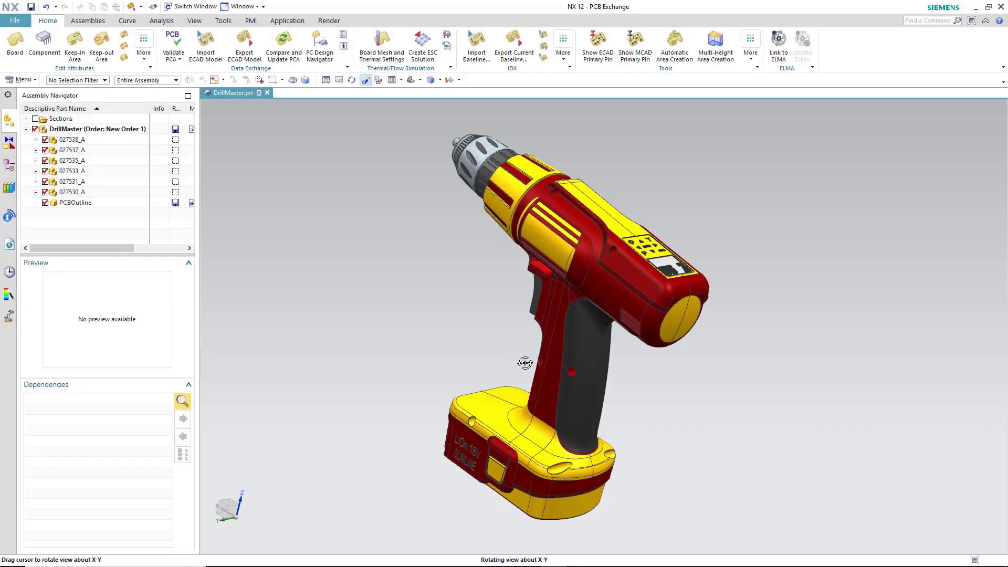
Hide components 027538_A, 027537_A, 027535_A and 027530_A in the DrillMaster assembly and inspect the PCBOutline board inside the drill
{"action": "mouse_move", "coordinate": [525, 361]}
{"action": "middle_mouse_down"}
{"action": "mouse_move", "coordinate": [533, 369]}
{"action": "mouse_move", "coordinate": [506, 362]}
{"action": "mouse_move", "coordinate": [520, 363]}
{"action": "middle_mouse_up"}
{"action": "left_click", "coordinate": [45, 140]}
{"action": "left_click", "coordinate": [45, 150]}
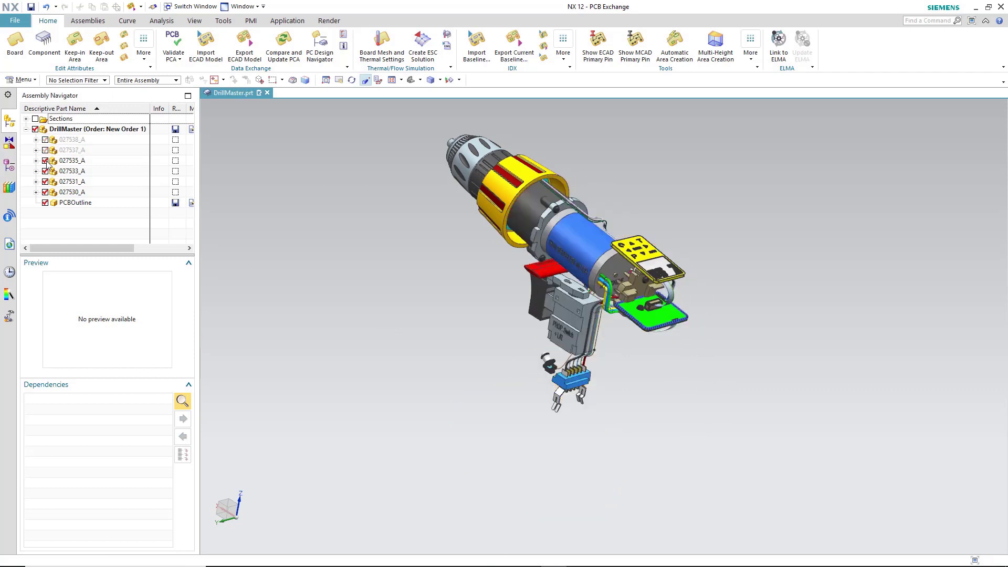
{"action": "left_click", "coordinate": [45, 172]}
{"action": "left_click", "coordinate": [45, 171]}
{"action": "left_click", "coordinate": [45, 161]}
{"action": "left_click", "coordinate": [45, 192]}
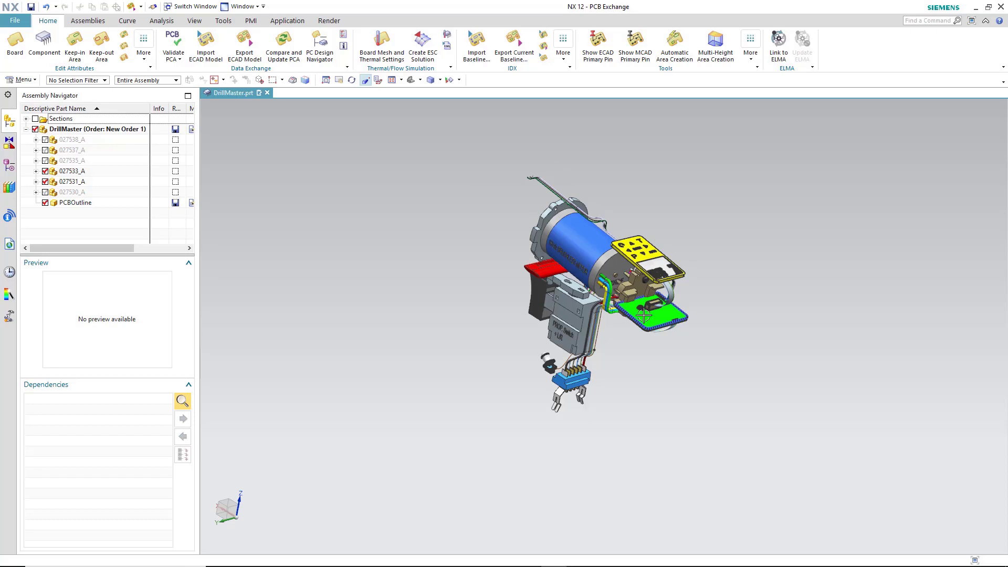
{"action": "scroll", "coordinate": [644, 315], "scroll_direction": "up", "scroll_amount": 8}
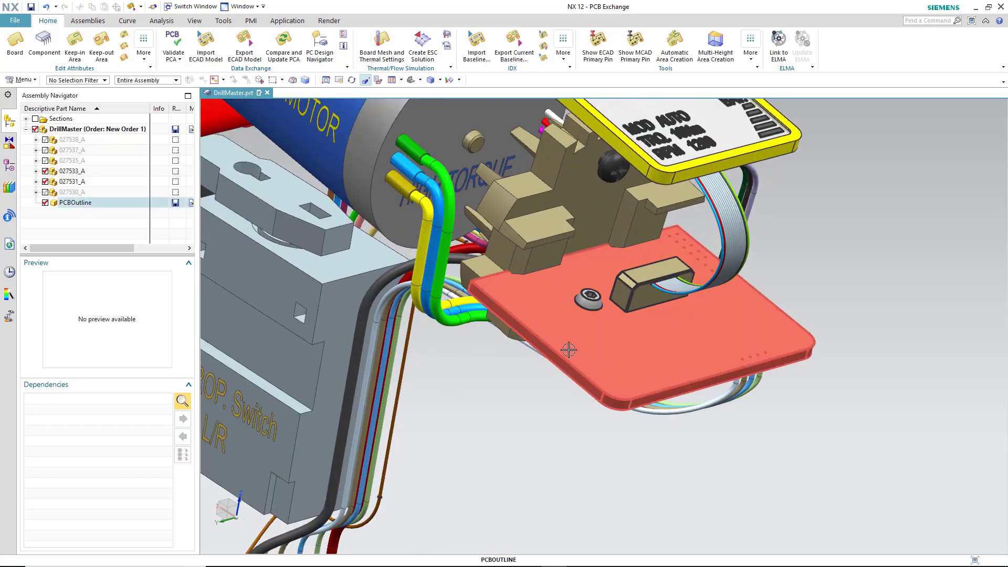
{"action": "scroll", "coordinate": [569, 349], "scroll_direction": "down", "scroll_amount": 3}
{"action": "scroll", "coordinate": [568, 350], "scroll_direction": "up", "scroll_amount": 2}
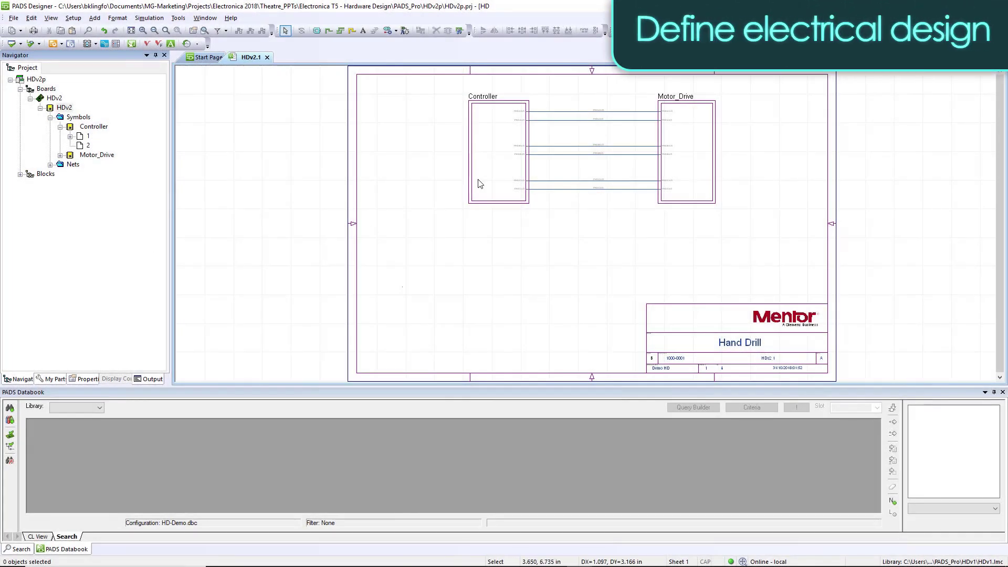
Switch to PADS Designer and open the Controller block's schematic at the power supply area
{"action": "double_click", "coordinate": [490, 175]}
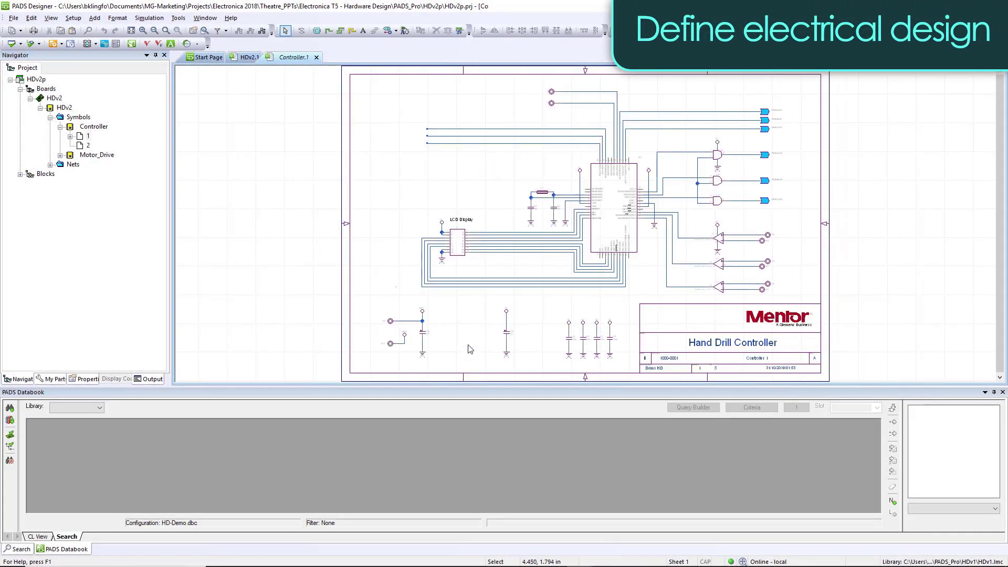
{"action": "scroll", "coordinate": [444, 332], "scroll_direction": "up", "scroll_amount": 4}
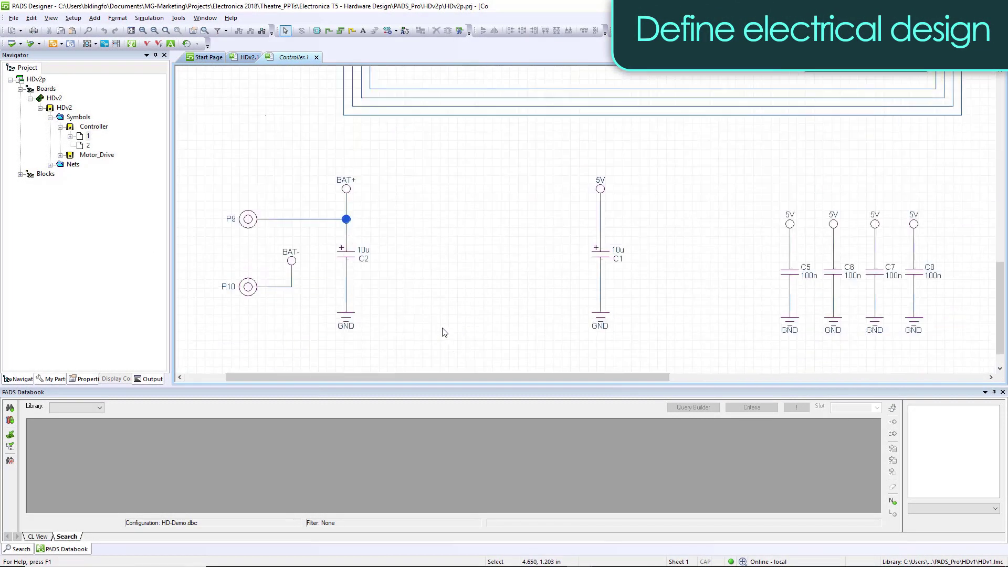
From the ICs library, find manufacturer part LT1117CST-5#PBF, place it between capacitors C2 and C1, and mirror it
{"action": "left_click", "coordinate": [73, 413]}
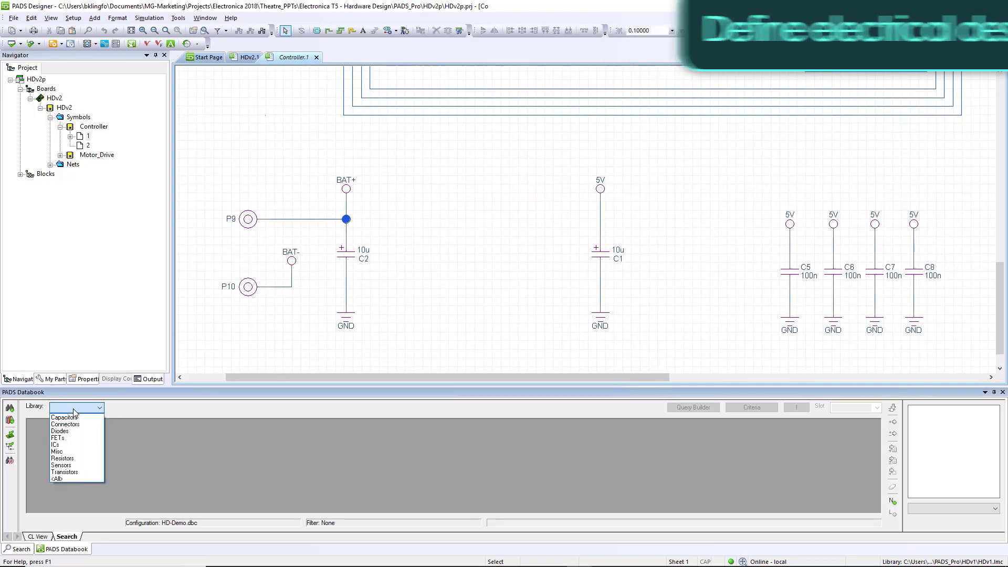
{"action": "left_click", "coordinate": [78, 447]}
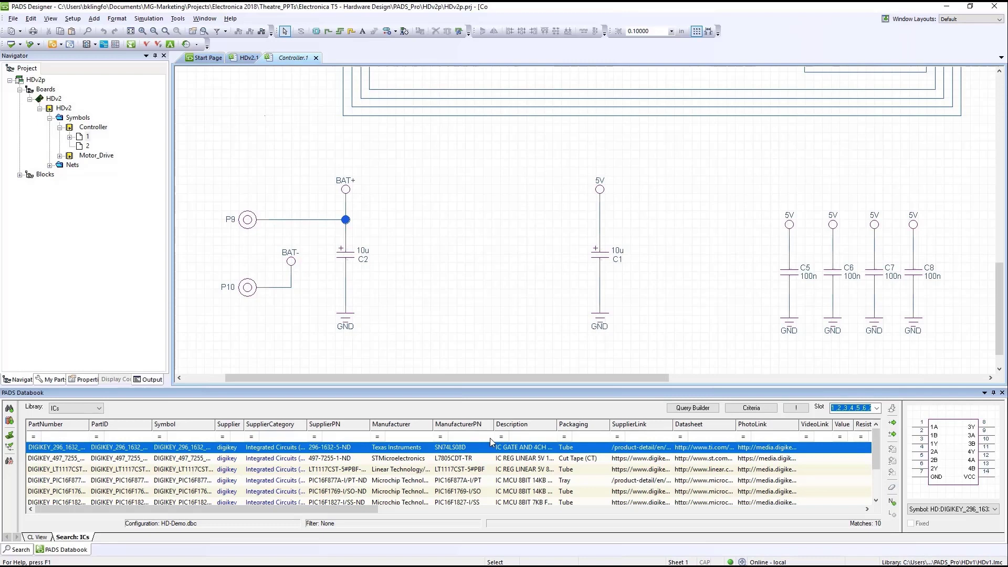
{"action": "left_click", "coordinate": [490, 438]}
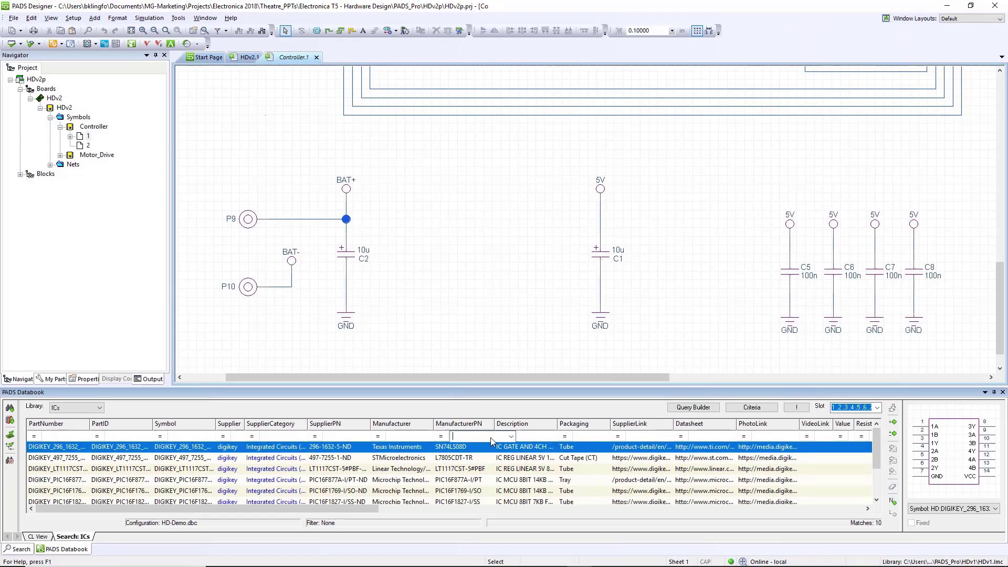
{"action": "left_click", "coordinate": [510, 437]}
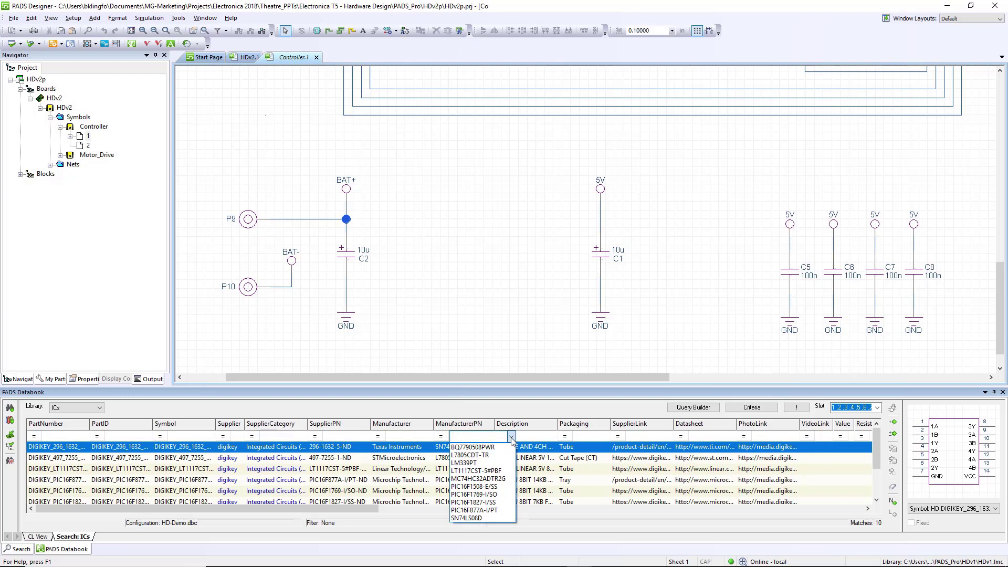
{"action": "left_click", "coordinate": [494, 471]}
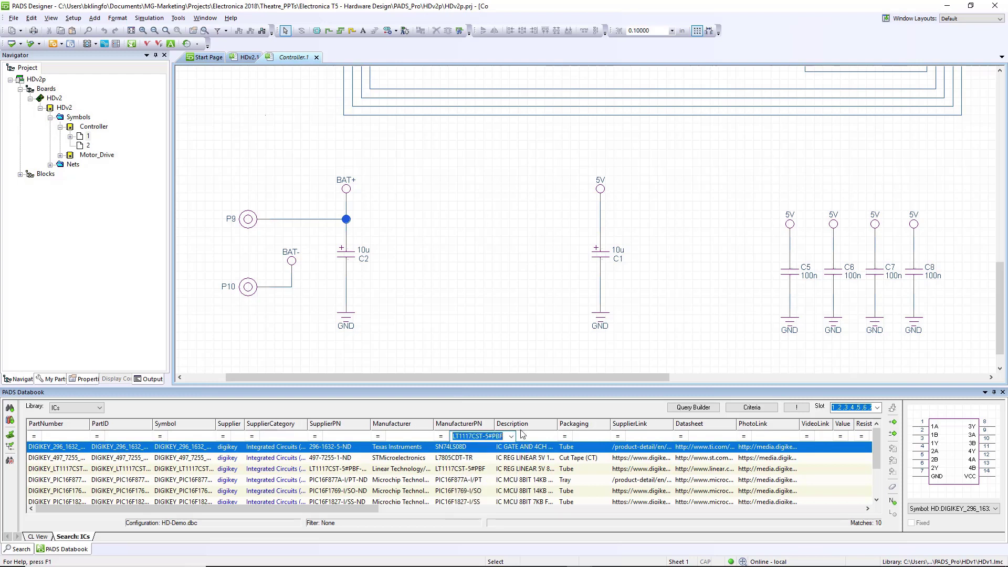
{"action": "key", "text": "Return"}
{"action": "left_click", "coordinate": [493, 447]}
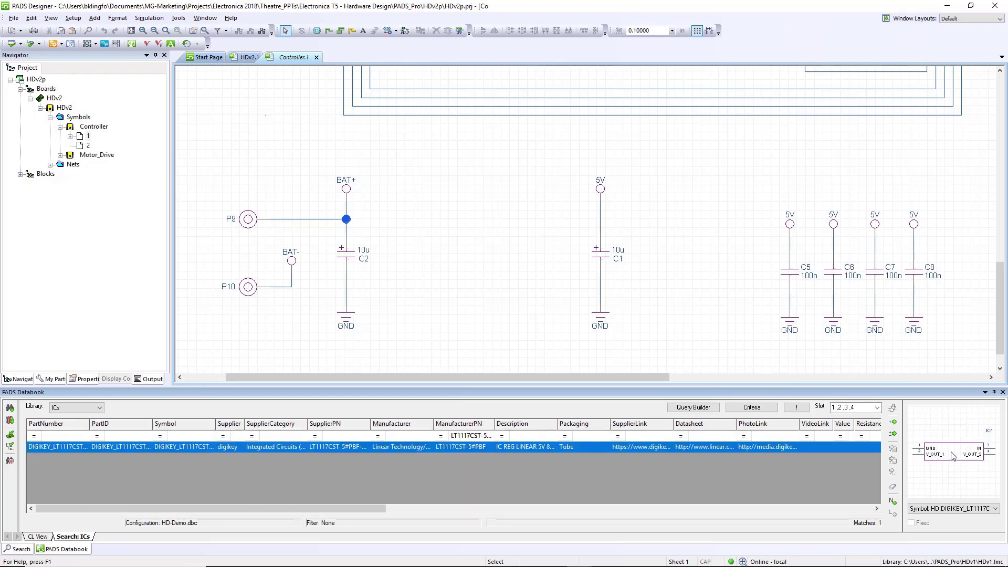
{"action": "left_click_drag", "start_coordinate": [953, 456], "coordinate": [405, 195]}
{"action": "left_click", "coordinate": [493, 30]}
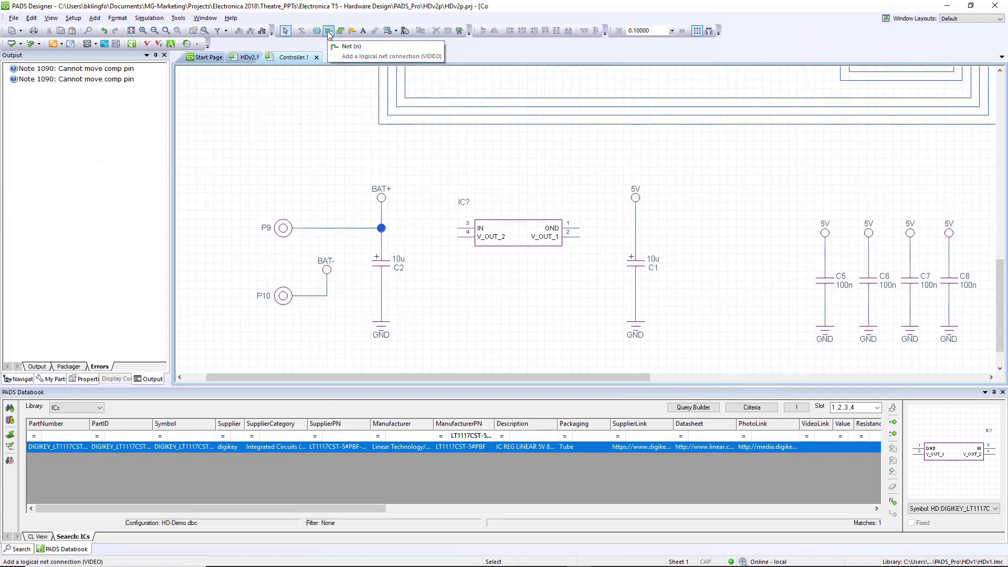
Wire the regulator's IN pin to the BAT+ net and both V_OUT pins to the 5V net above C1
{"action": "left_click", "coordinate": [329, 30]}
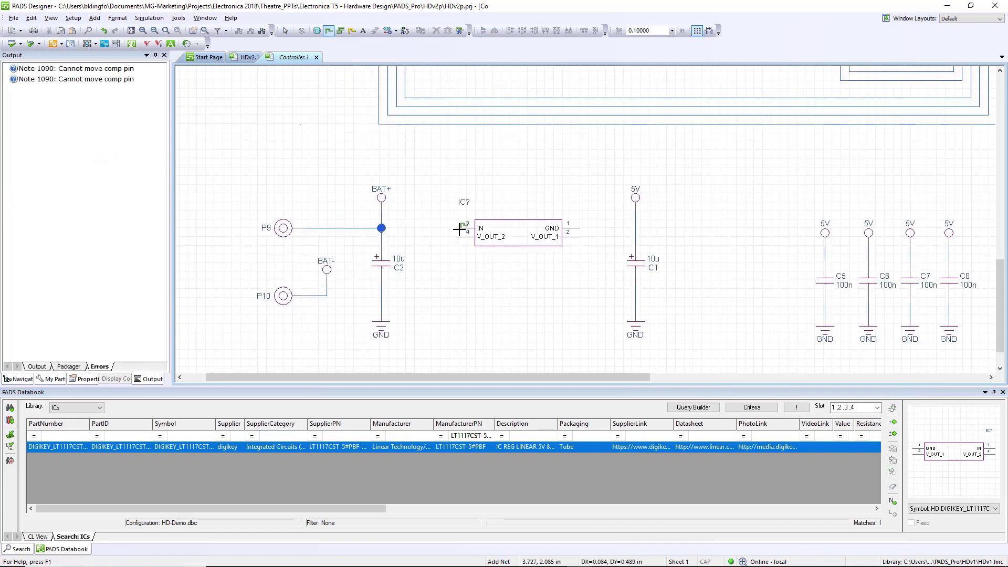
{"action": "left_click", "coordinate": [381, 228]}
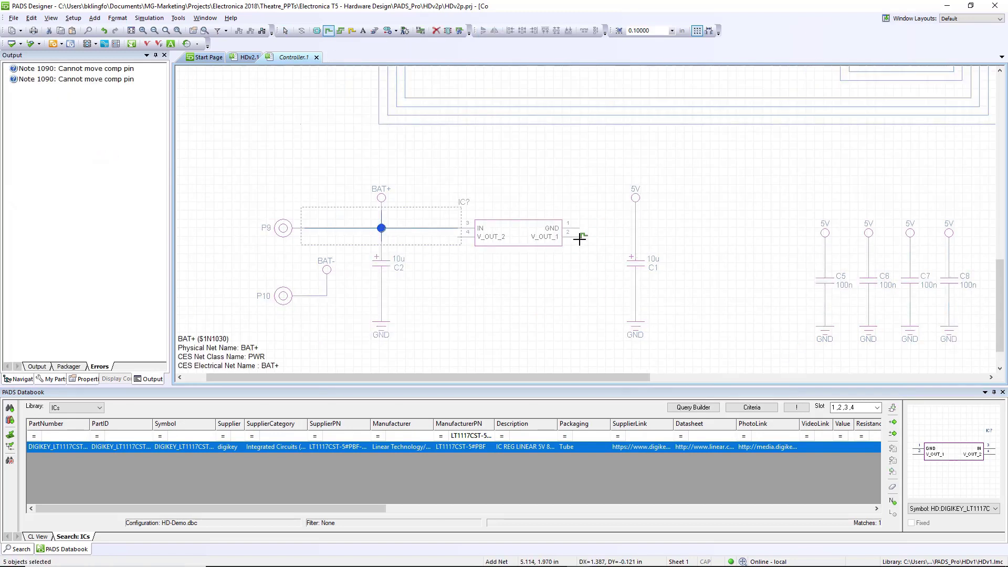
{"action": "left_click", "coordinate": [579, 238]}
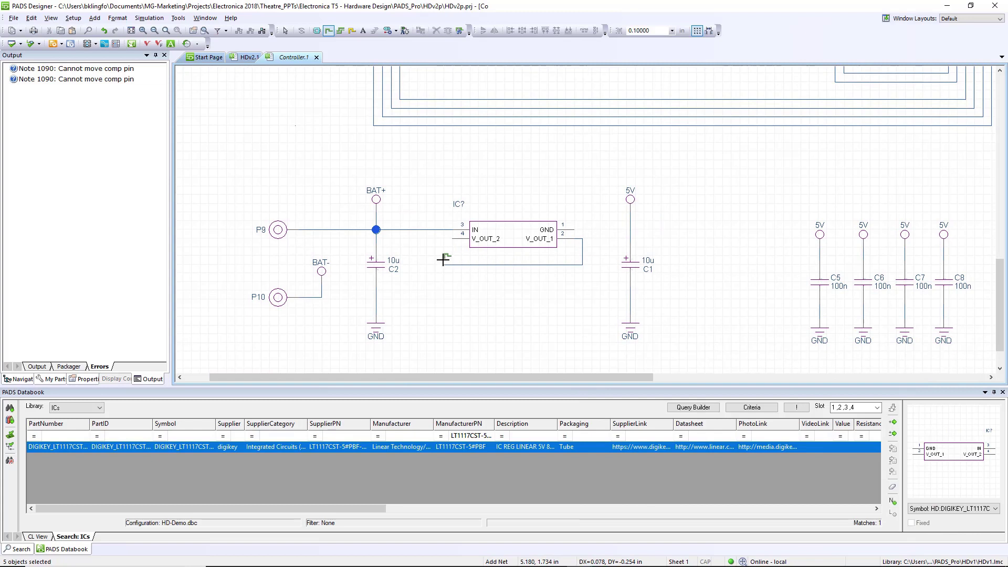
{"action": "left_click", "coordinate": [451, 239]}
{"action": "left_click", "coordinate": [581, 238]}
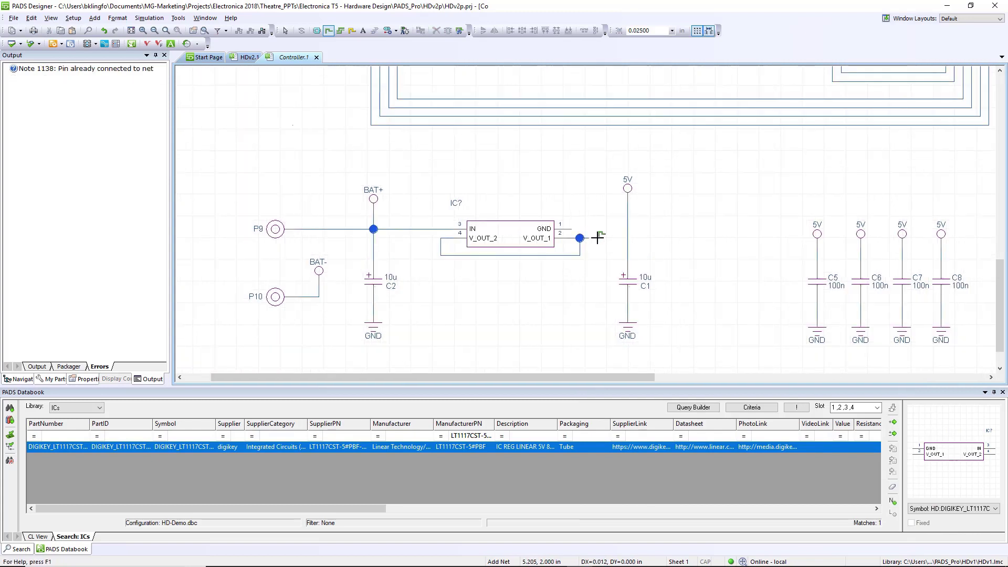
{"action": "left_click", "coordinate": [628, 237]}
{"action": "key", "text": "Escape"}
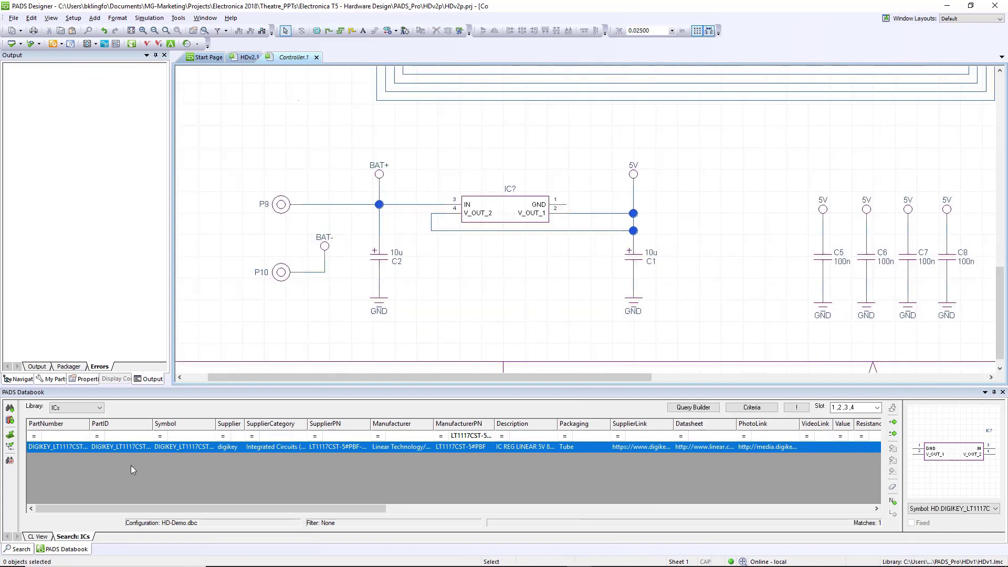
Filter the Resistors library by value 4700 and place the 4.7K resistor below the regulator
{"action": "left_click", "coordinate": [91, 410]}
{"action": "left_click", "coordinate": [73, 460]}
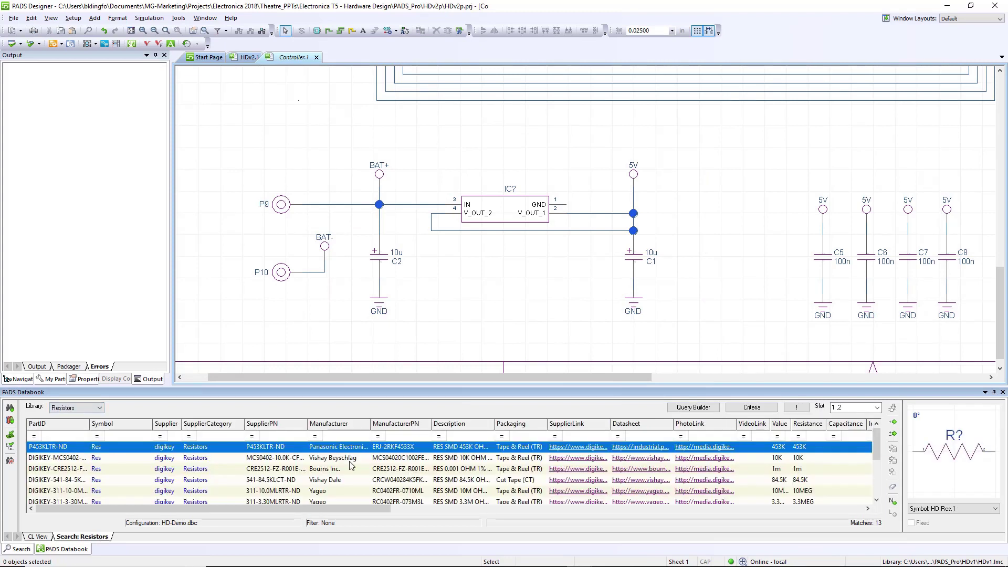
{"action": "left_click_drag", "start_coordinate": [794, 435], "coordinate": [817, 435]}
{"action": "left_click", "coordinate": [807, 441]}
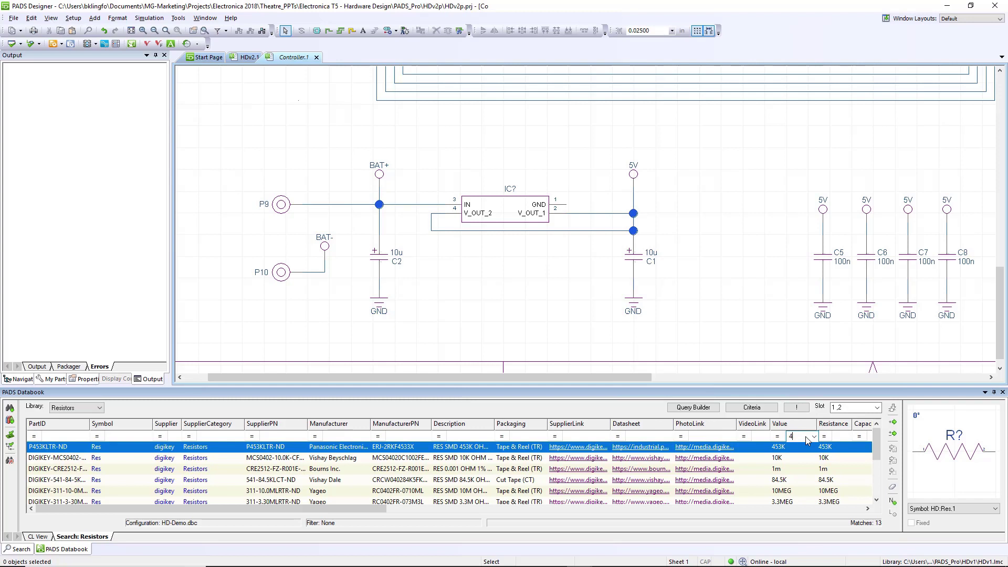
{"action": "type", "text": "4700"}
{"action": "key", "text": "Return"}
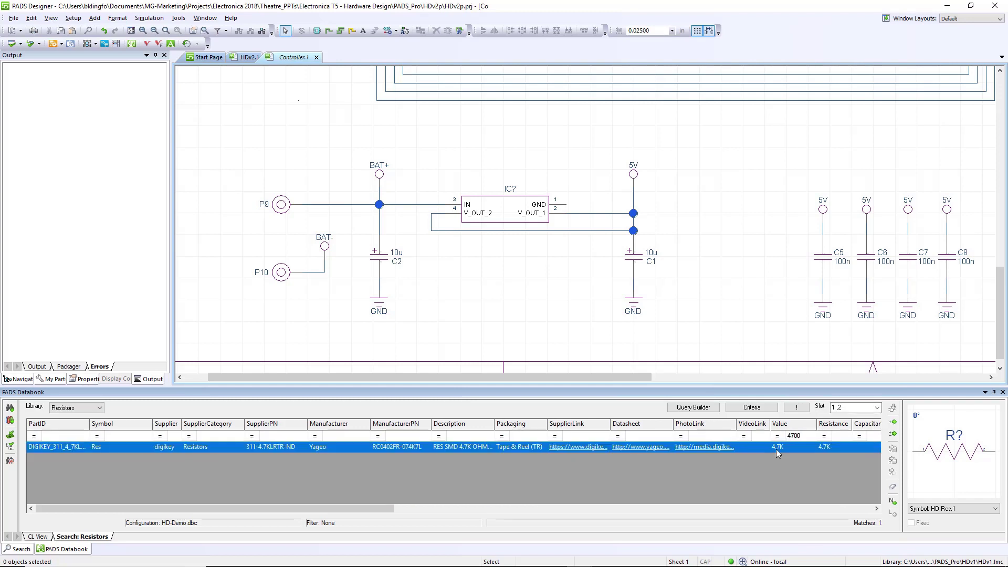
{"action": "left_click_drag", "start_coordinate": [945, 456], "coordinate": [468, 257]}
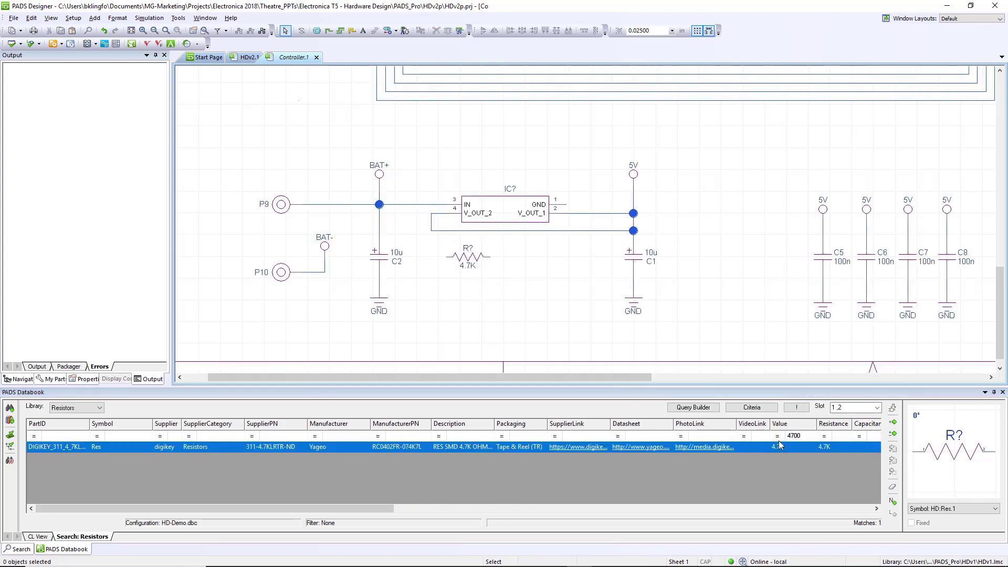
Filter the resistors by value 22000, place the 22K resistor beside C1, and move the 4.7K resistor level with it
{"action": "key", "text": "BackSpace"}
{"action": "key", "text": "BackSpace"}
{"action": "key", "text": "BackSpace"}
{"action": "key", "text": "BackSpace"}
{"action": "type", "text": "22000"}
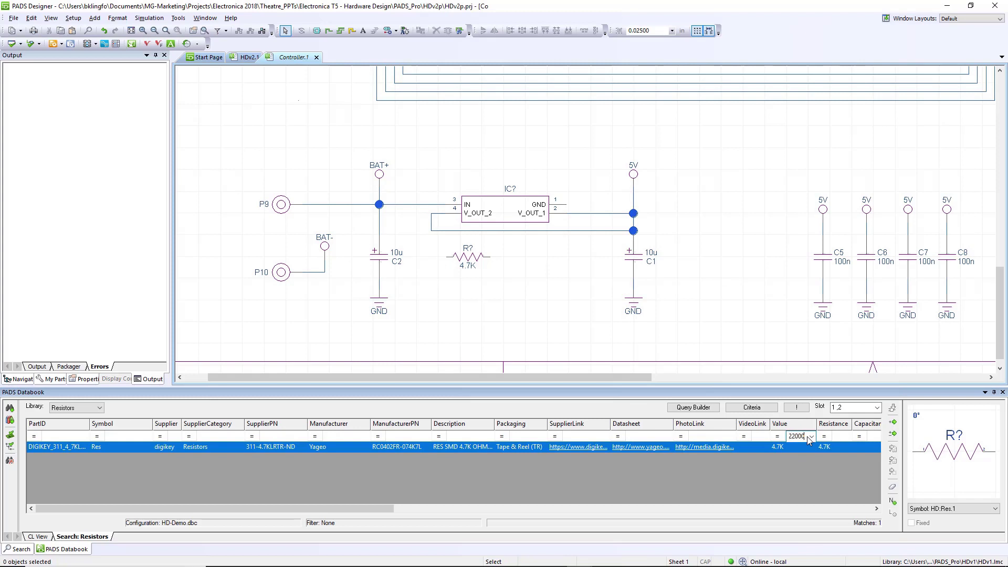
{"action": "key", "text": "Return"}
{"action": "left_click_drag", "start_coordinate": [953, 456], "coordinate": [556, 289]}
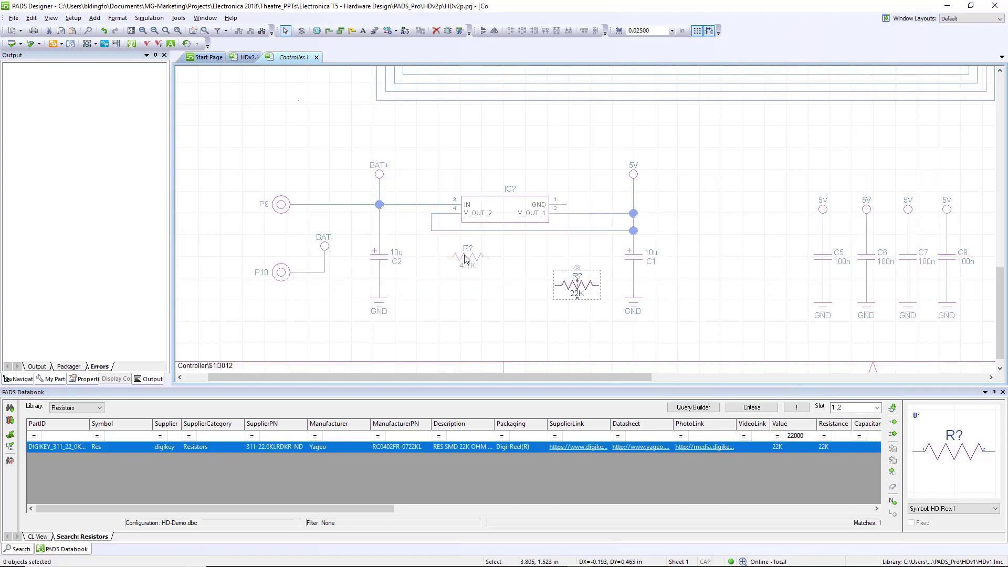
{"action": "left_click_drag", "start_coordinate": [466, 259], "coordinate": [474, 293]}
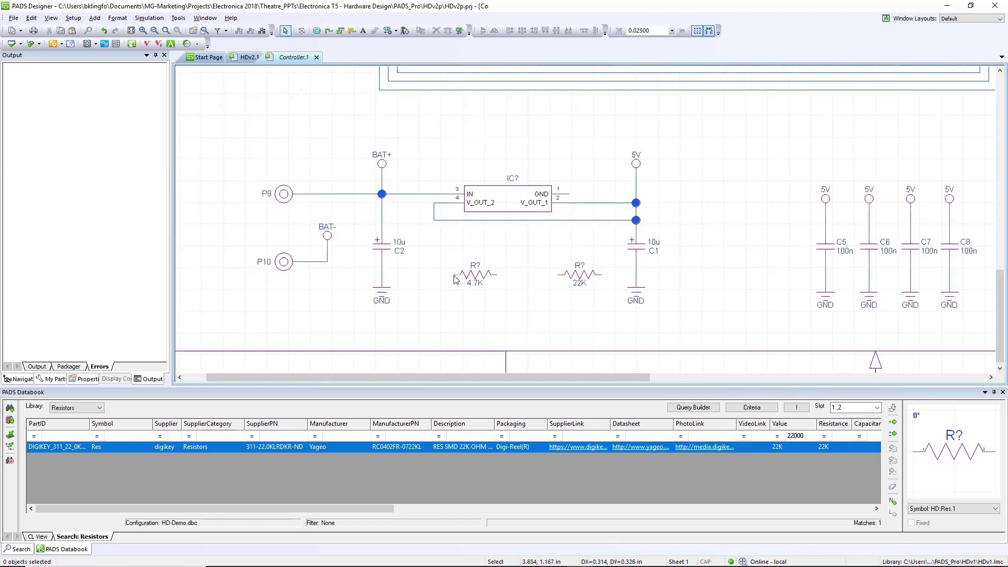
Wire the 4.7K resistor to V_OUT_2, the regulator's GND pin to the junction between both resistors, and the 22K resistor to C1's ground
{"action": "key", "text": "n"}
{"action": "mouse_move", "coordinate": [452, 274]}
{"action": "left_mouse_down"}
{"action": "mouse_move", "coordinate": [442, 275]}
{"action": "mouse_move", "coordinate": [434, 221]}
{"action": "left_mouse_up"}
{"action": "key", "text": "Escape"}
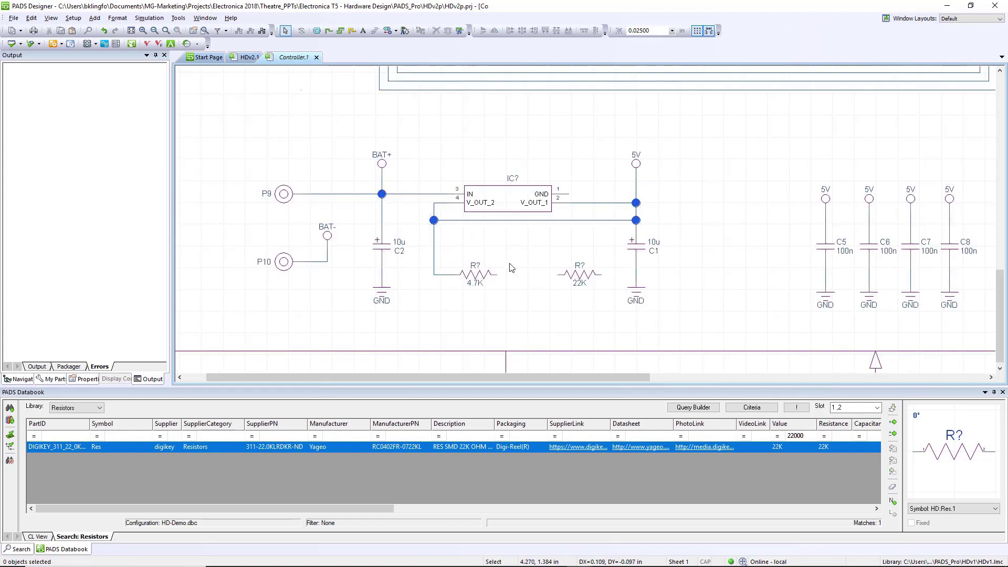
{"action": "key", "text": "n"}
{"action": "left_click_drag", "start_coordinate": [572, 195], "coordinate": [497, 275]}
{"action": "left_click_drag", "start_coordinate": [558, 276], "coordinate": [530, 276]}
{"action": "left_click_drag", "start_coordinate": [602, 275], "coordinate": [636, 274]}
{"action": "left_click", "coordinate": [608, 295]}
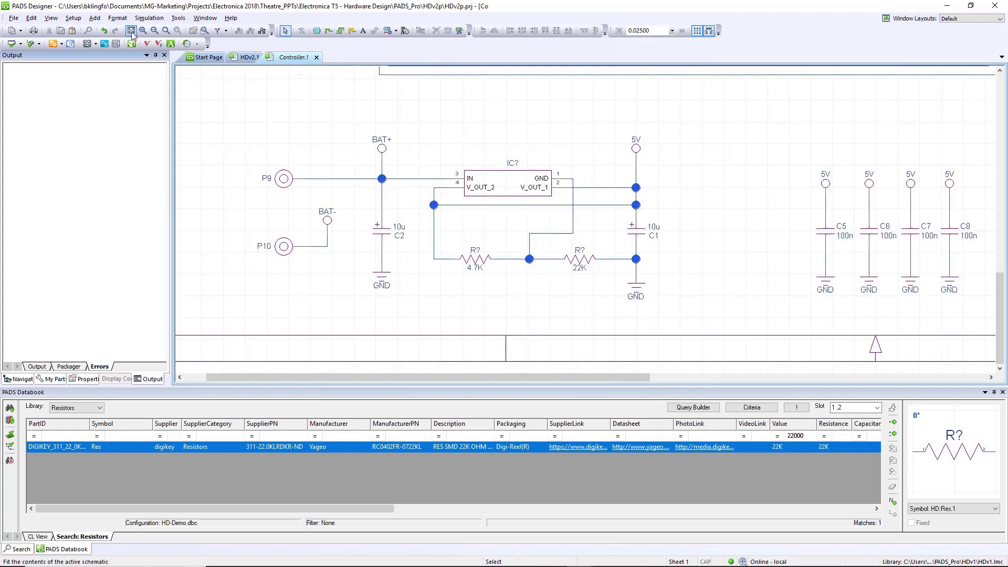
{"action": "left_click", "coordinate": [131, 31]}
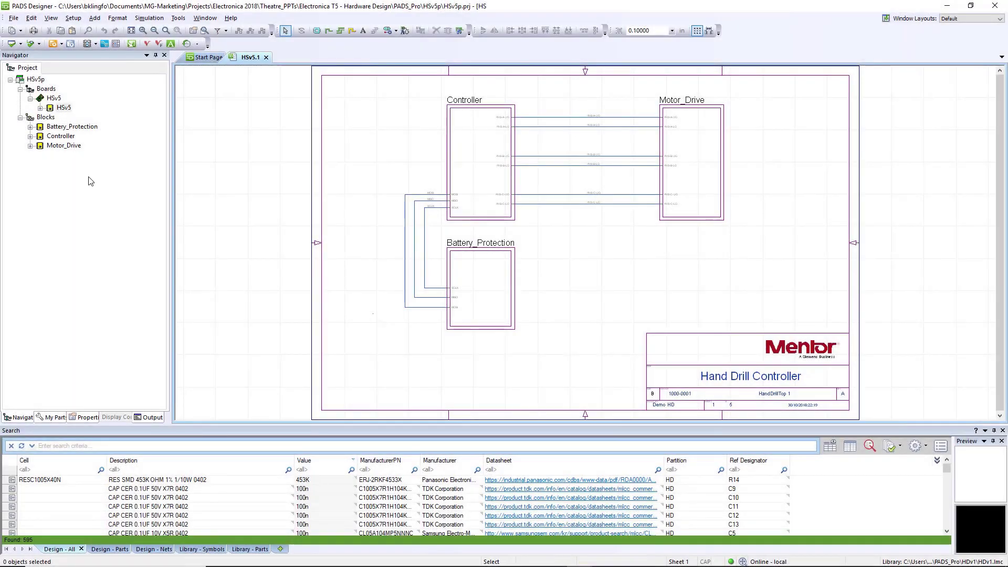
In the HSv5 project, review the Battery_Protection schematic, close it, and copy the Battery_Protection block
{"action": "double_click", "coordinate": [467, 302]}
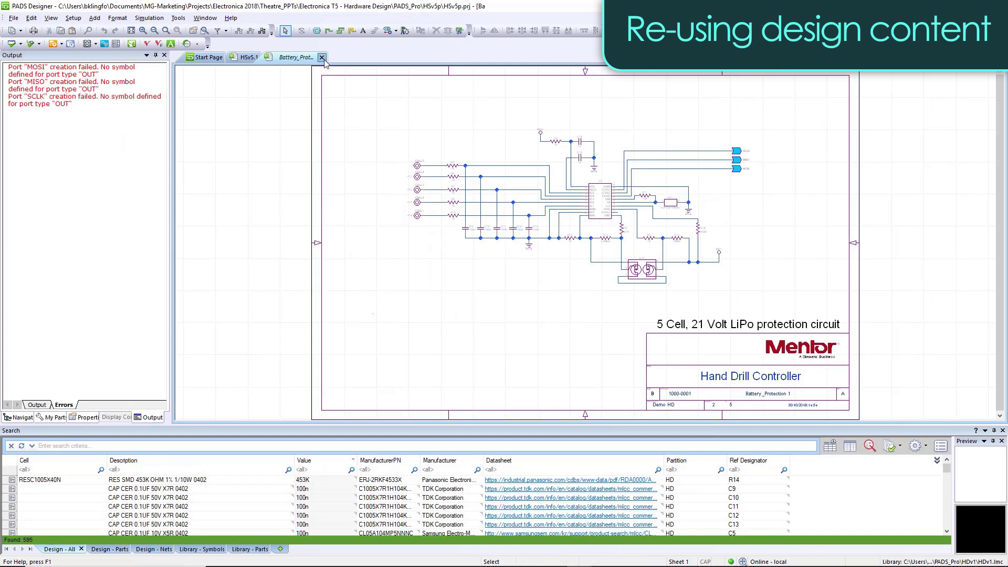
{"action": "left_click", "coordinate": [321, 57]}
{"action": "right_click", "coordinate": [79, 174]}
{"action": "left_click", "coordinate": [109, 278]}
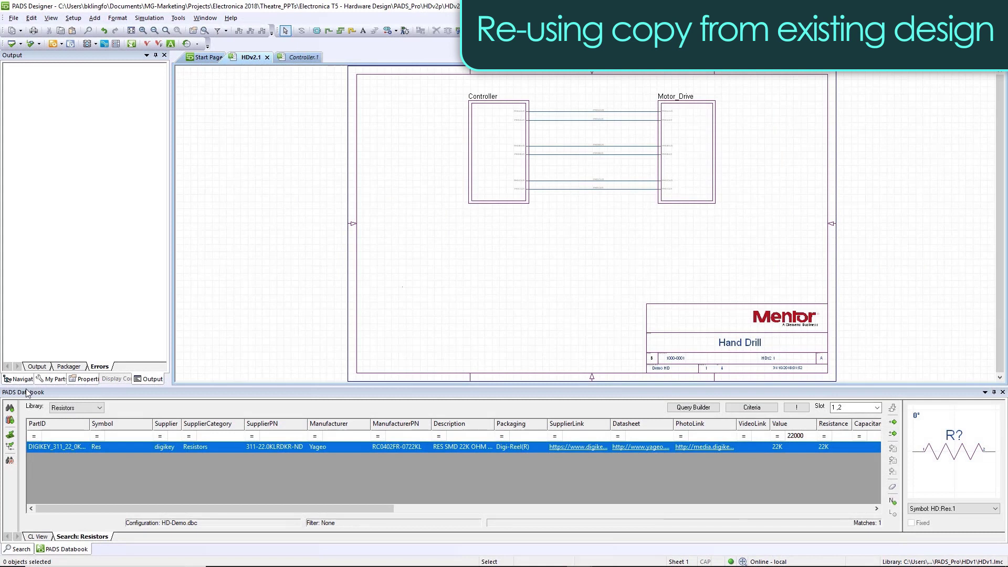
Paste the copied Battery_Protection block into the Blocks of the HDv2p project and expand it
{"action": "left_click", "coordinate": [18, 378]}
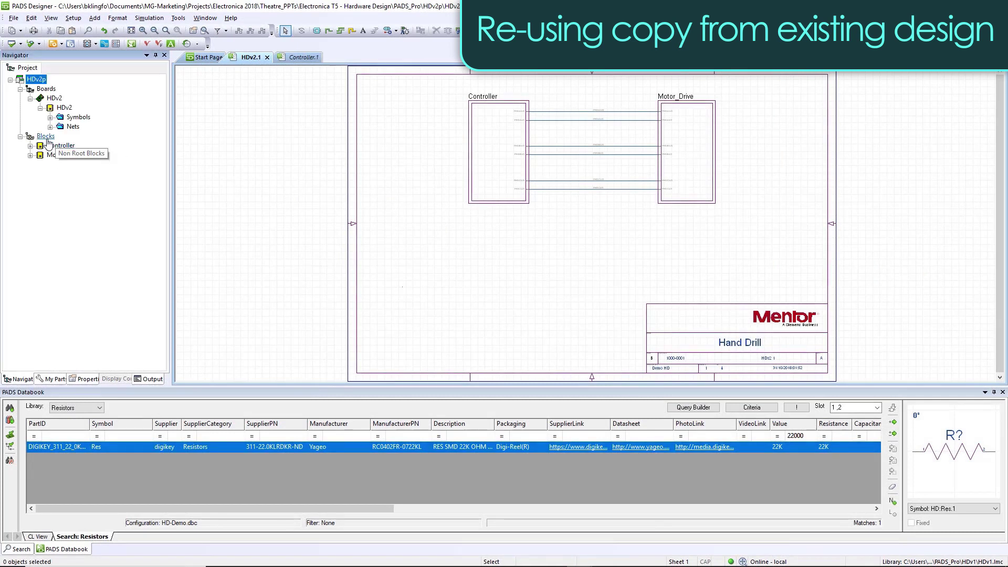
{"action": "right_click", "coordinate": [46, 136]}
{"action": "left_click", "coordinate": [73, 186]}
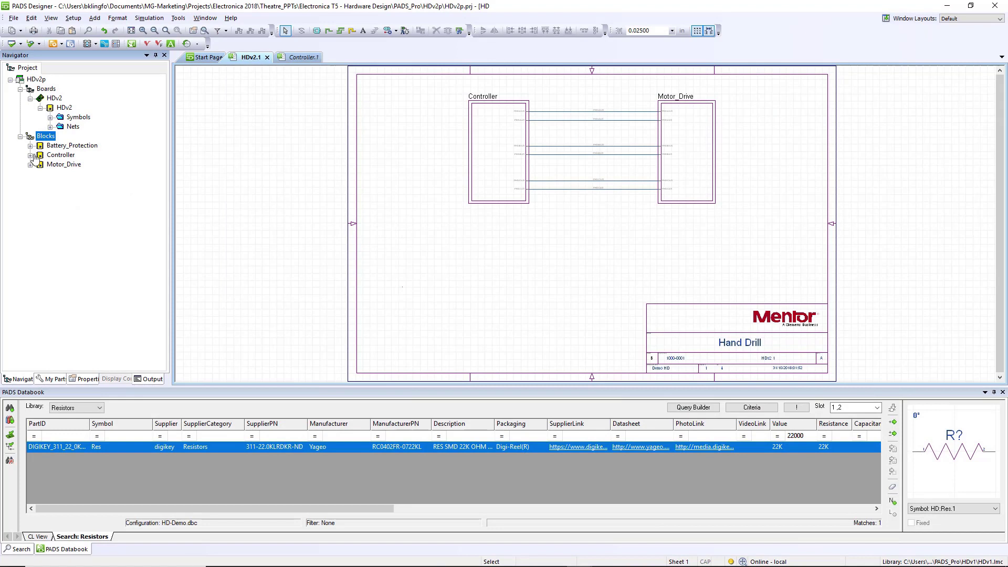
{"action": "left_click", "coordinate": [30, 146]}
{"action": "left_click", "coordinate": [40, 154]}
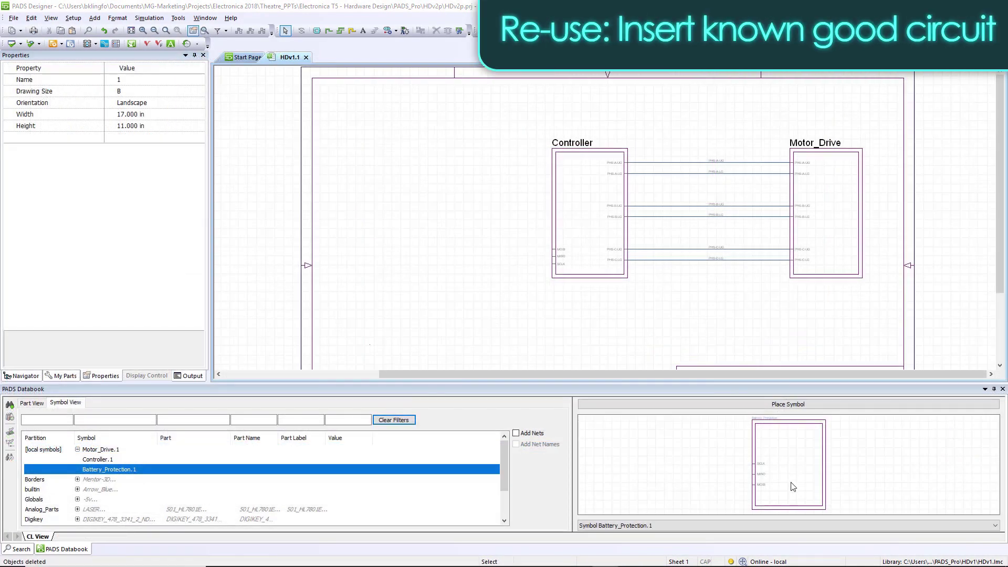
Place the Battery_Protection.1 symbol beside the Controller block and join their SCLK, MISO and MOSI pins with a multi-net connection
{"action": "left_click_drag", "start_coordinate": [109, 468], "coordinate": [366, 240]}
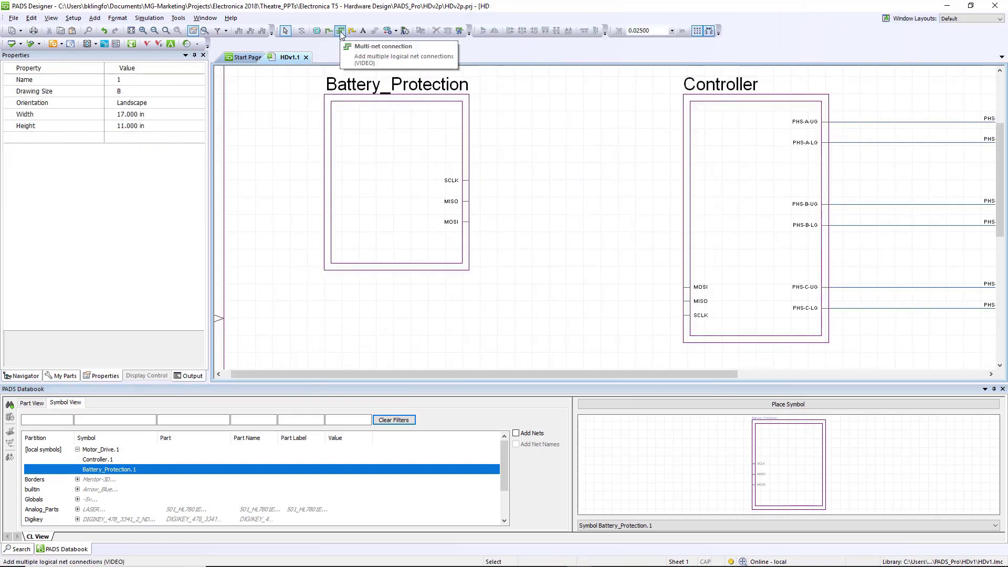
{"action": "left_click", "coordinate": [340, 30]}
{"action": "left_click_drag", "start_coordinate": [479, 172], "coordinate": [465, 239]}
{"action": "left_click_drag", "start_coordinate": [671, 332], "coordinate": [686, 282]}
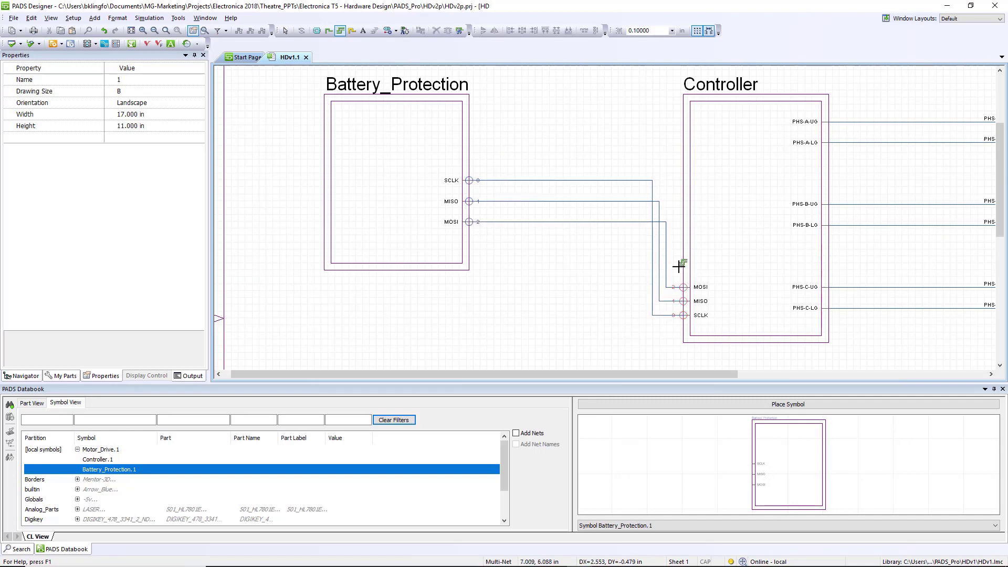
Move the vertical segments of the SCLK, MISO and MOSI nets midway between the blocks and label the nets with Battery_Protection's pin names
{"action": "key", "text": "Escape"}
{"action": "left_click_drag", "start_coordinate": [671, 242], "coordinate": [574, 252]}
{"action": "left_click", "coordinate": [637, 252]}
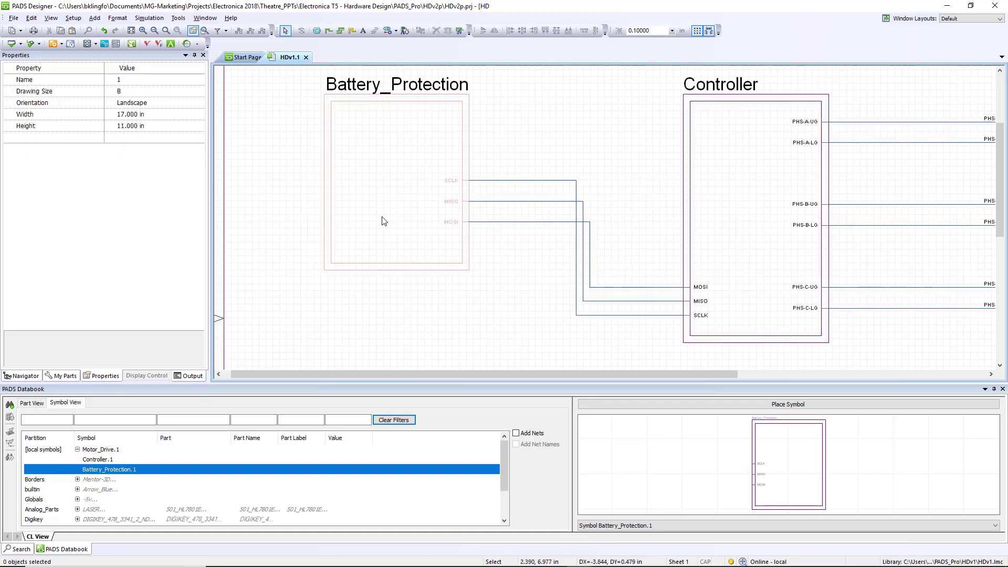
{"action": "right_click", "coordinate": [413, 221]}
{"action": "left_click", "coordinate": [470, 436]}
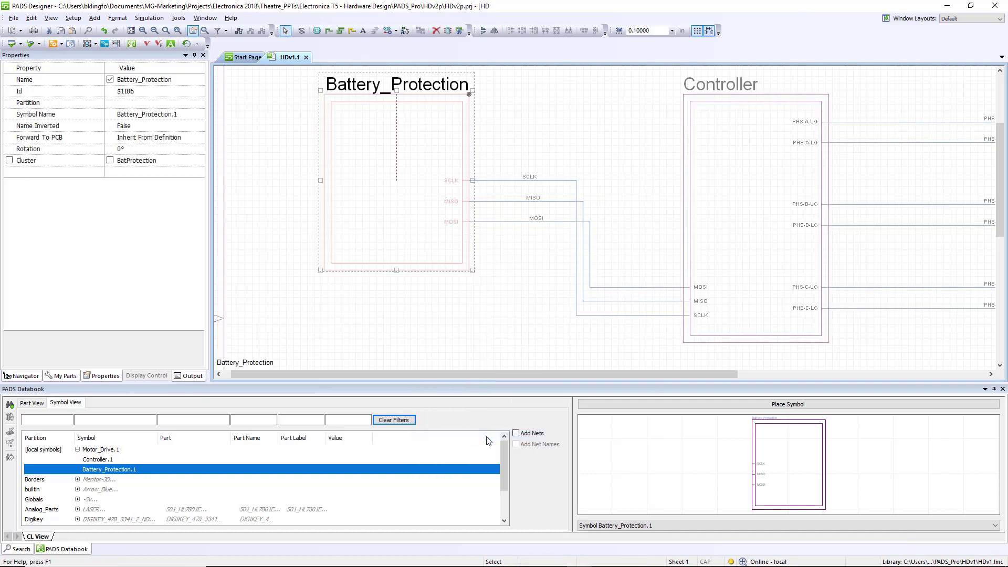
{"action": "left_click", "coordinate": [521, 286]}
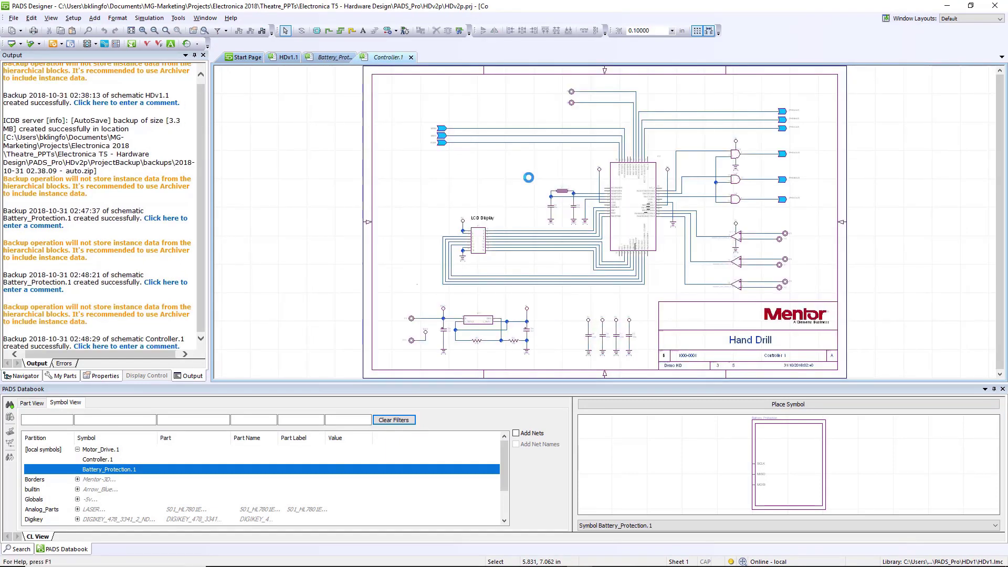
Open the Controller schematic from HDv1.1 and send the LCD Display net at J1 pin 2 to HyperLynx LineSim
{"action": "left_click", "coordinate": [290, 57]}
{"action": "double_click", "coordinate": [691, 180]}
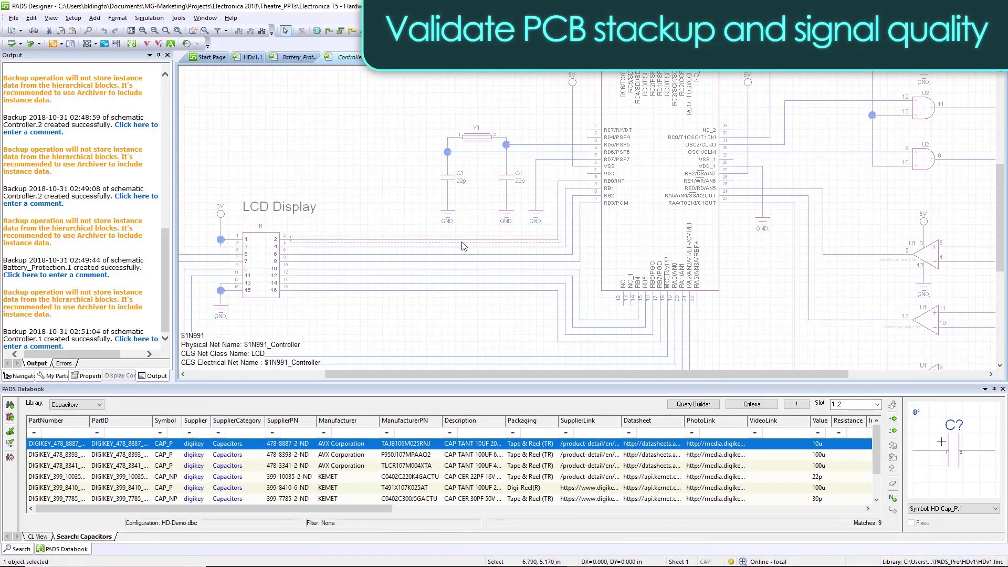
{"action": "right_click", "coordinate": [463, 245]}
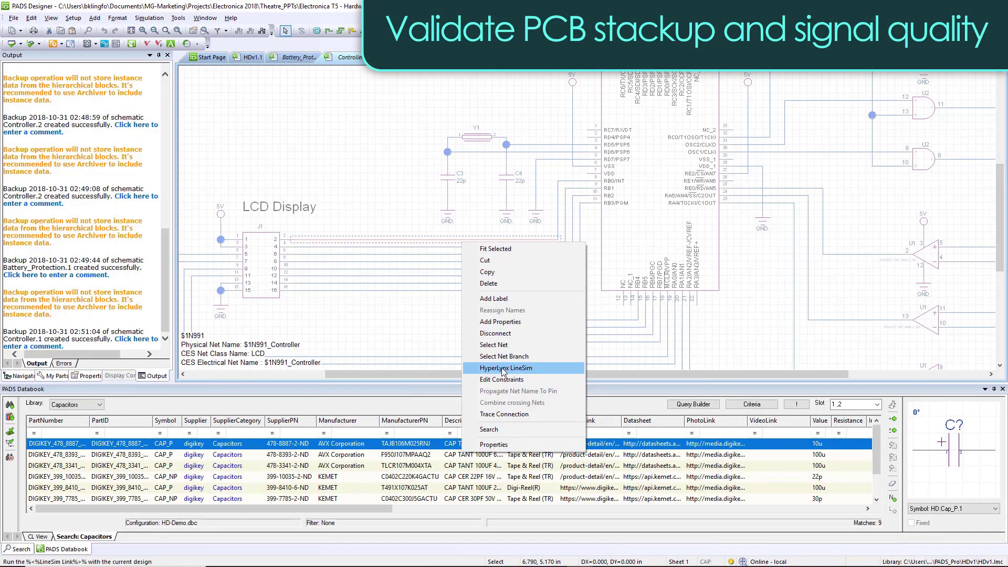
{"action": "left_click", "coordinate": [503, 369]}
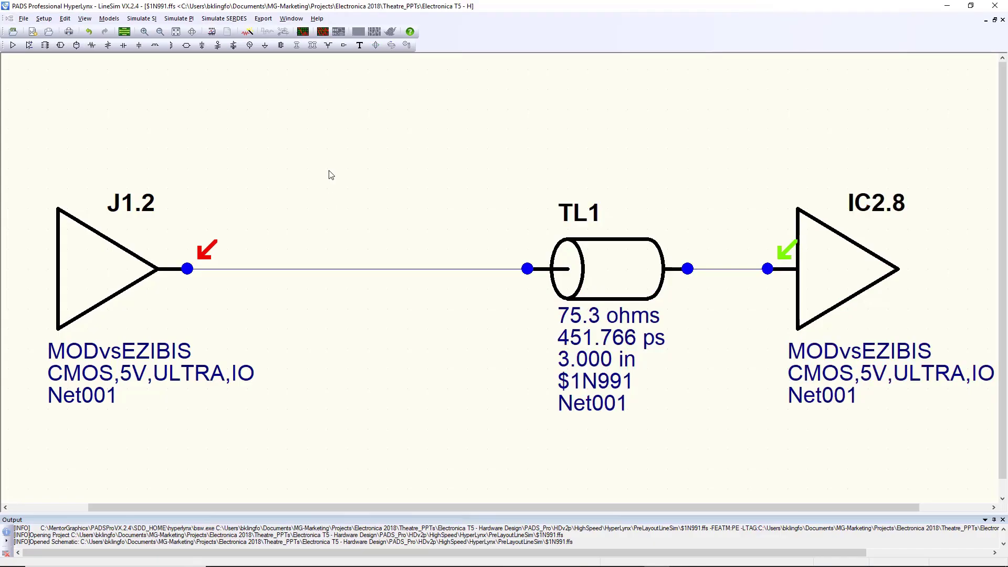
Simulate the net in the digital oscilloscope with a 32 MHz oscillator stimulus, then close the oscilloscope
{"action": "left_click", "coordinate": [304, 32]}
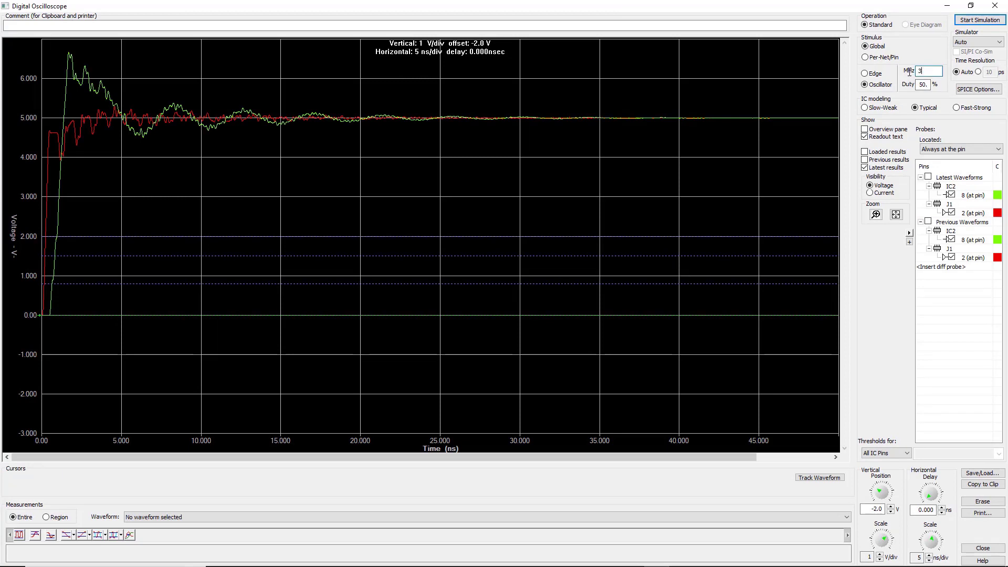
{"action": "left_click", "coordinate": [980, 20]}
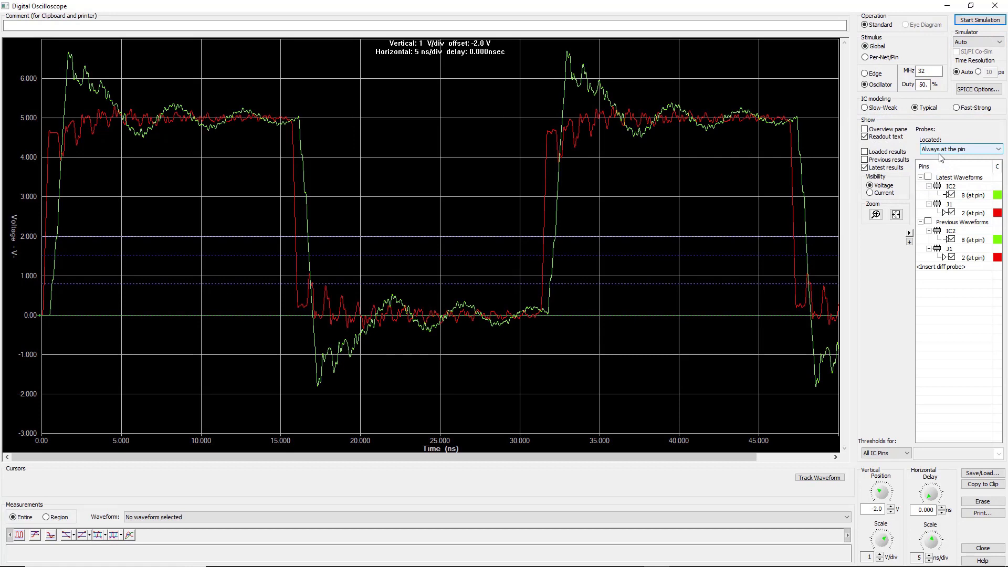
{"action": "left_click", "coordinate": [996, 6]}
Delete the wire between J1.2 and TL1 and connect a series resistor in its place
{"action": "left_click", "coordinate": [322, 269]}
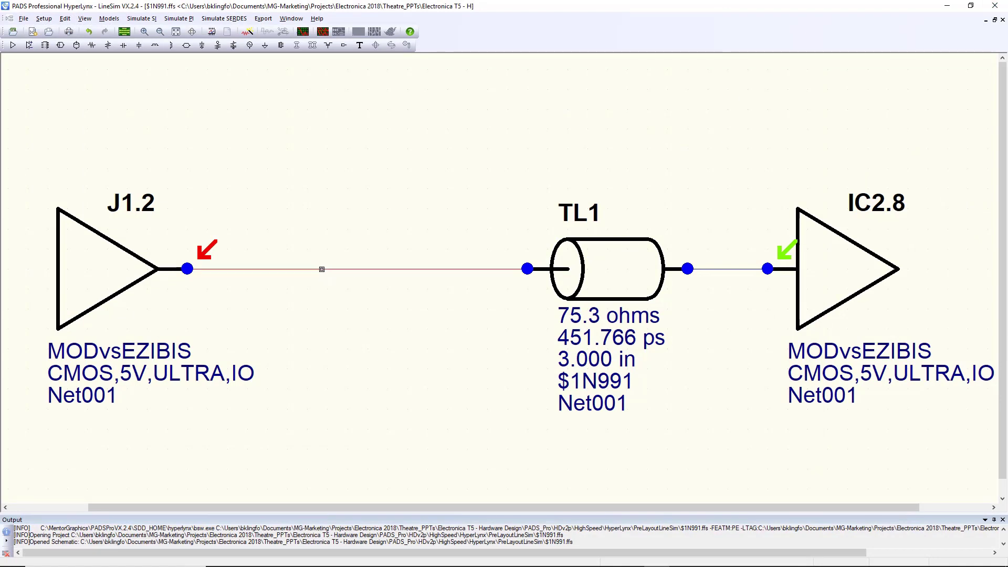
{"action": "key", "text": "Delete"}
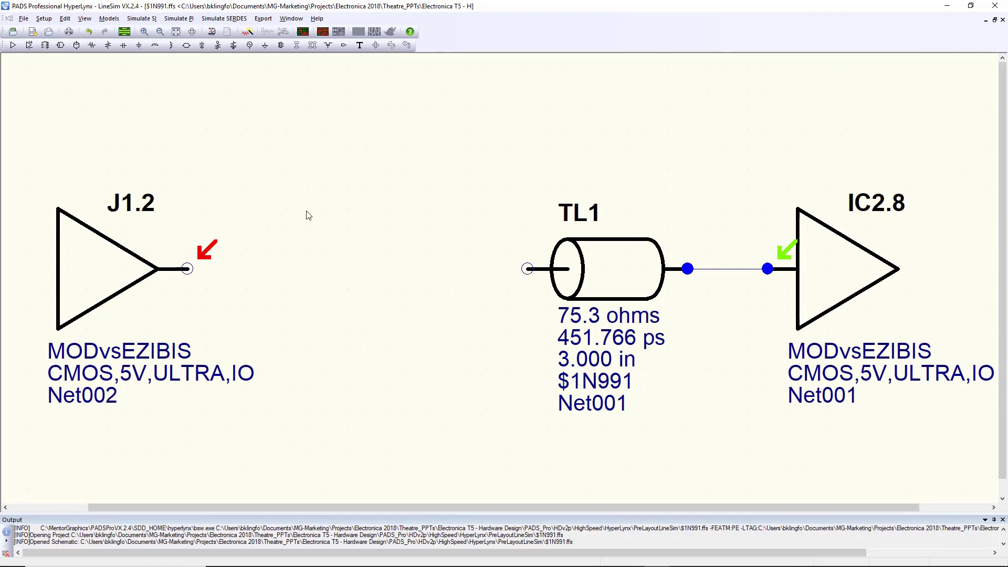
{"action": "left_click", "coordinate": [93, 46]}
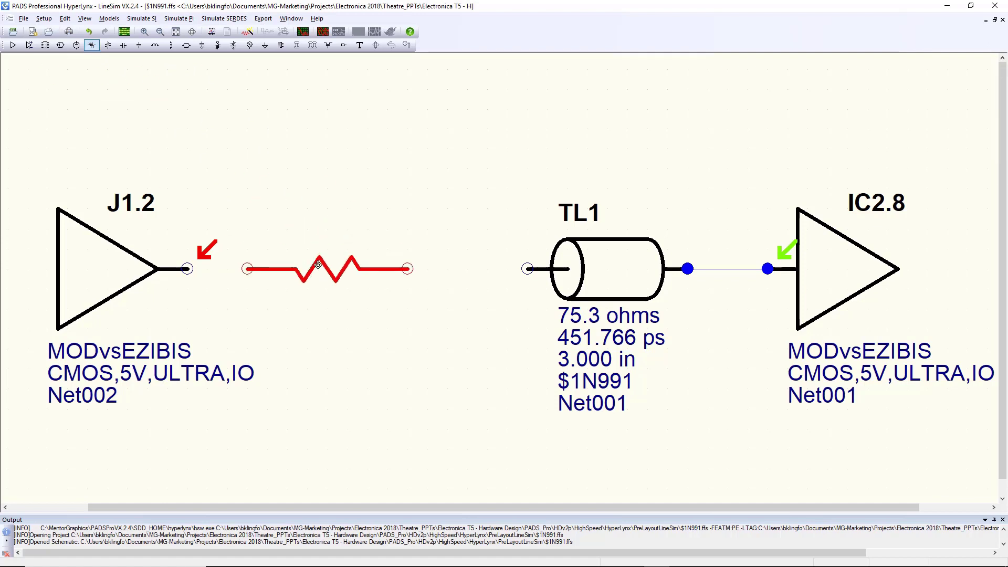
{"action": "left_click", "coordinate": [282, 269]}
{"action": "left_click_drag", "start_coordinate": [282, 269], "coordinate": [370, 270]}
{"action": "left_click", "coordinate": [303, 126]}
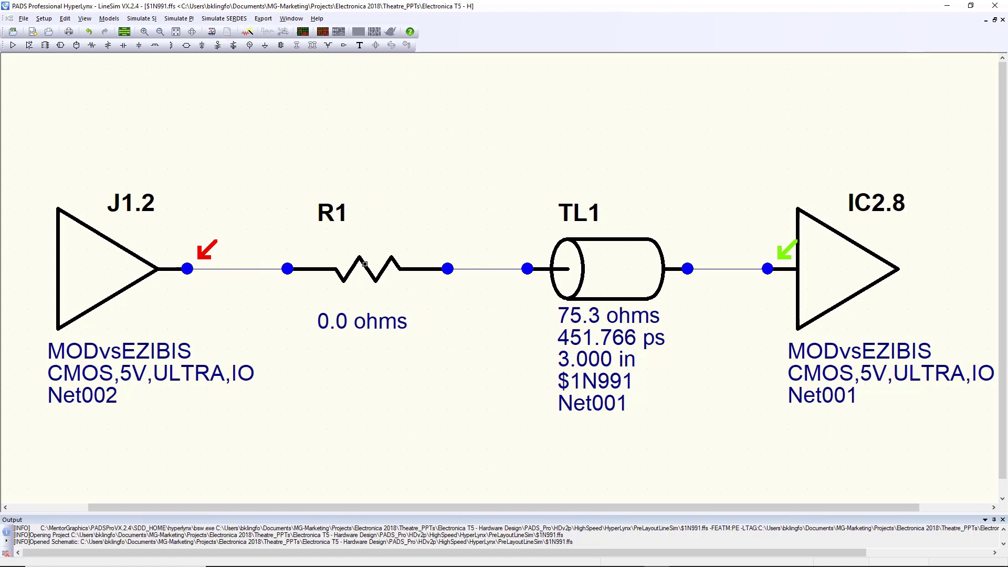
Run the Terminator Wizard on pin J1.2's net and apply the suggested 43.0 ohms to R1
{"action": "left_click", "coordinate": [247, 32]}
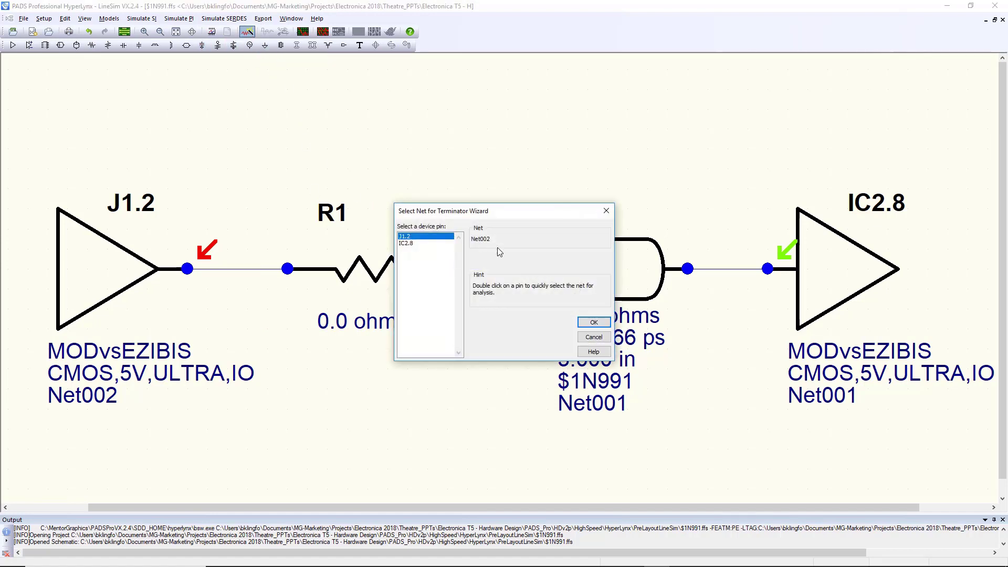
{"action": "left_click", "coordinate": [579, 319]}
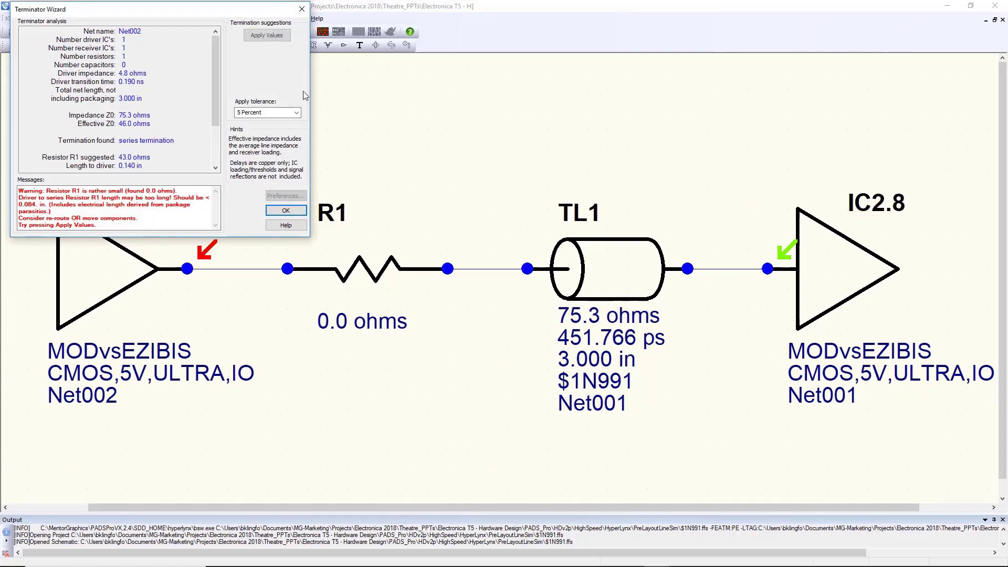
{"action": "left_click", "coordinate": [267, 36]}
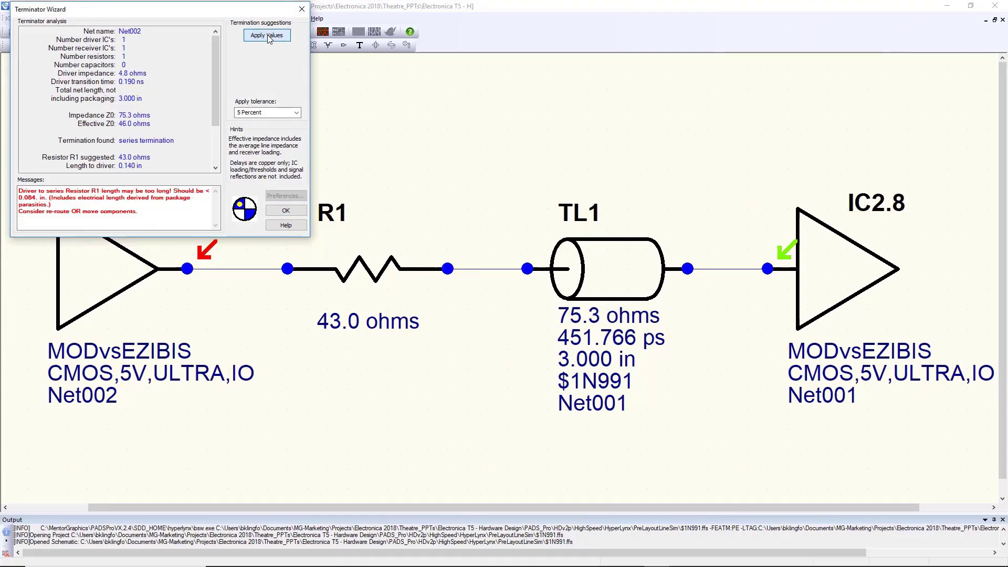
{"action": "left_click", "coordinate": [285, 210]}
Simulate the net with the 43-ohm series termination in the digital oscilloscope and close it
{"action": "left_click", "coordinate": [303, 32]}
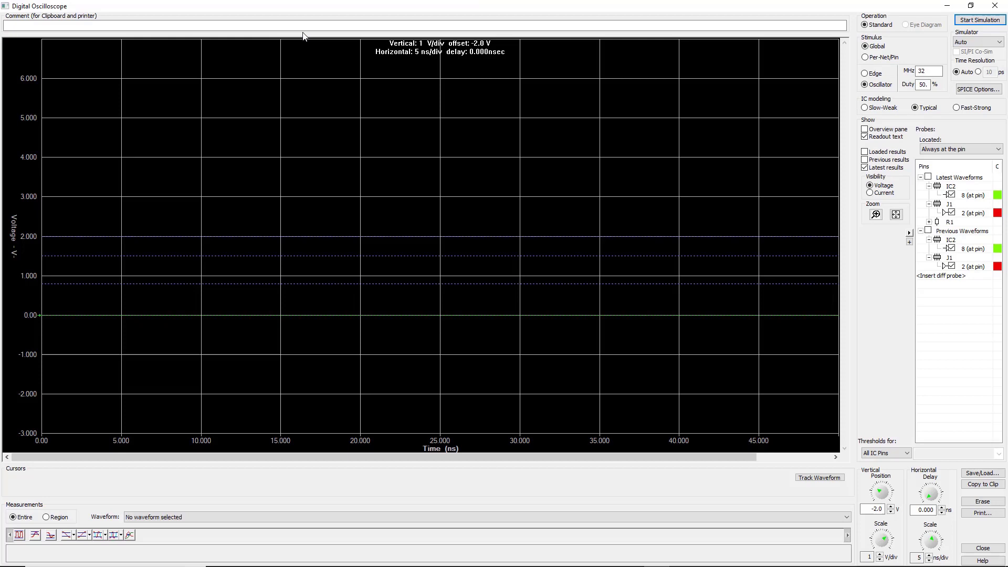
{"action": "left_click", "coordinate": [979, 20]}
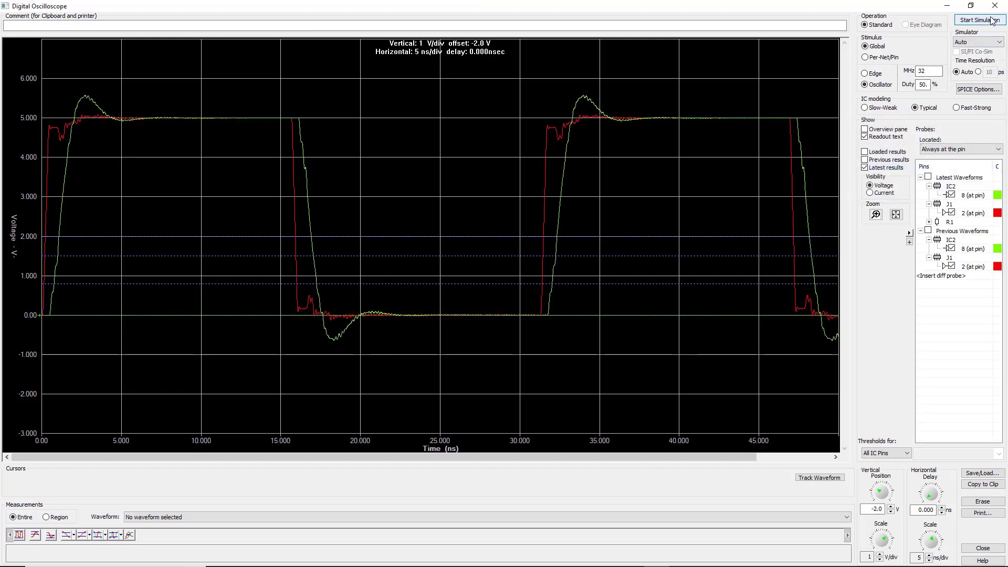
{"action": "left_click", "coordinate": [995, 6]}
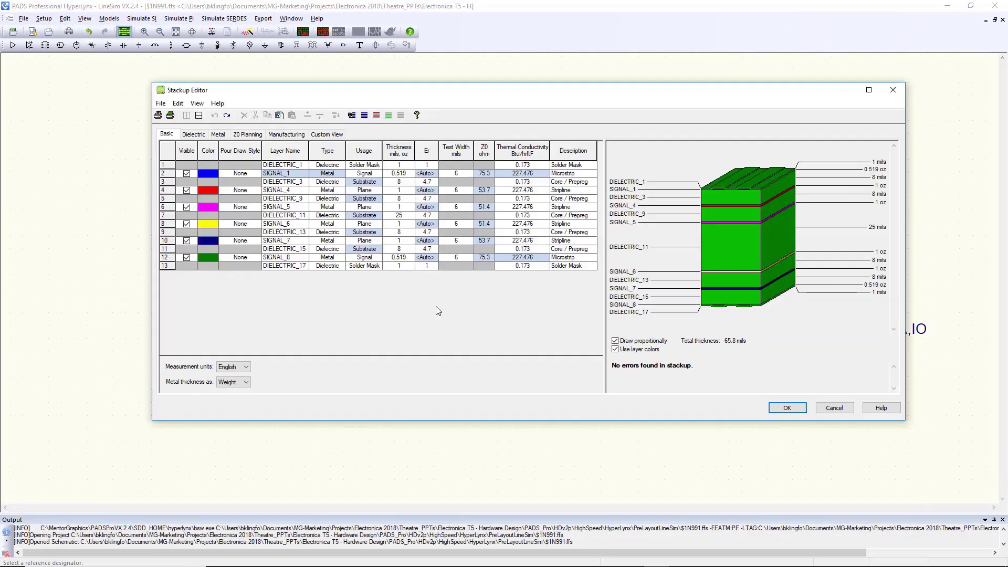
In the board stackup, set the thickness of DIELECTRIC_3 and DIELECTRIC_15 to 4 mils
{"action": "double_click", "coordinate": [409, 184]}
{"action": "type", "text": "4"}
{"action": "key", "text": "Return"}
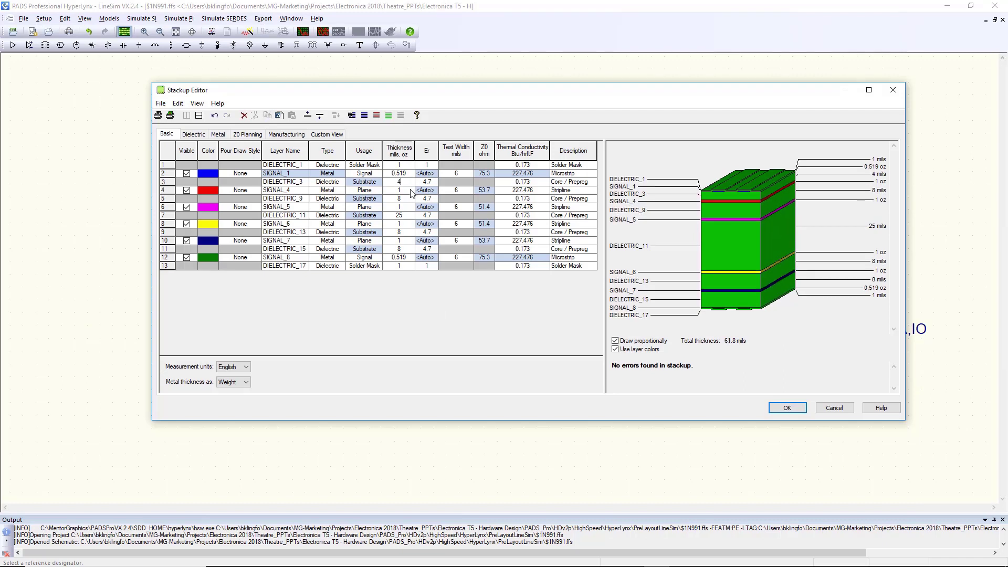
{"action": "type", "text": "4"}
{"action": "key", "text": "Return"}
{"action": "double_click", "coordinate": [406, 243]}
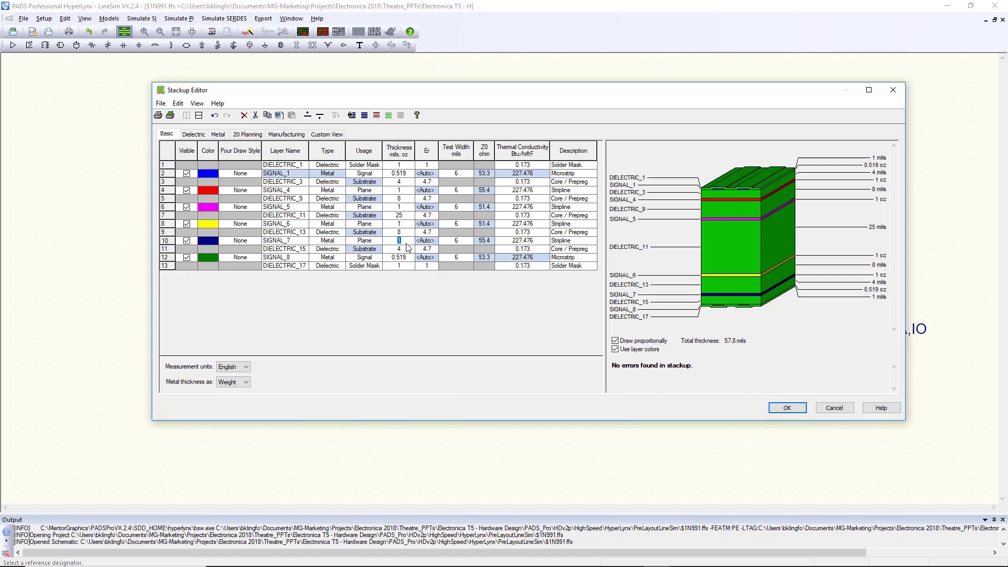
Set the DIELECTRIC_11 thickness to 30 mils and accept the stackup changes
{"action": "left_click", "coordinate": [405, 217]}
{"action": "double_click", "coordinate": [396, 217]}
{"action": "type", "text": "30"}
{"action": "key", "text": "Return"}
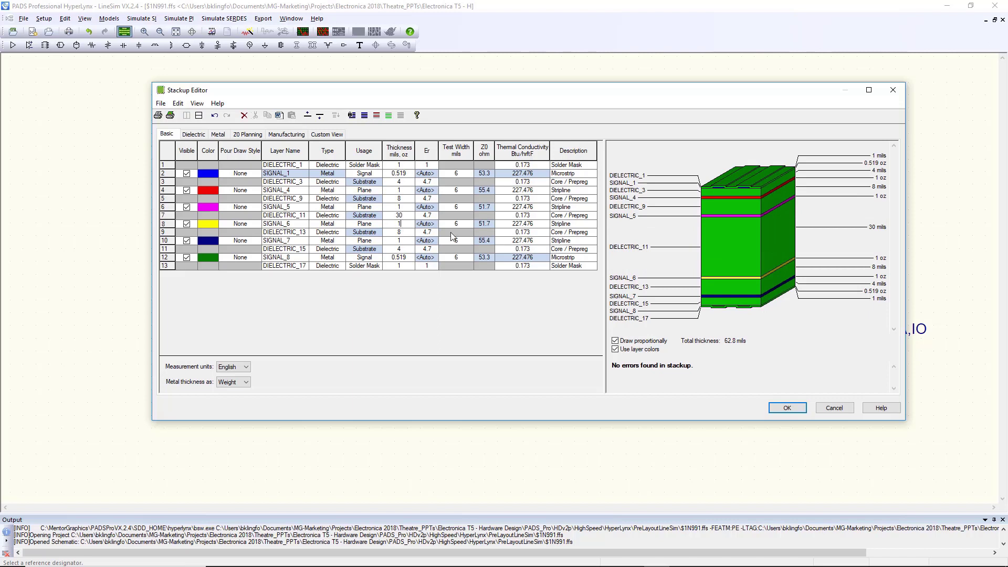
{"action": "left_click", "coordinate": [786, 409]}
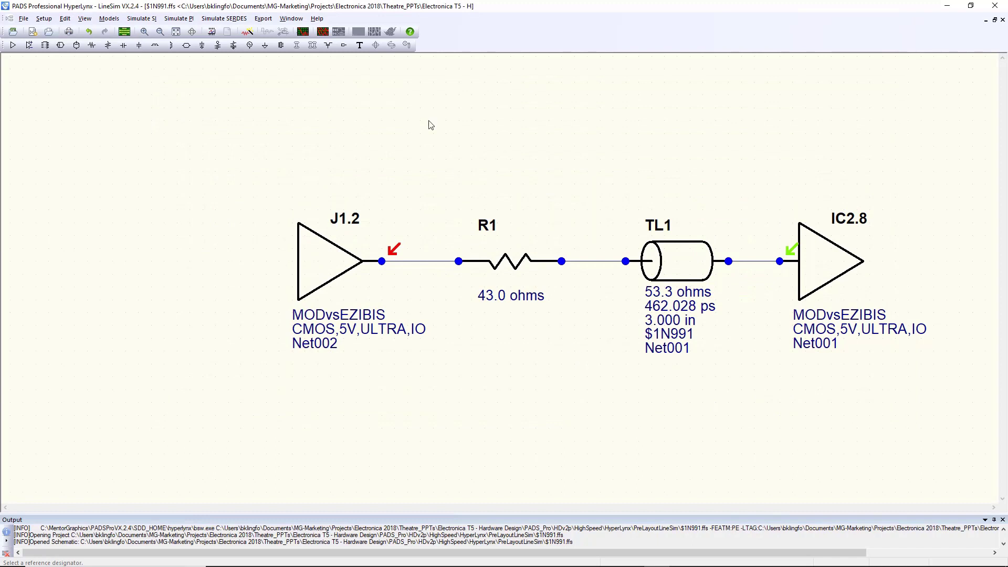
Rerun the Terminator Wizard on pin J1.2's net and apply the suggested 30.0 ohms to R1
{"action": "left_click", "coordinate": [247, 31]}
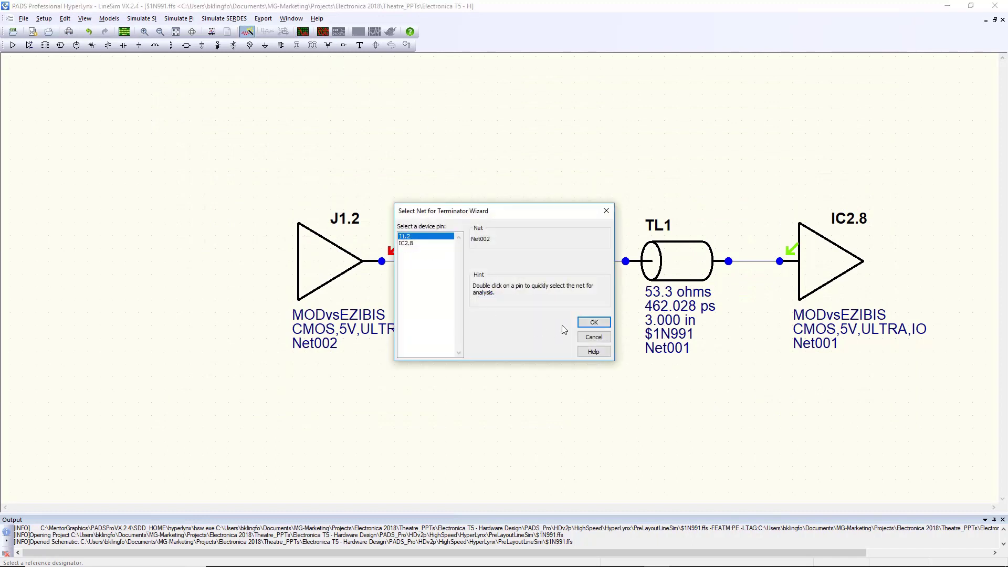
{"action": "left_click", "coordinate": [592, 324]}
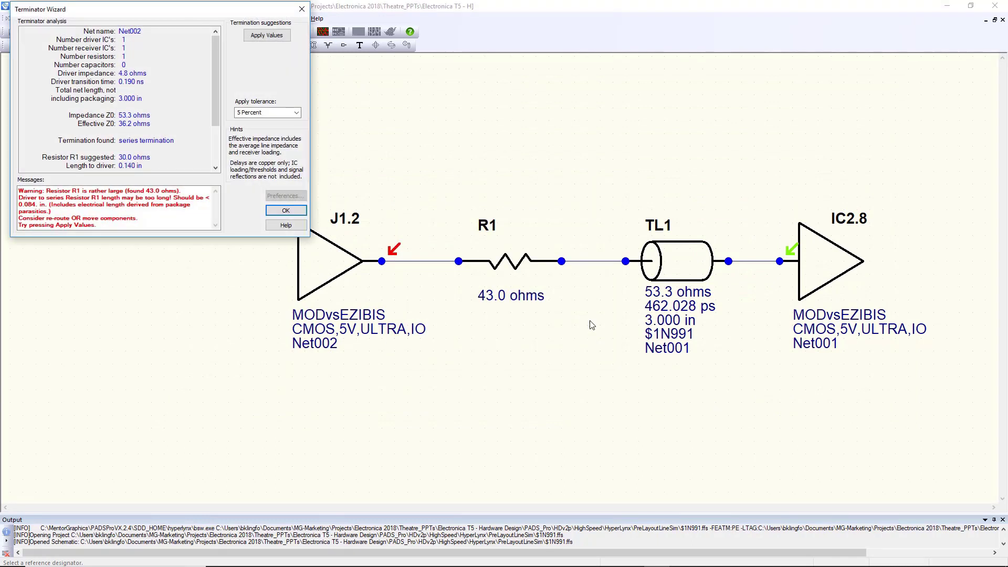
{"action": "left_click", "coordinate": [267, 35]}
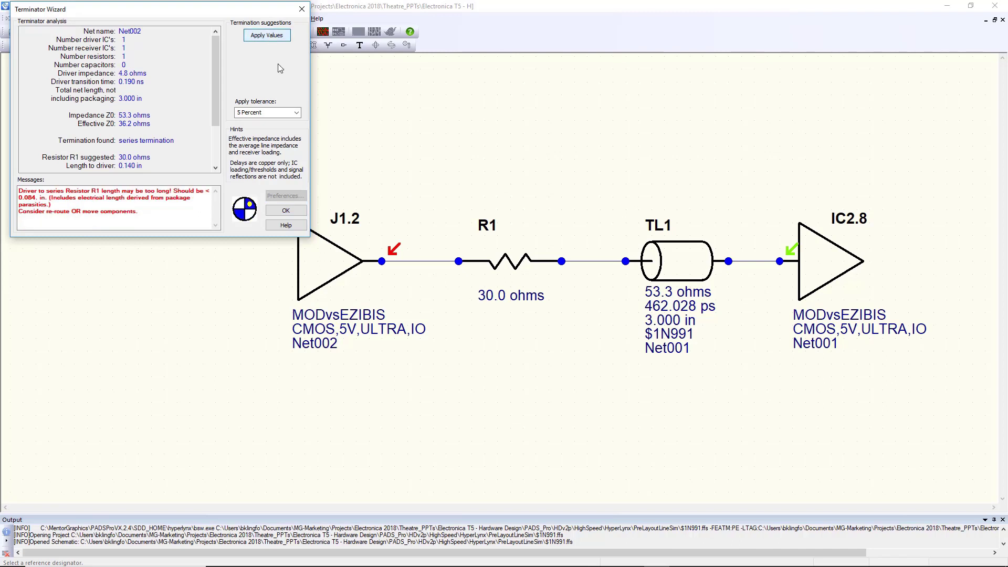
{"action": "left_click", "coordinate": [301, 213]}
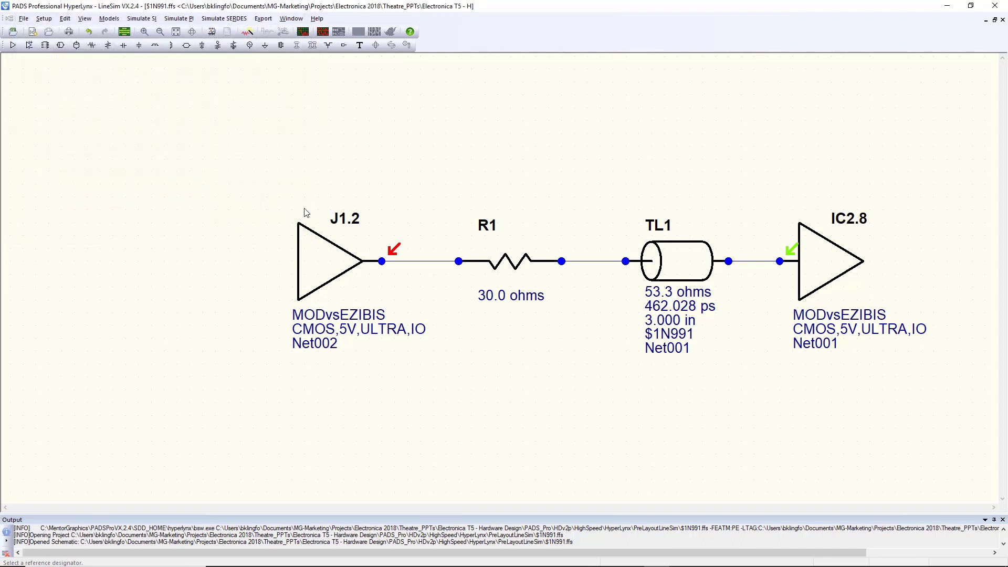
Simulate the net with the 30-ohm termination and new stackup, and compare the waveforms with the previous results
{"action": "left_click", "coordinate": [302, 32]}
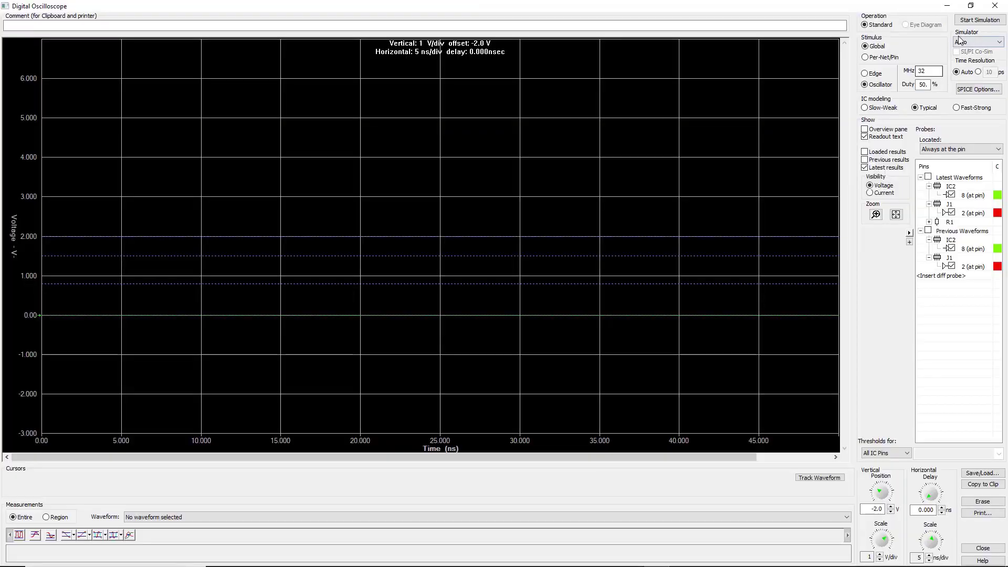
{"action": "left_click", "coordinate": [969, 20]}
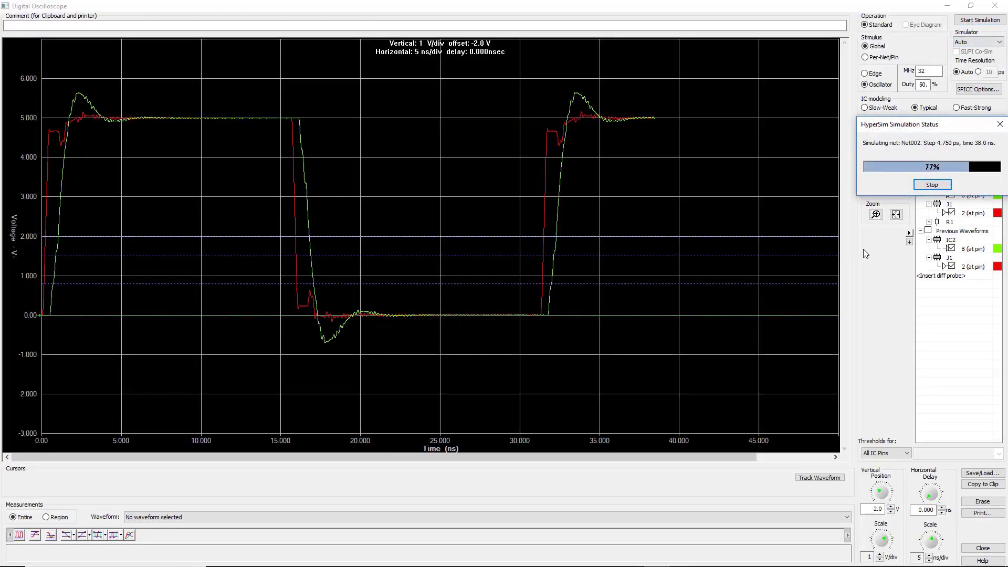
{"action": "left_click", "coordinate": [865, 160]}
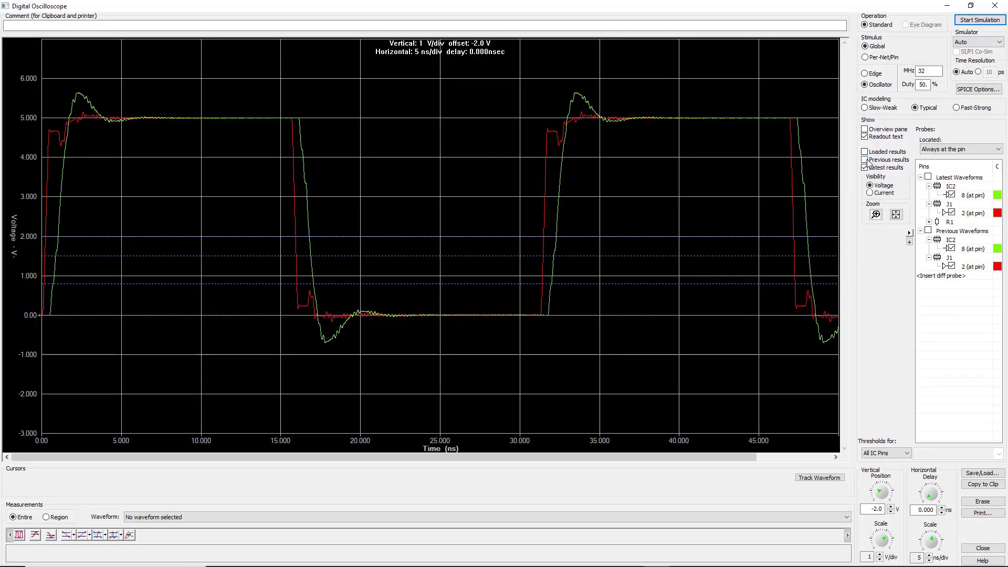
{"action": "left_click", "coordinate": [865, 159]}
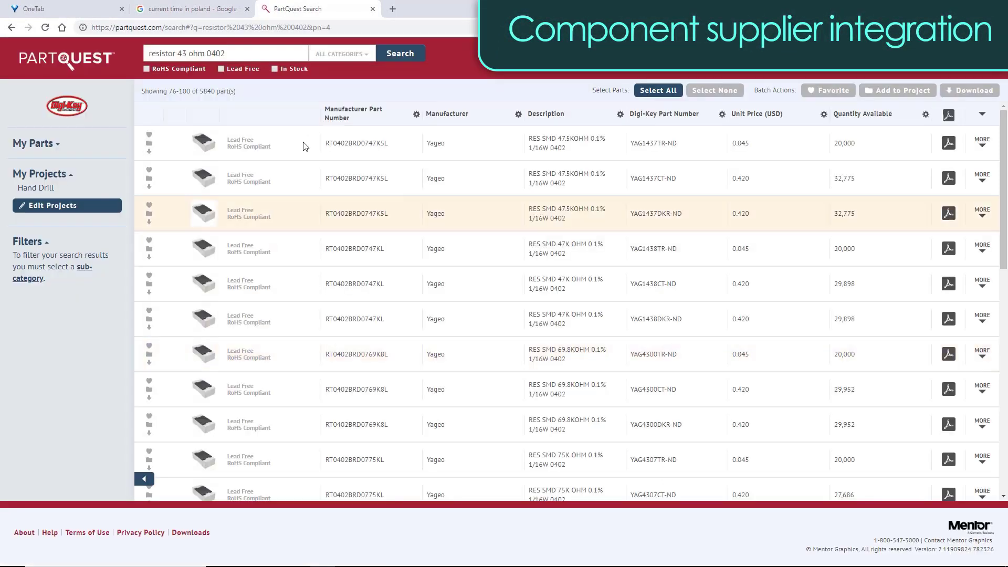
Switch to PartQuest, search for a 30 ohm 0402 resistor and expand the details of Yageo part 311-30JRTR-ND
{"action": "left_click", "coordinate": [185, 53]}
{"action": "key", "text": "BackSpace"}
{"action": "key", "text": "BackSpace"}
{"action": "type", "text": "30"}
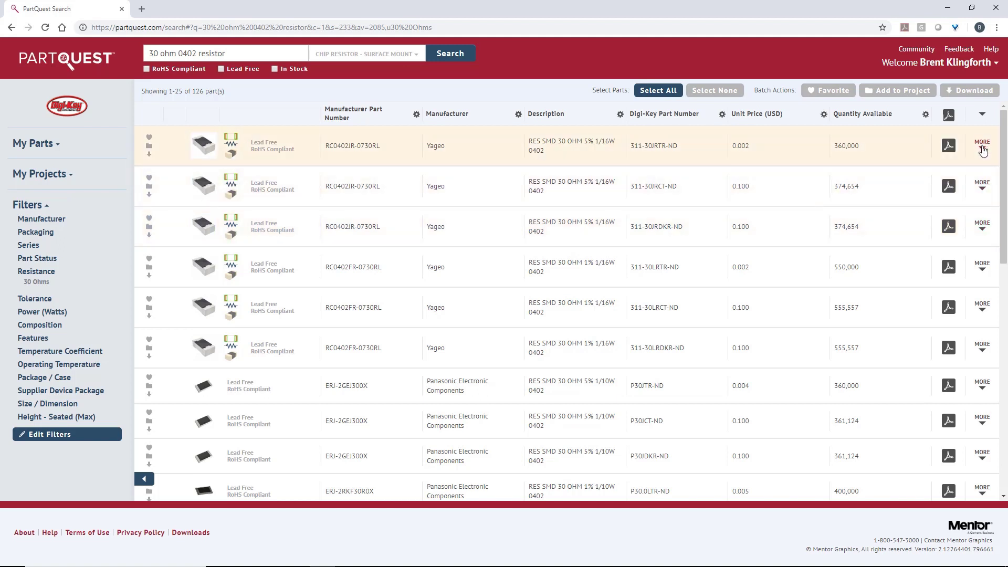
{"action": "left_click", "coordinate": [983, 146]}
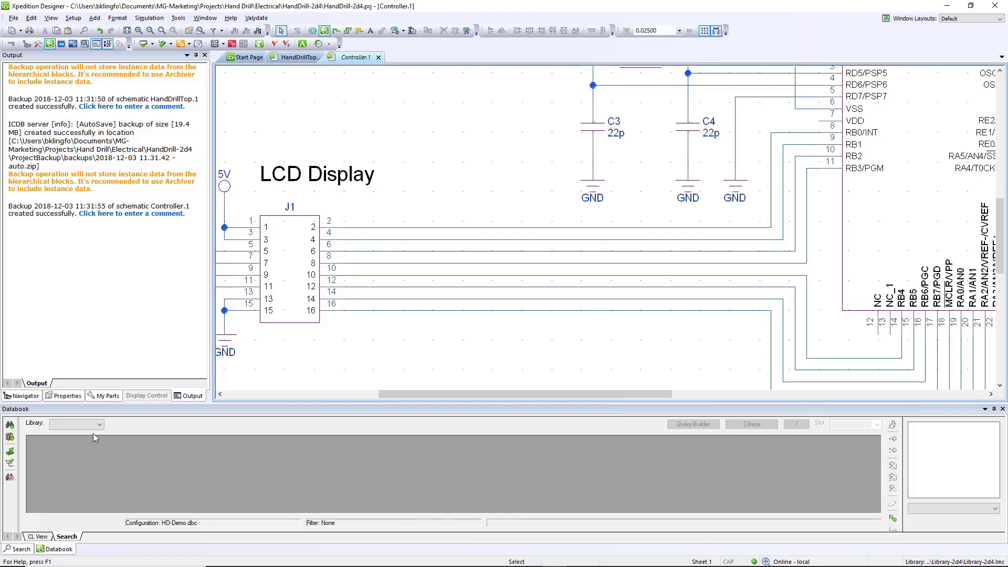
In Xpedition Designer, filter the Resistors library by value and place the resistor on the net from J1 pin 2 of the LCD Display
{"action": "left_click", "coordinate": [95, 424]}
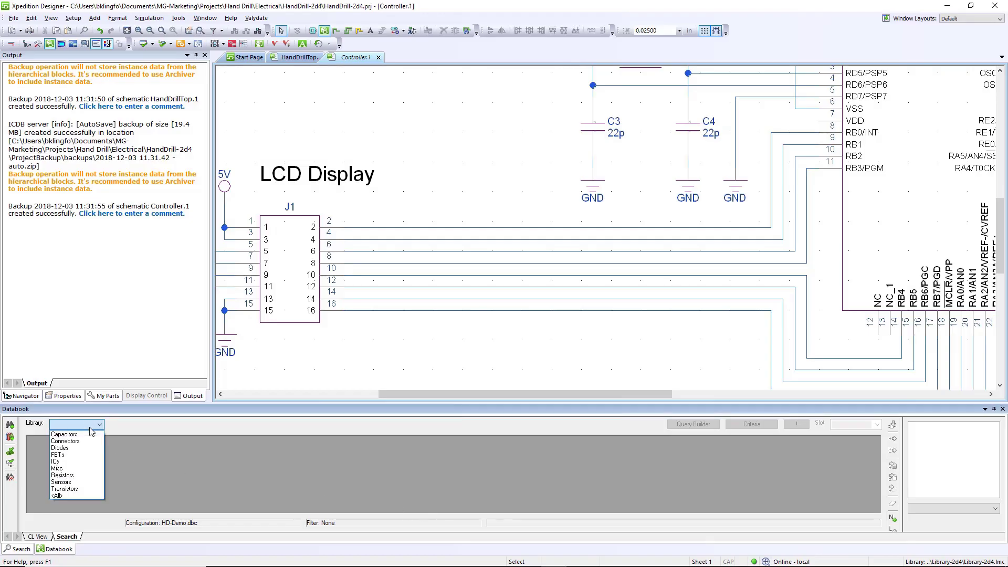
{"action": "left_click", "coordinate": [78, 472]}
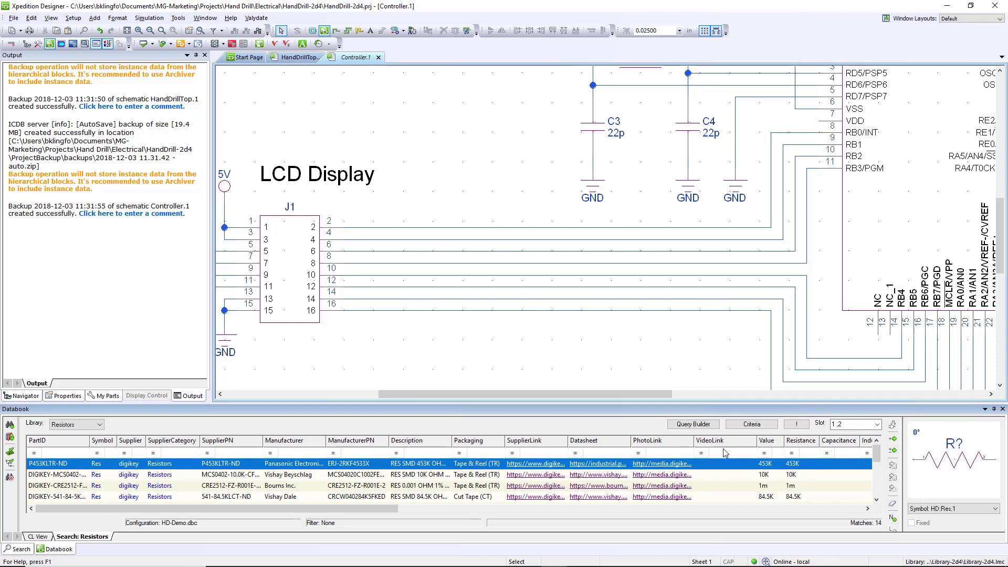
{"action": "left_click", "coordinate": [778, 454]}
{"action": "key", "text": "Return"}
{"action": "left_click", "coordinate": [745, 467]}
{"action": "left_click_drag", "start_coordinate": [955, 458], "coordinate": [478, 230]}
{"action": "scroll", "coordinate": [504, 222], "scroll_direction": "up", "scroll_amount": 2}
{"action": "left_click", "coordinate": [430, 256]}
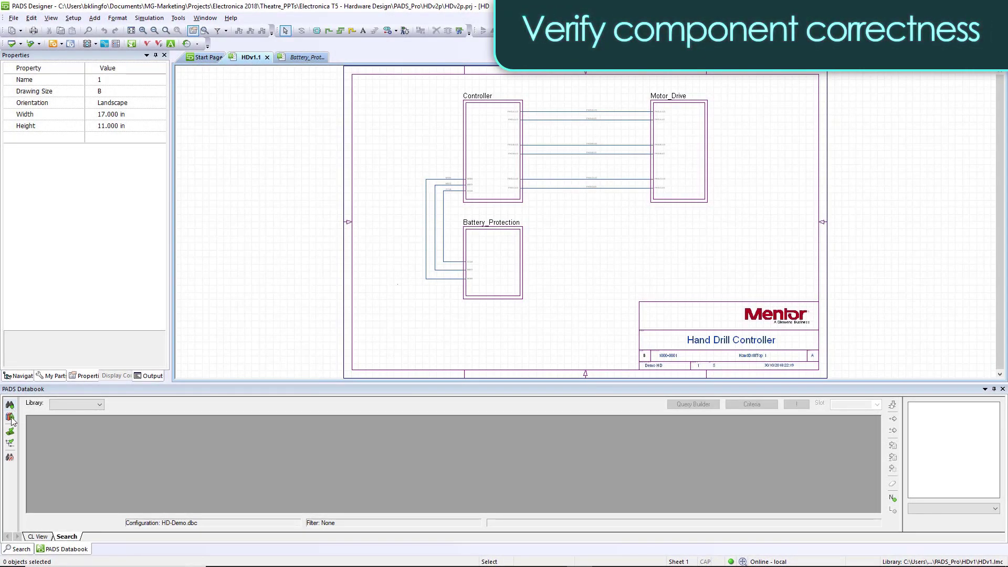
Verify all components in the HDv1 design against the Databook and sort the results by status indicator
{"action": "left_click", "coordinate": [10, 444]}
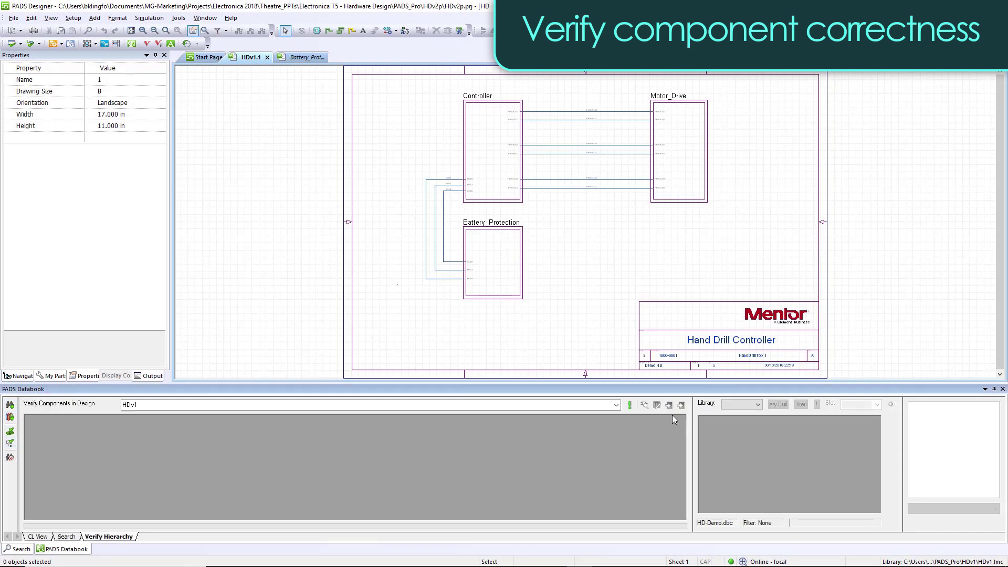
{"action": "left_click", "coordinate": [630, 406]}
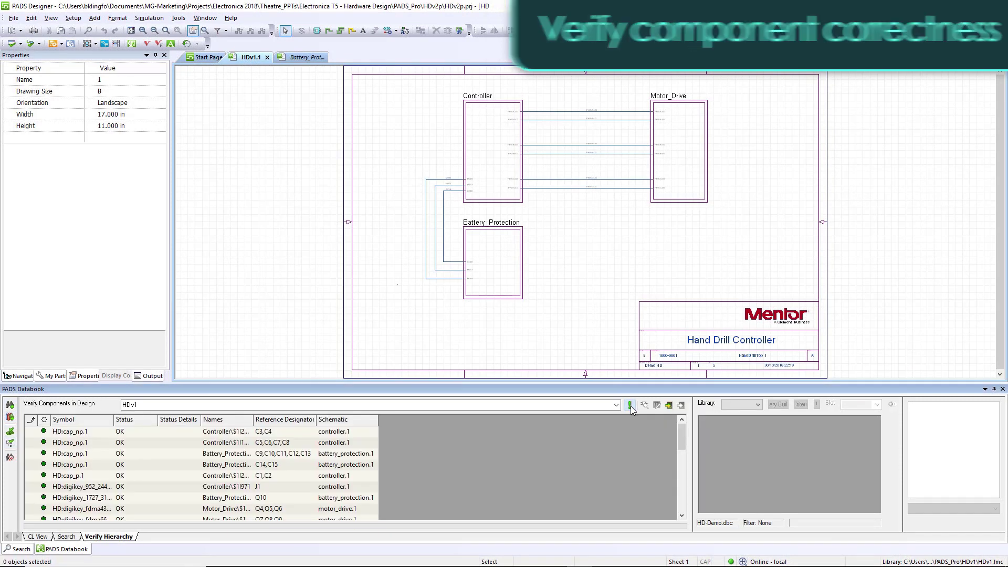
{"action": "left_click", "coordinate": [45, 421]}
Visit the flagged resistor R13 on the Battery_Protection schematic and examine its value and resistance properties
{"action": "left_click", "coordinate": [127, 436]}
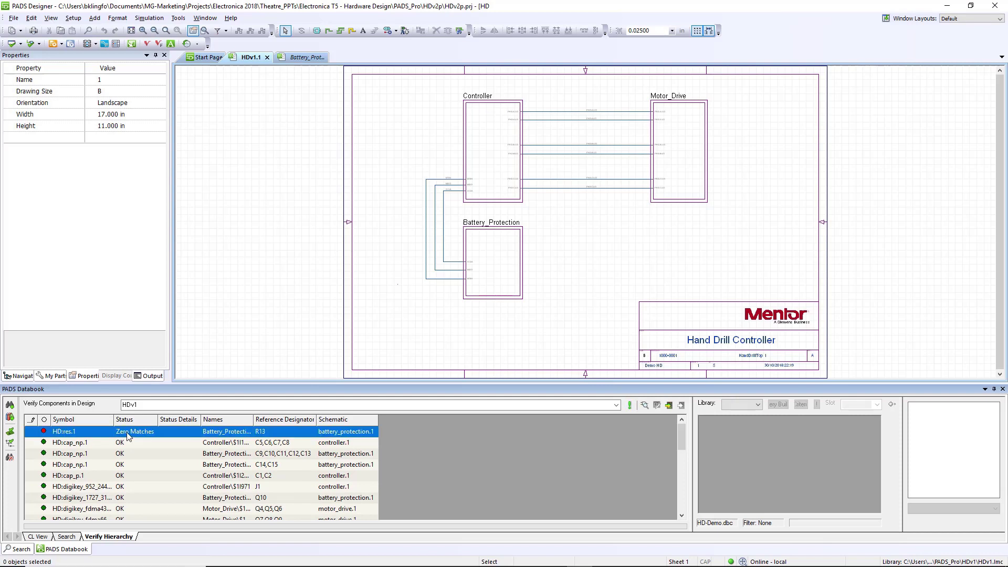
{"action": "right_click", "coordinate": [127, 436]}
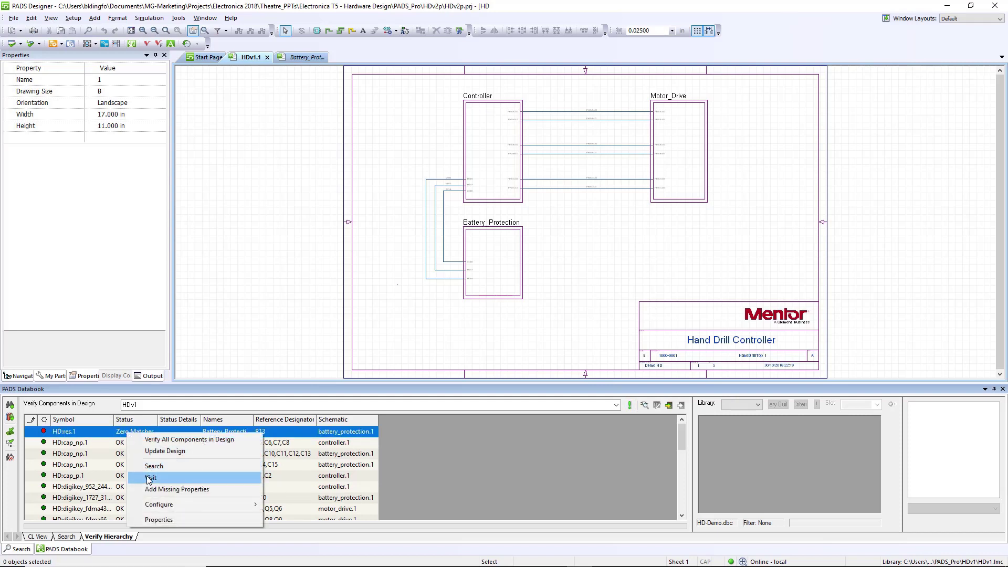
{"action": "left_click", "coordinate": [147, 477]}
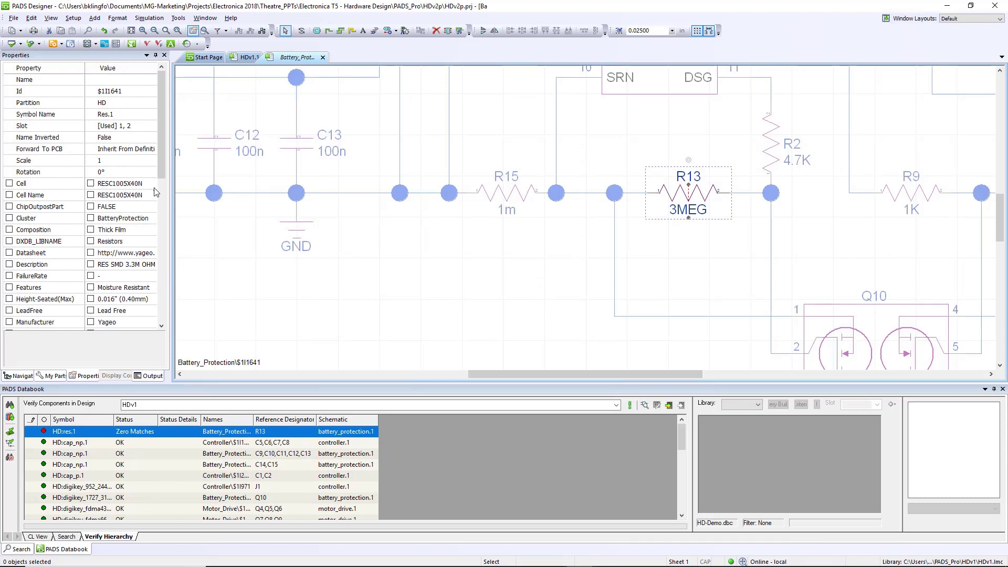
{"action": "left_click_drag", "start_coordinate": [165, 178], "coordinate": [167, 315]}
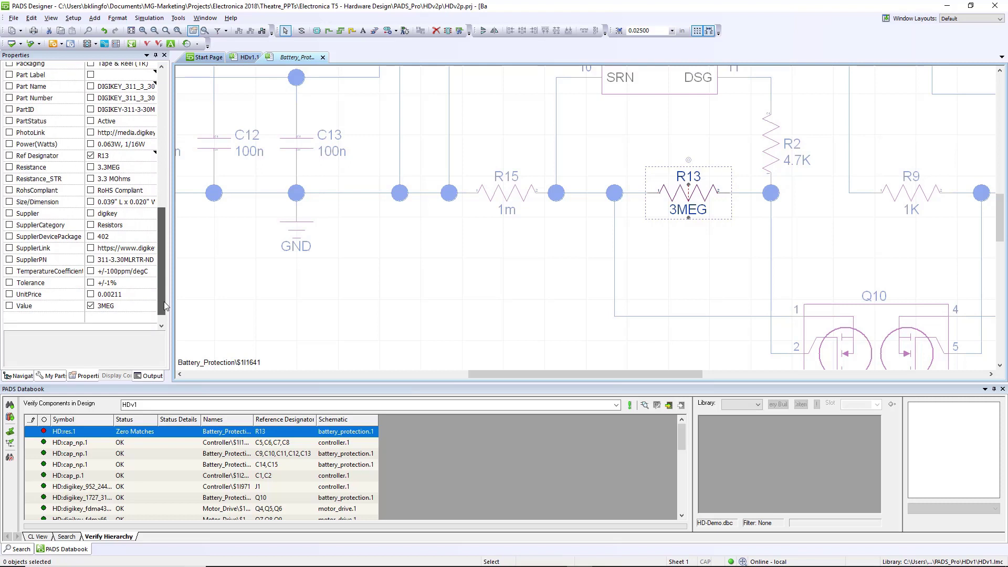
Search the Resistors library for R13's part and remove the Value condition from the query
{"action": "right_click", "coordinate": [124, 436]}
{"action": "left_click", "coordinate": [150, 469]}
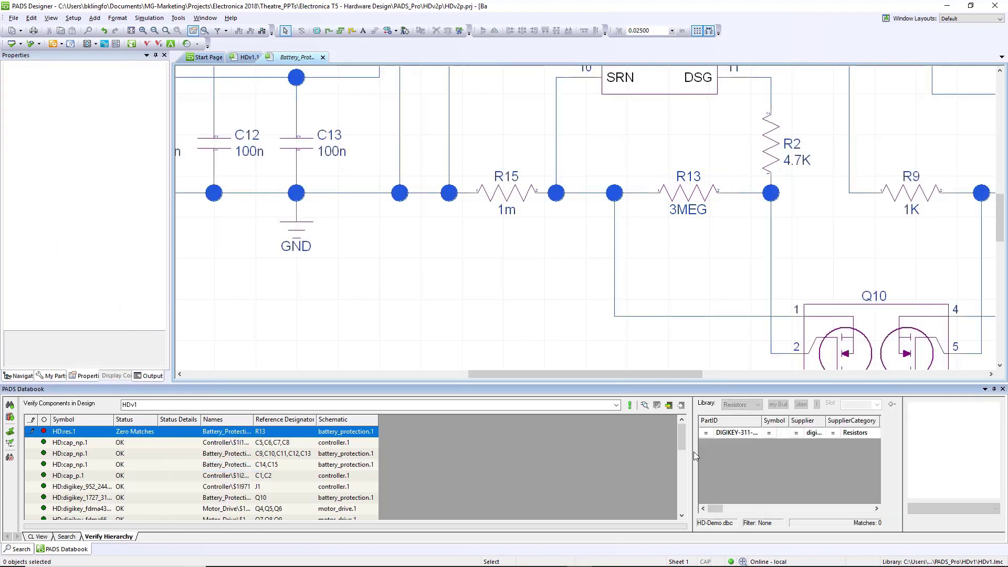
{"action": "left_click_drag", "start_coordinate": [692, 452], "coordinate": [344, 459]}
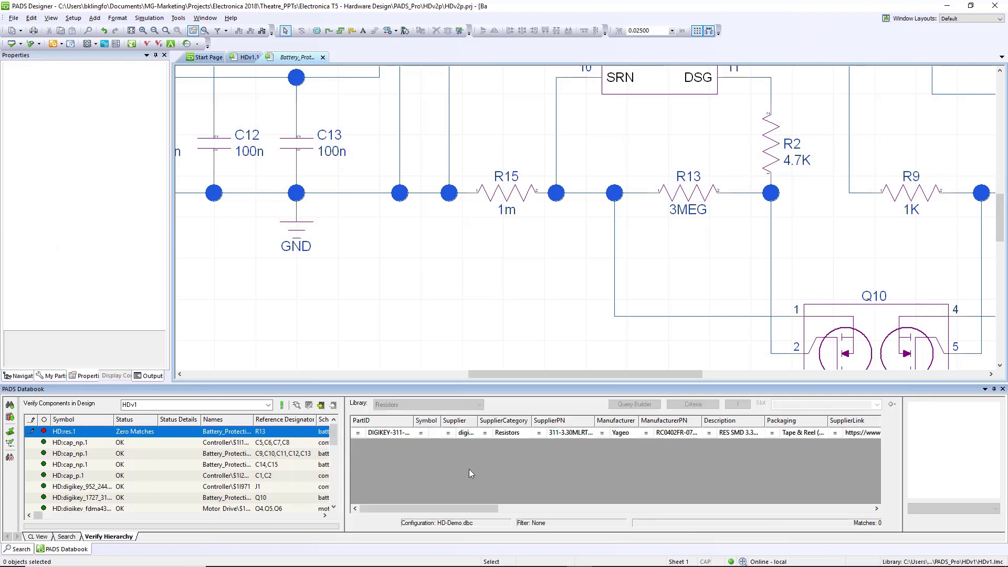
{"action": "left_click_drag", "start_coordinate": [463, 509], "coordinate": [595, 512]}
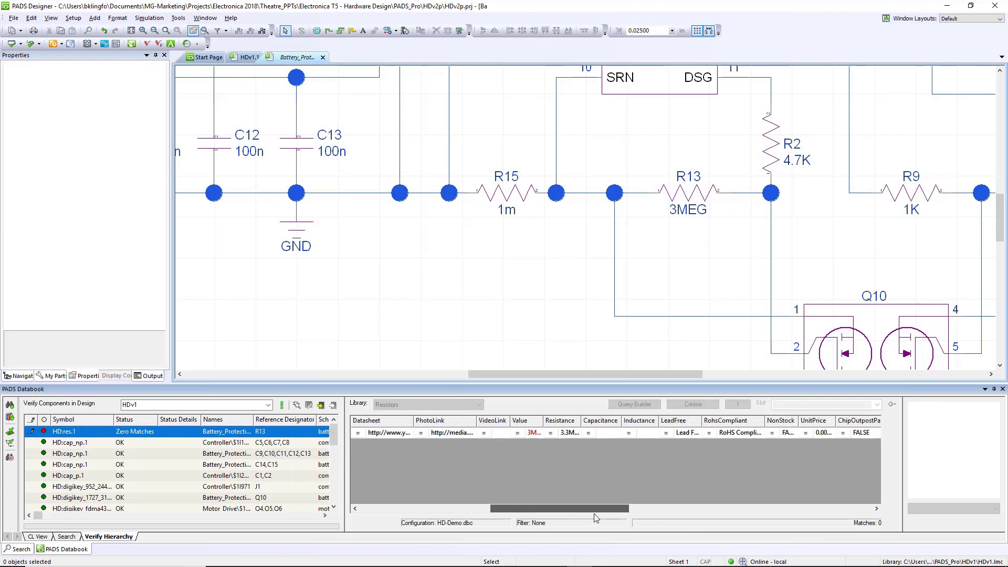
{"action": "right_click", "coordinate": [535, 434]}
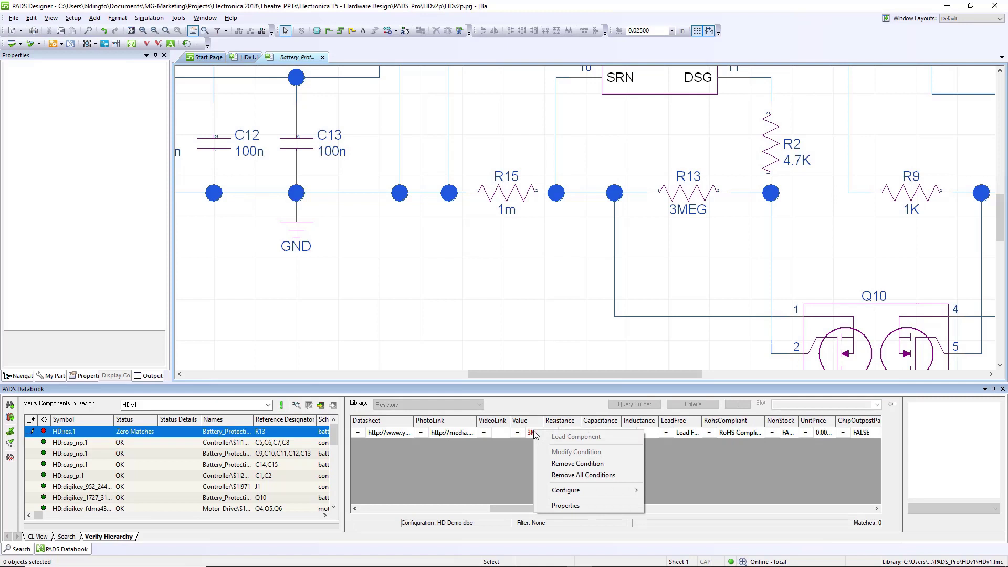
{"action": "left_click", "coordinate": [551, 465]}
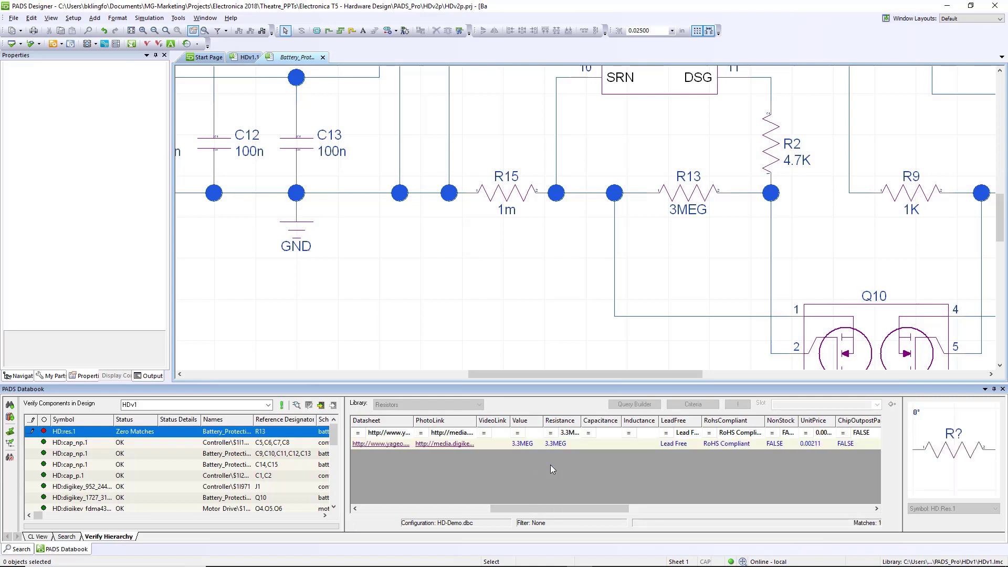
Assign the matching 3.3MEG library part to R13 and update the design with it
{"action": "left_click", "coordinate": [532, 444]}
{"action": "left_click", "coordinate": [893, 405]}
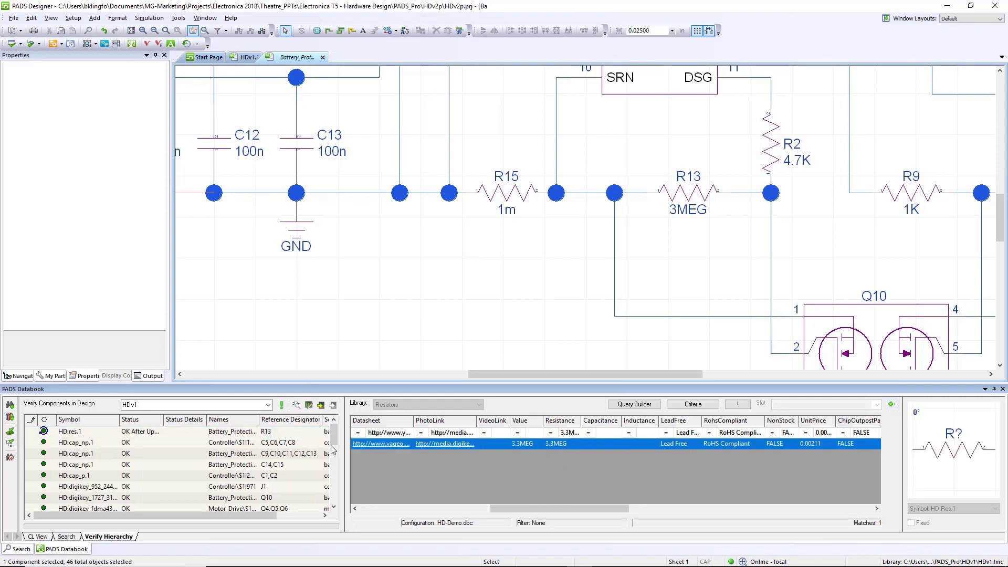
{"action": "left_click", "coordinate": [310, 405]}
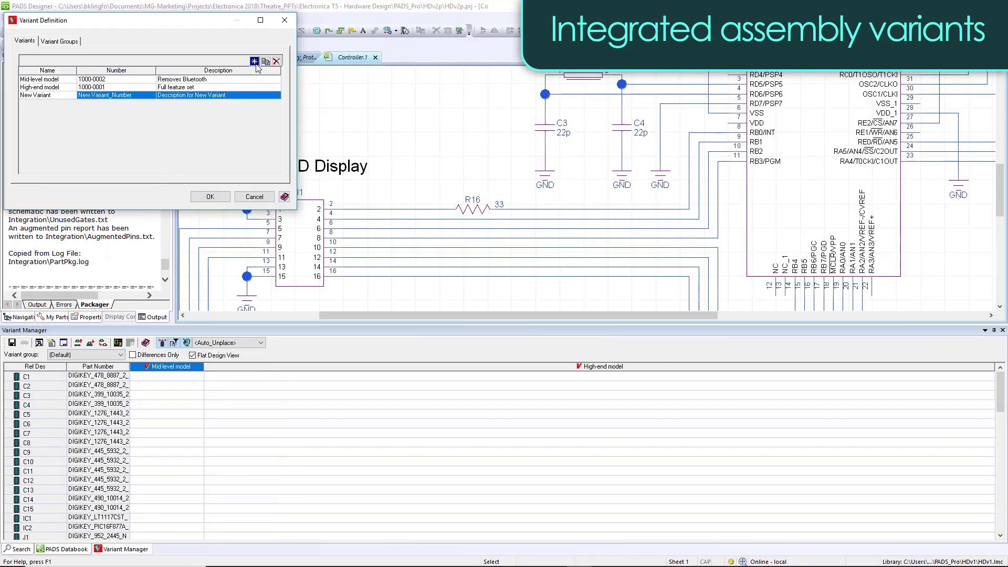
Add a variant named Low-end model with number 1000-0003 and description "Removes bluetooth, display."
{"action": "left_click", "coordinate": [237, 95]}
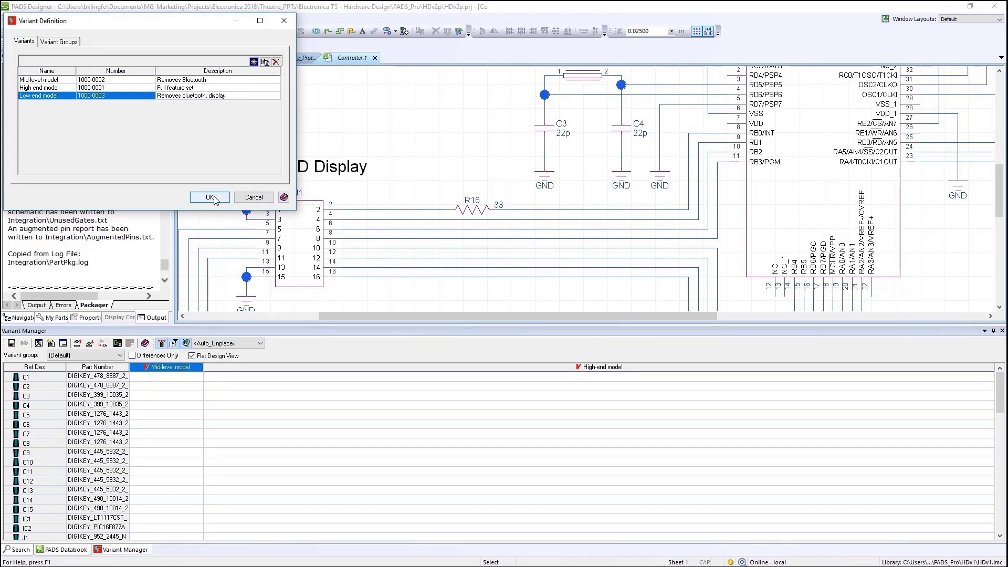
{"action": "left_click", "coordinate": [210, 197]}
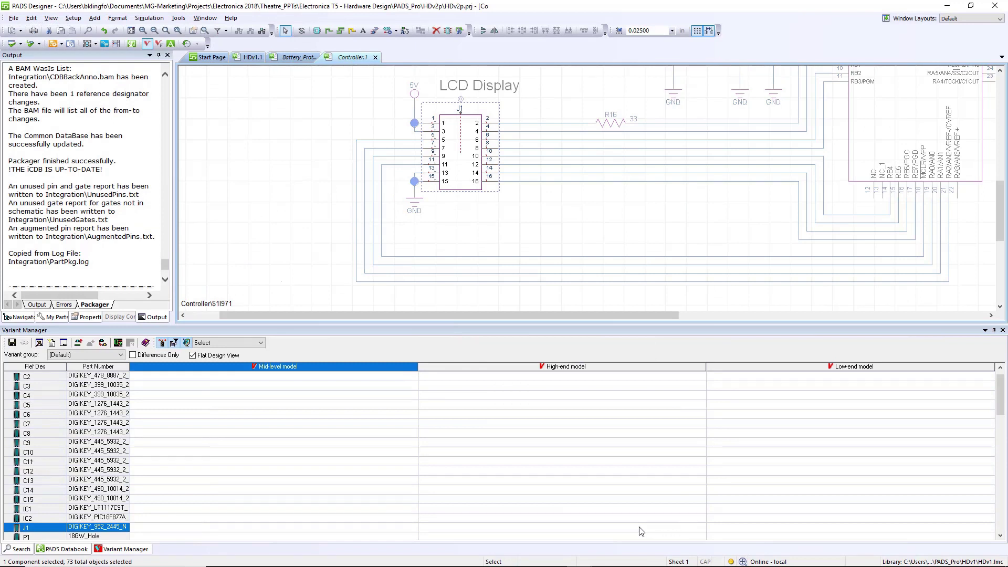
Mark the LCD Display connector J1 as Unplaced in the Low-end model variant
{"action": "left_click", "coordinate": [732, 527]}
{"action": "right_click", "coordinate": [732, 527]}
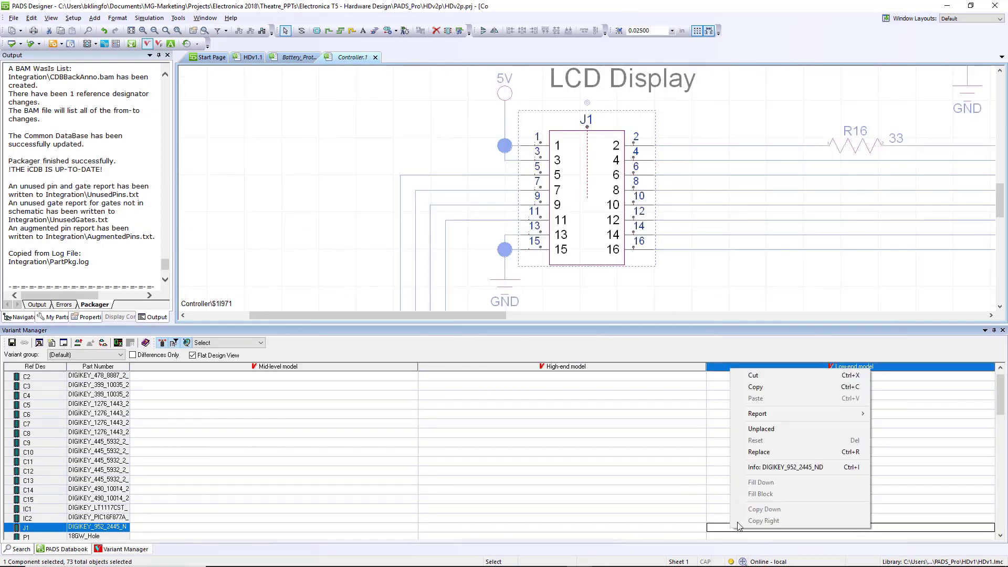
{"action": "left_click", "coordinate": [757, 430]}
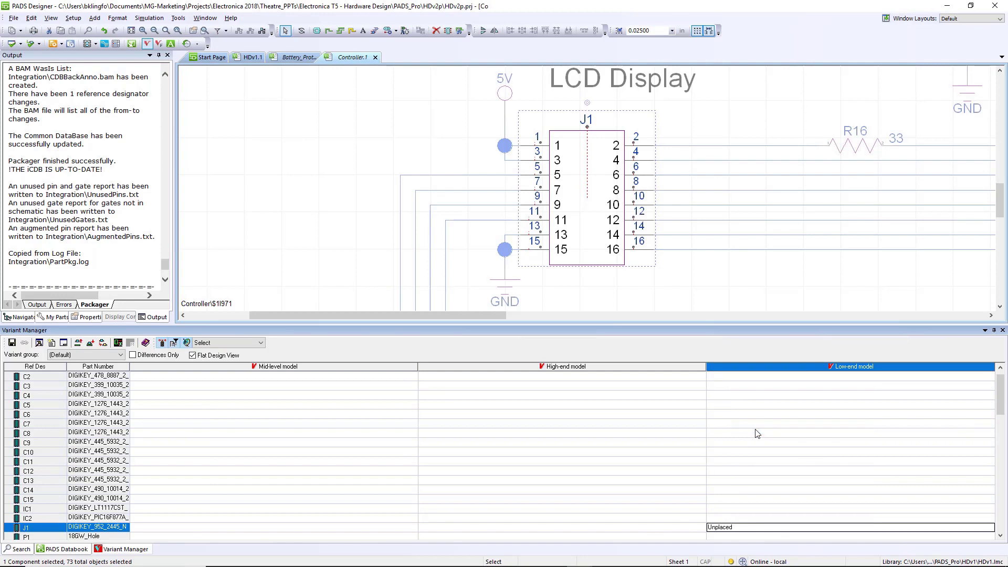
Create the variant schematic for the Low-end model and show it on the Controller sheet
{"action": "scroll", "coordinate": [749, 438], "scroll_direction": "down", "scroll_amount": 2}
{"action": "left_click", "coordinate": [541, 298]}
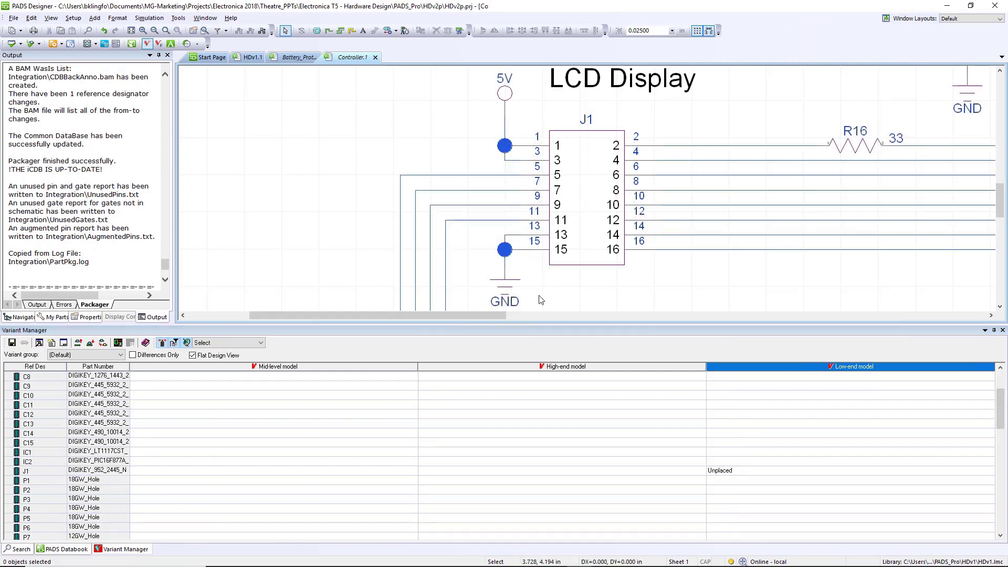
{"action": "left_click", "coordinate": [118, 343]}
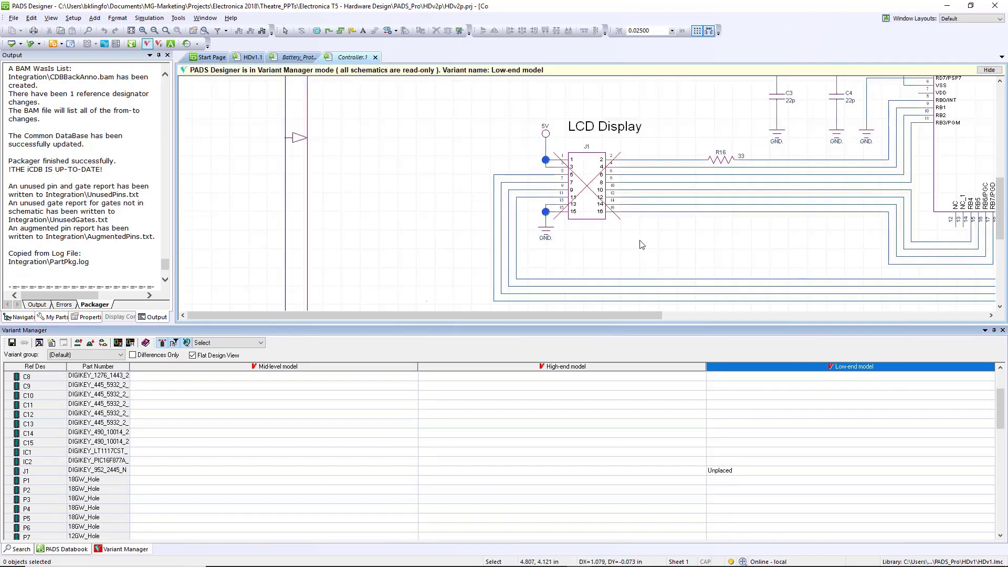
{"action": "left_click", "coordinate": [463, 213]}
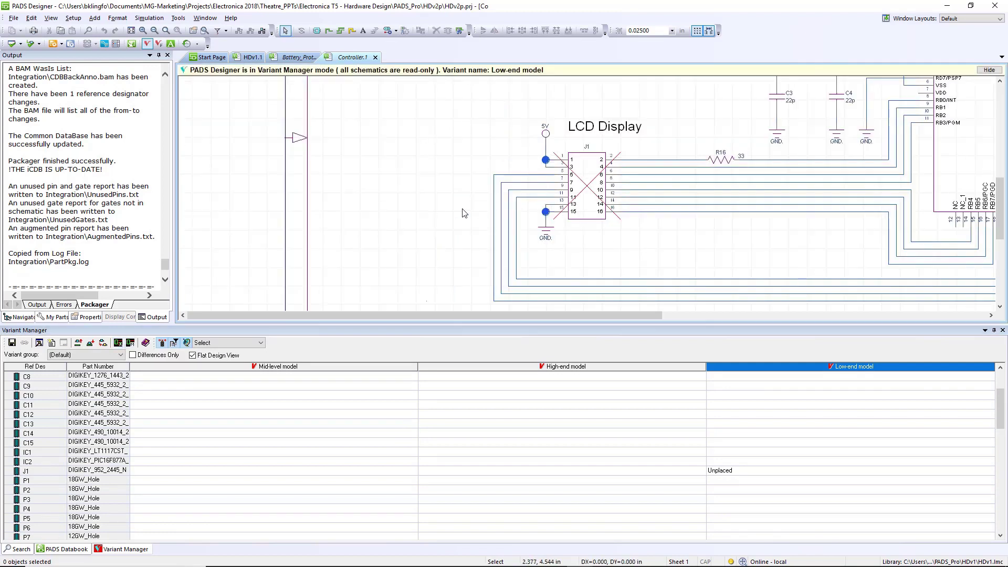
Export block HDv1 to a black-and-white PDF named HandDril-Basic-1000-0003l.pdf, with the PDF reader starting after generation
{"action": "left_click", "coordinate": [13, 17]}
{"action": "mouse_move", "coordinate": [51, 153]}
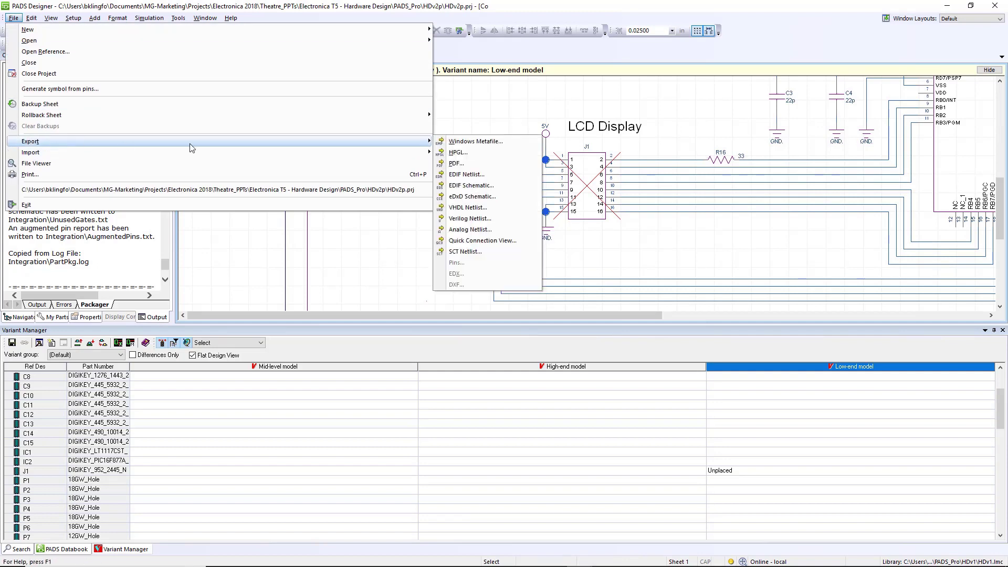
{"action": "left_click", "coordinate": [443, 164]}
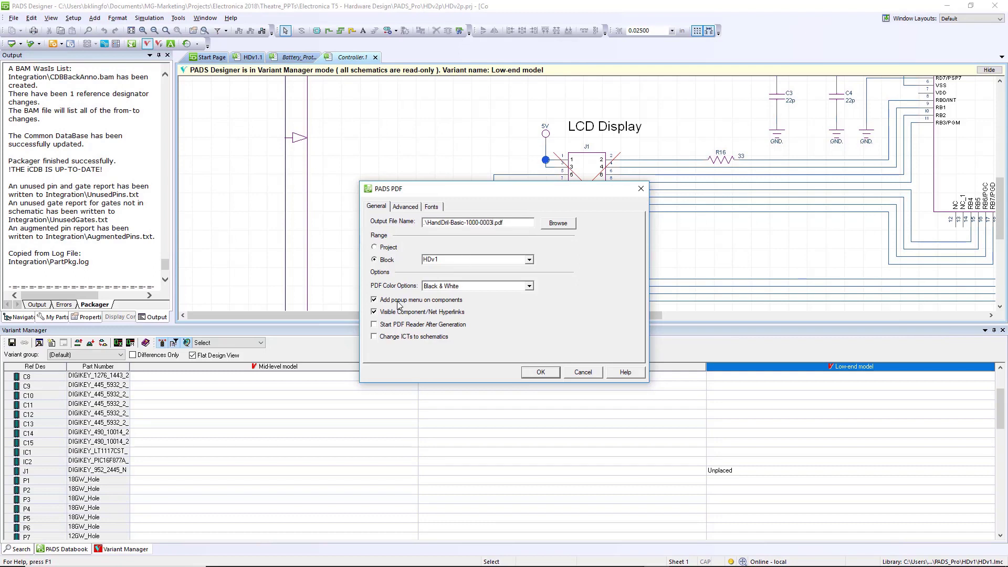
{"action": "left_click", "coordinate": [416, 324]}
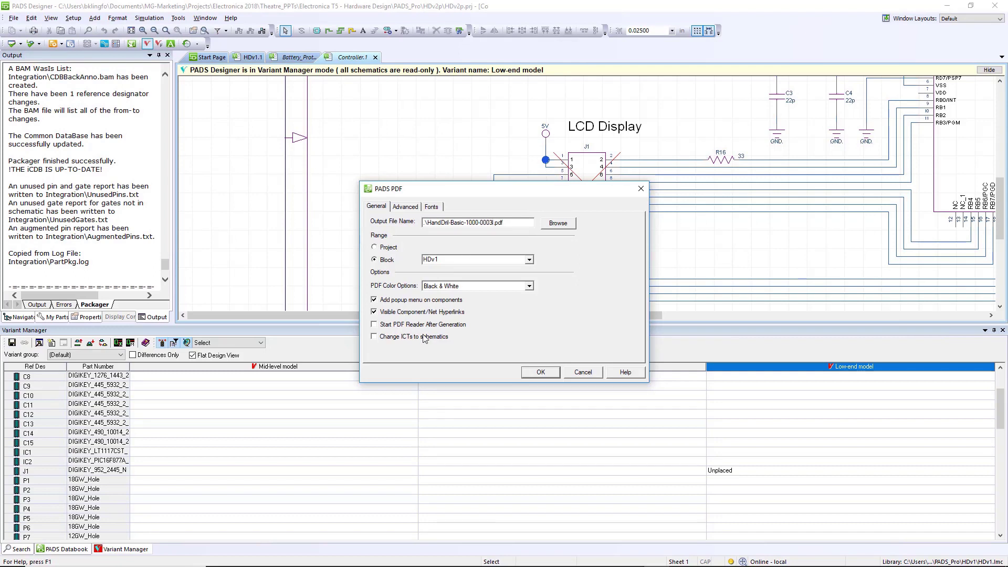
{"action": "left_click", "coordinate": [538, 372]}
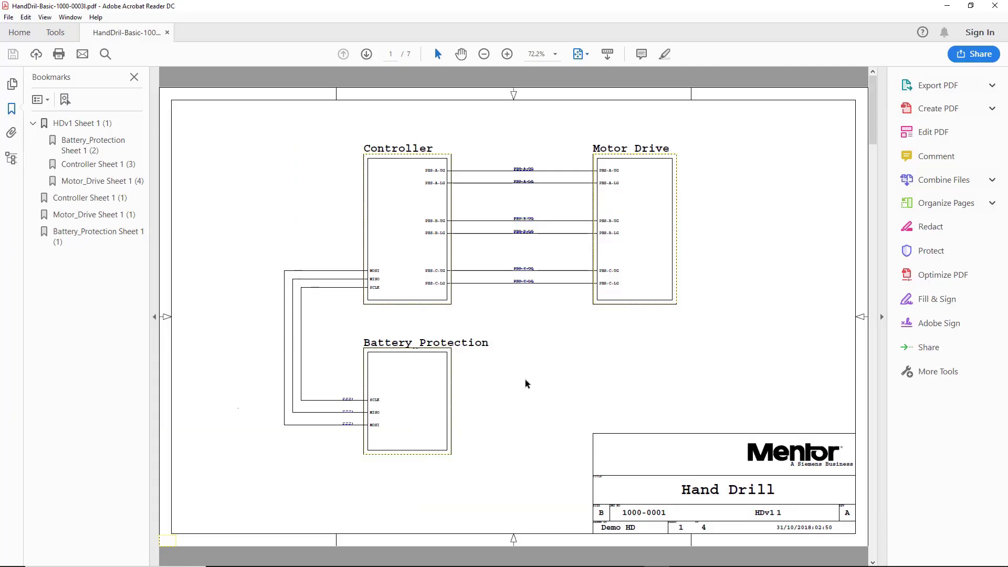
In the exported PDF, push into the Controller schematic and examine the properties of voltage regulator IC1
{"action": "right_click", "coordinate": [405, 245]}
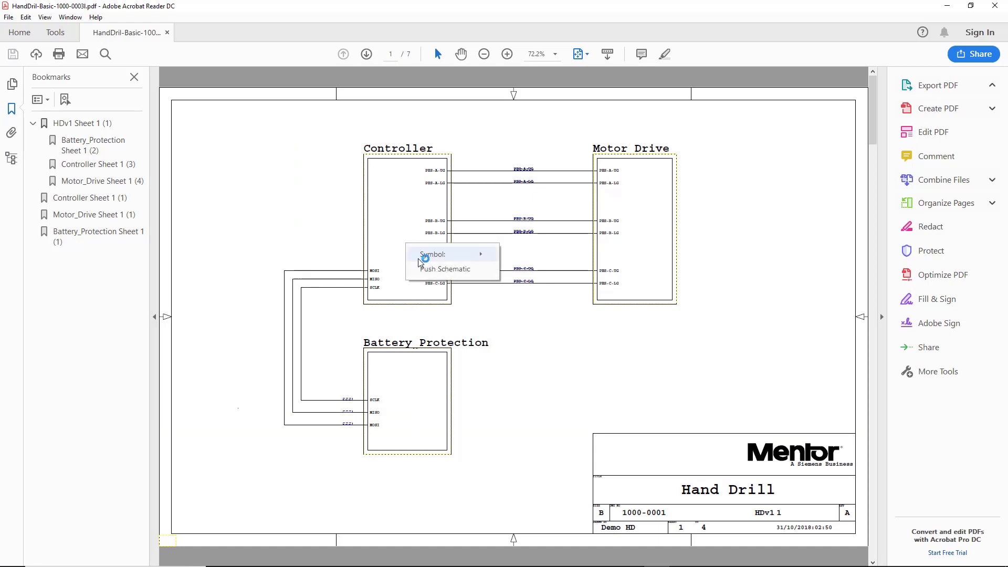
{"action": "left_click", "coordinate": [428, 269]}
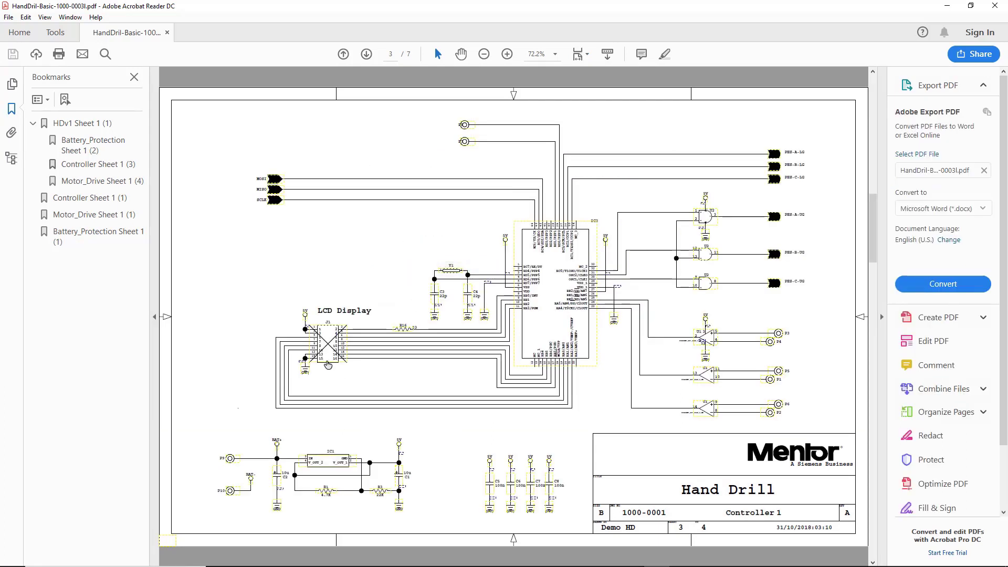
{"action": "left_click", "coordinate": [331, 466]}
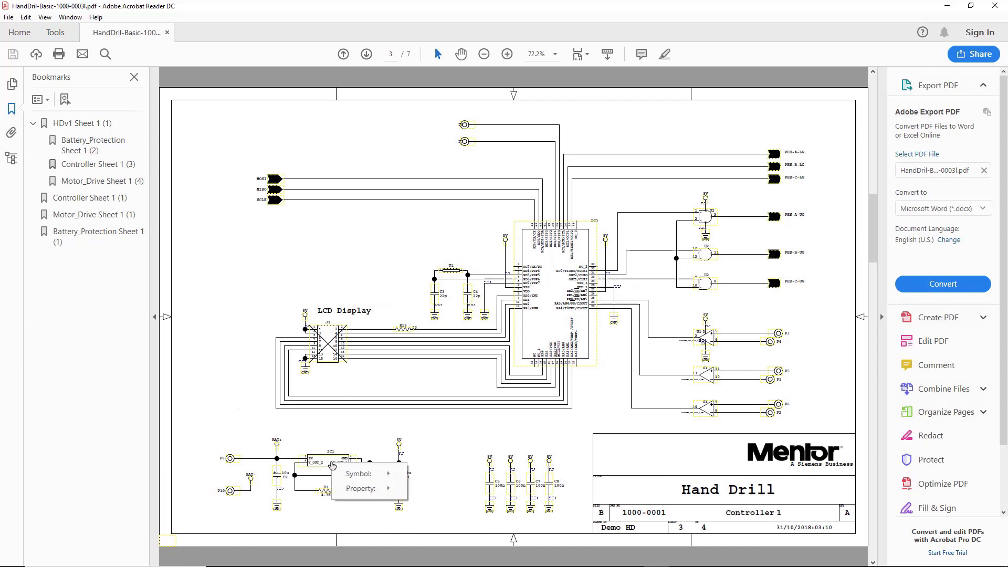
{"action": "mouse_move", "coordinate": [360, 490]}
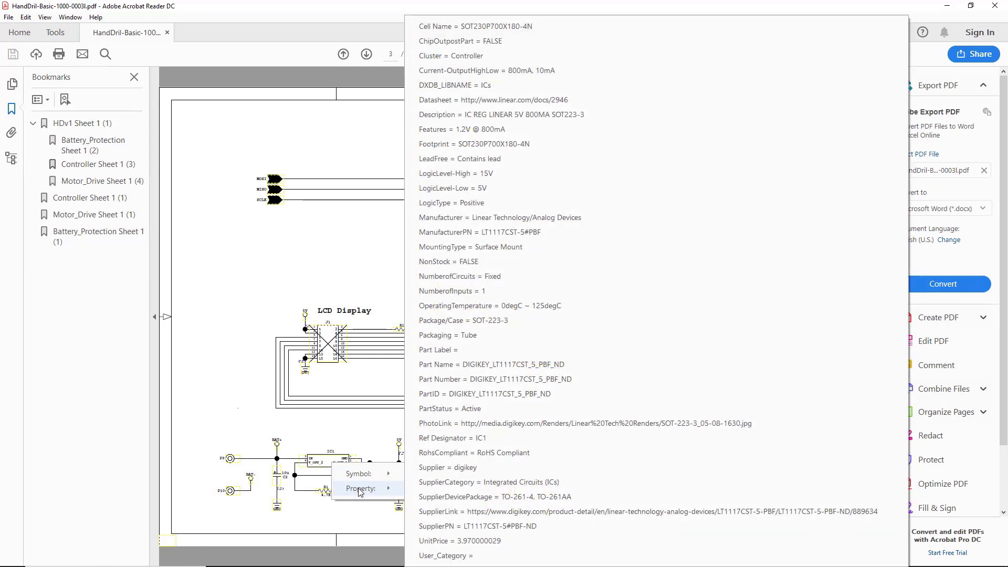
{"action": "left_click", "coordinate": [369, 434]}
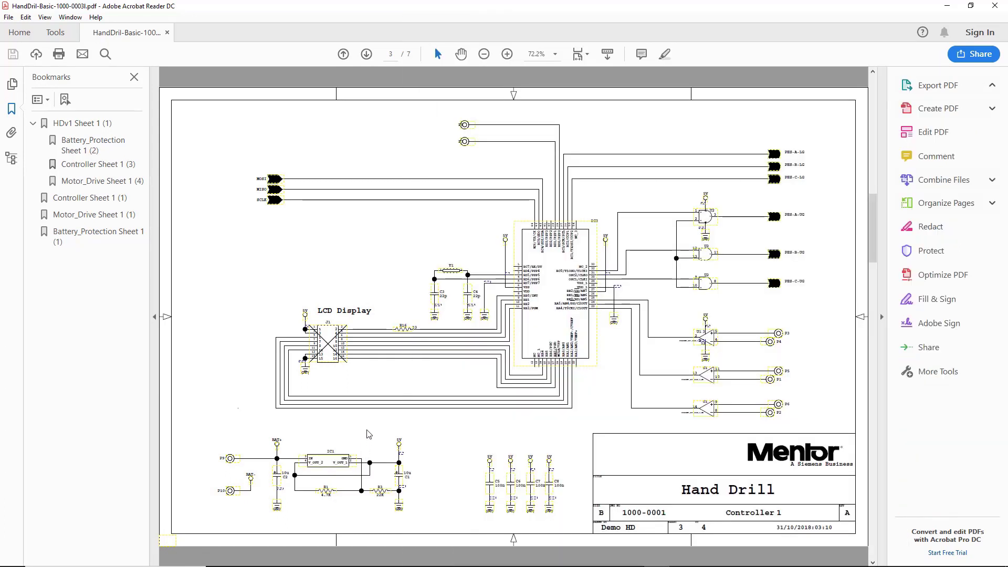
Close the exported PDF and return from the Low-end variant view to the editable schematic
{"action": "left_click", "coordinate": [997, 6]}
{"action": "left_click", "coordinate": [130, 342]}
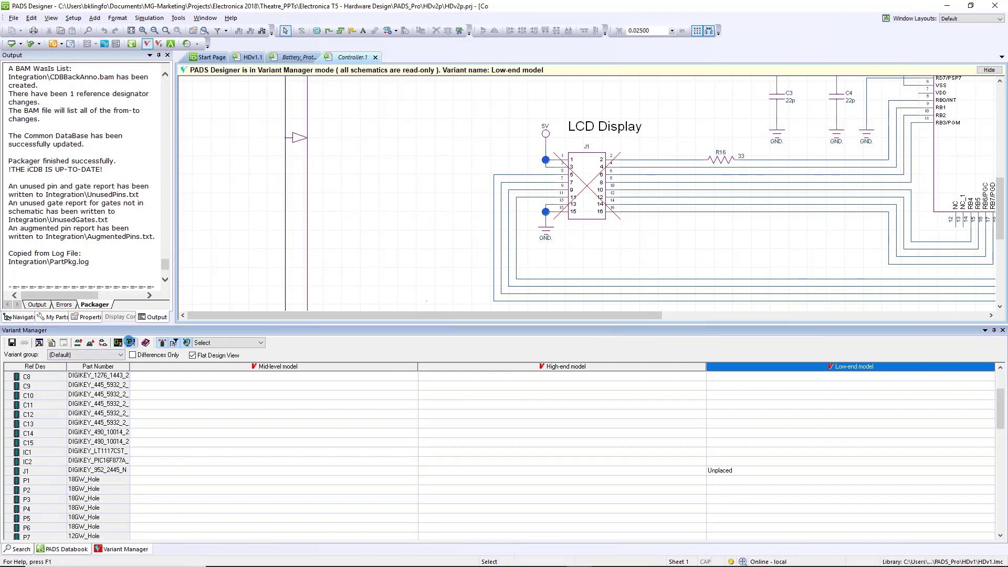
{"action": "left_click", "coordinate": [353, 273]}
Generate Excel Part List BOM reports for all three variants plus the master BOM, and review the low-end model's reference designators
{"action": "right_click", "coordinate": [290, 443]}
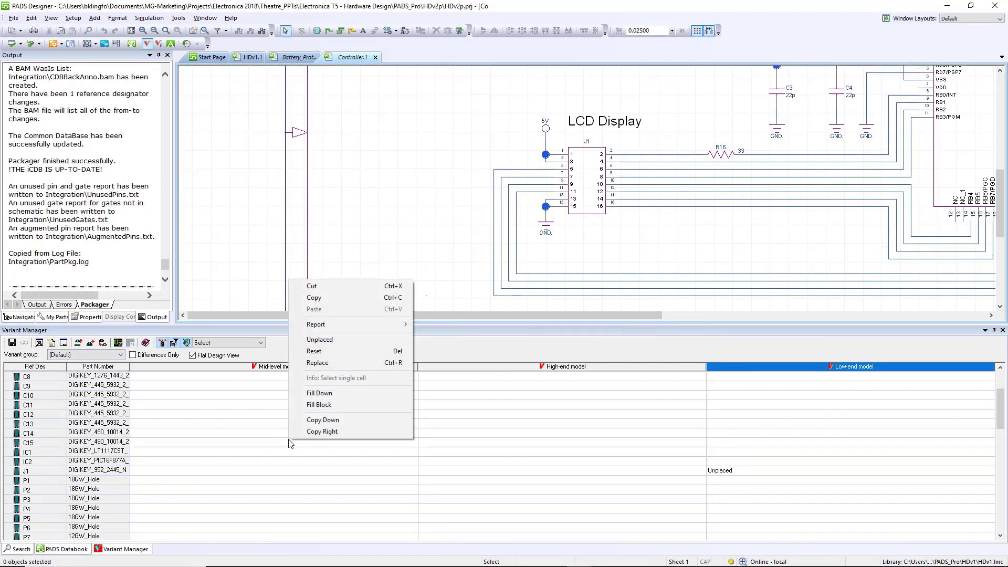
{"action": "mouse_move", "coordinate": [316, 326]}
{"action": "left_click", "coordinate": [444, 374]}
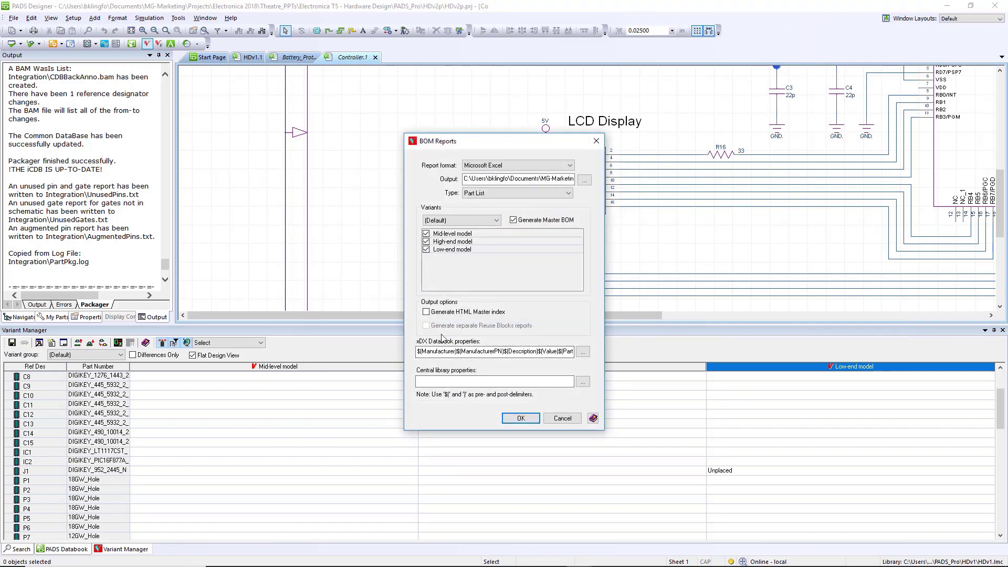
{"action": "left_click", "coordinate": [521, 419]}
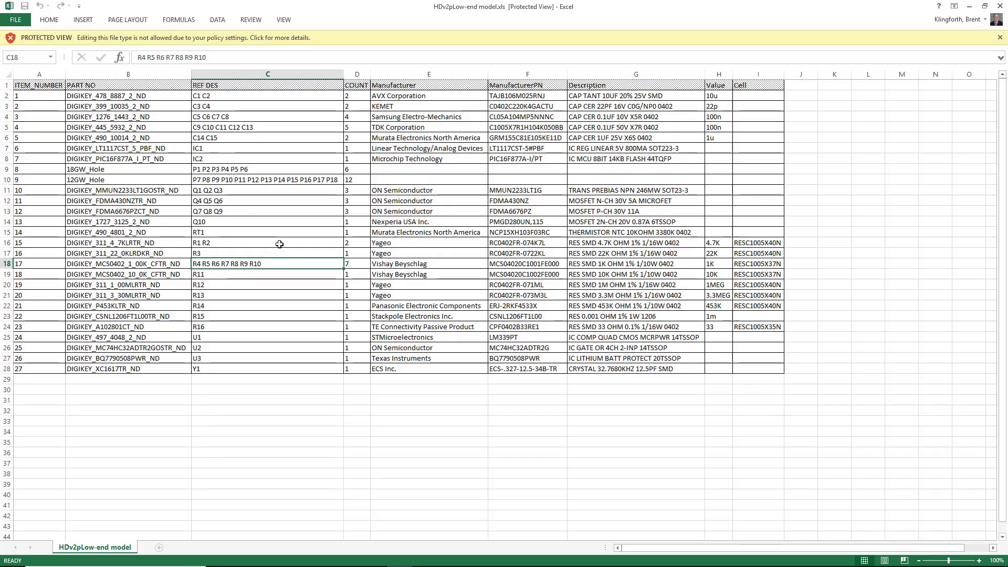
{"action": "left_click_drag", "start_coordinate": [244, 97], "coordinate": [247, 369]}
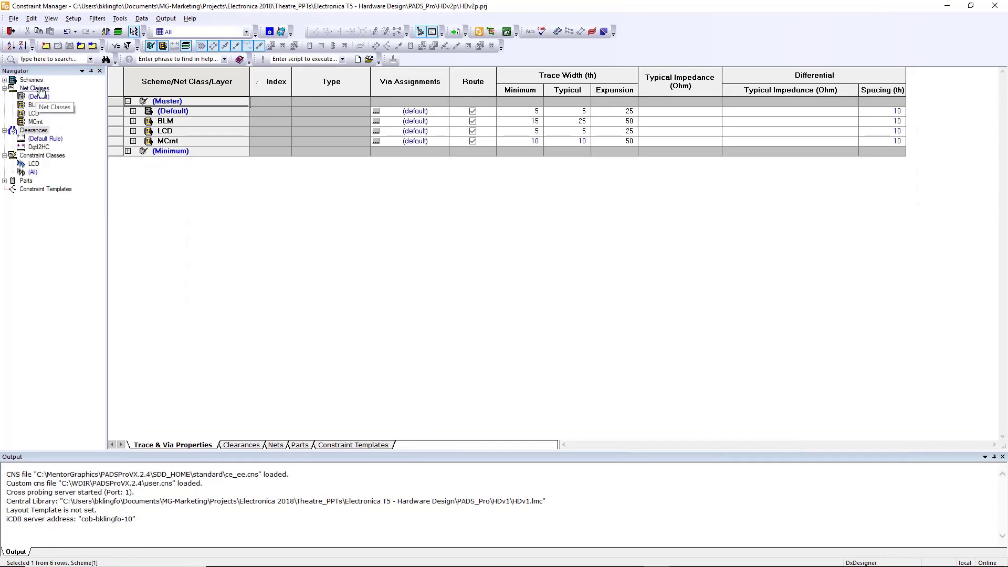
In Constraint Manager, create a new net class named PWR
{"action": "right_click", "coordinate": [36, 88]}
{"action": "left_click", "coordinate": [62, 119]}
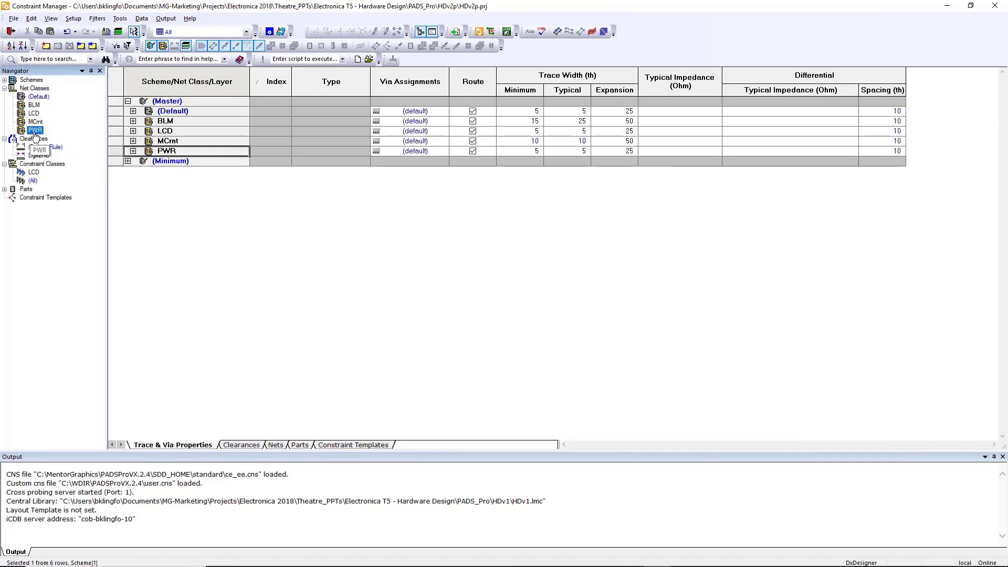
{"action": "left_click", "coordinate": [32, 130]}
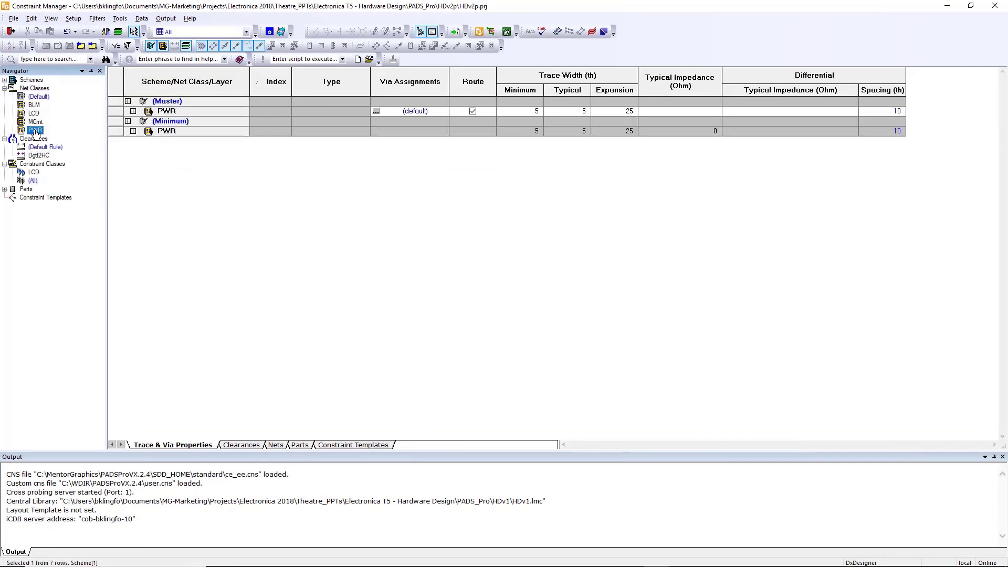
Assign the physical nets 5V, BAT+, BAT- and GND to the PWR net class
{"action": "right_click", "coordinate": [33, 130]}
{"action": "left_click", "coordinate": [61, 213]}
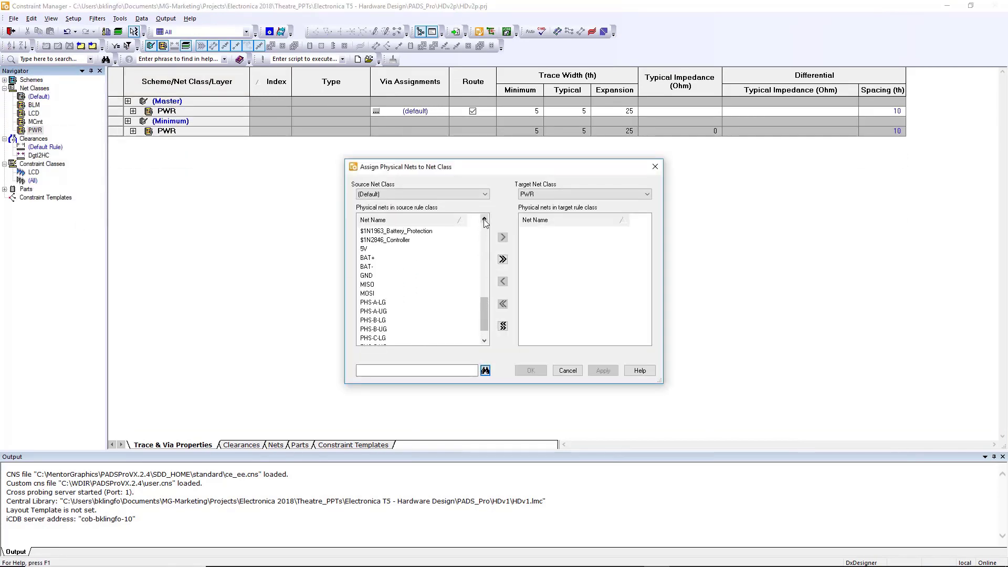
{"action": "left_click", "coordinate": [373, 249]}
{"action": "left_click", "coordinate": [375, 276], "text": "shift"}
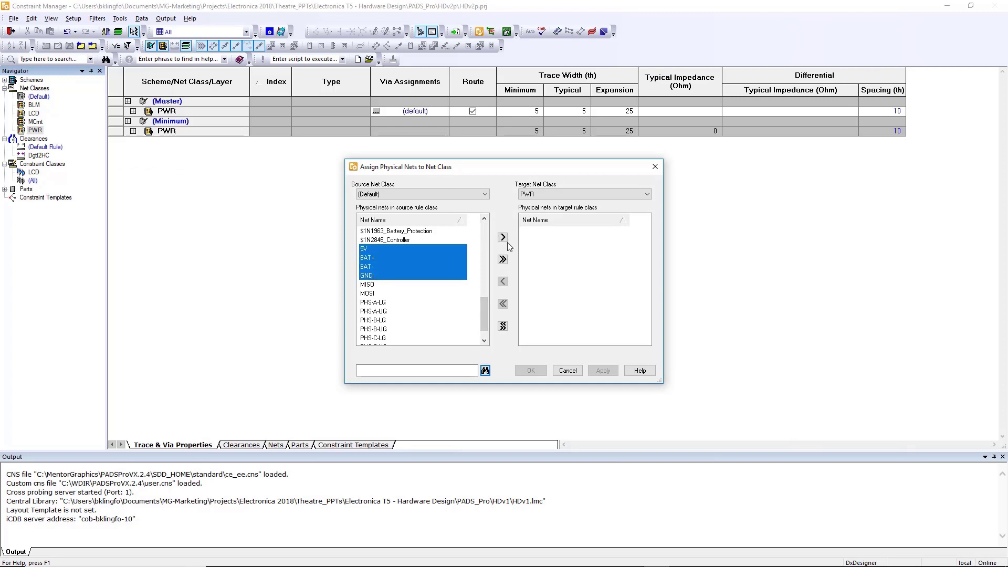
{"action": "left_click", "coordinate": [502, 237]}
{"action": "left_click", "coordinate": [530, 370]}
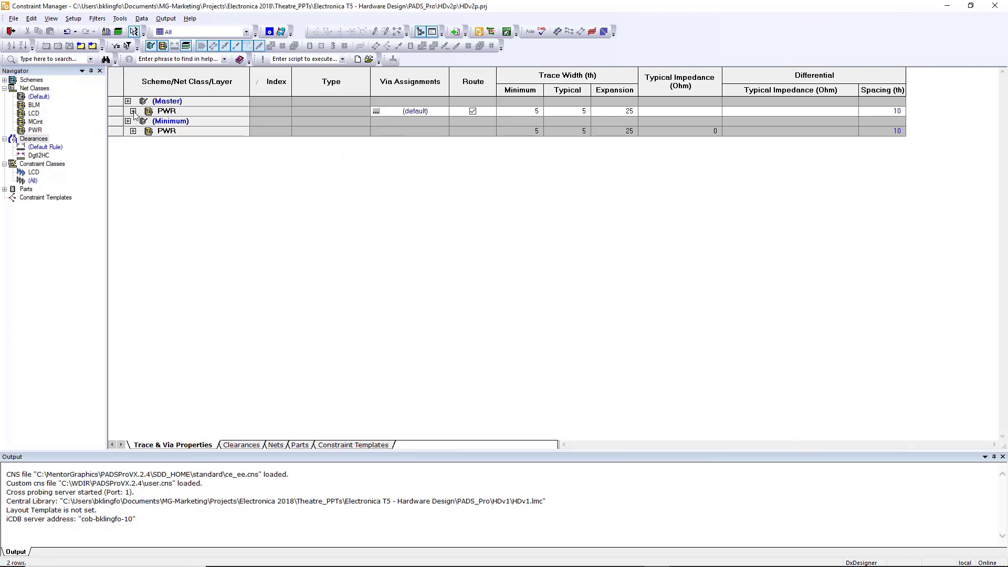
Set the PWR net class trace width to 50 th expansion and 25 th typical
{"action": "left_click", "coordinate": [133, 111]}
{"action": "left_click", "coordinate": [616, 114]}
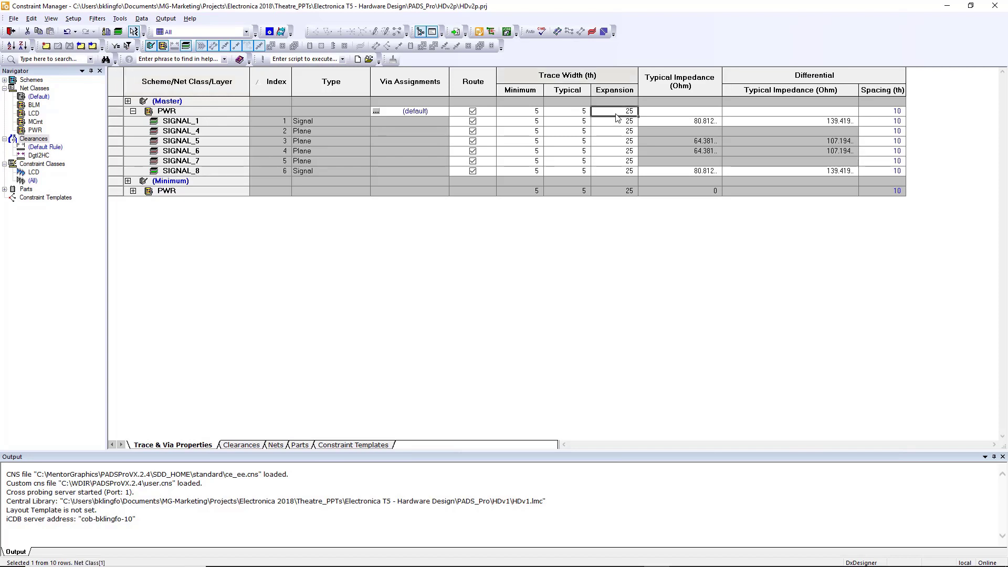
{"action": "type", "text": "50"}
{"action": "left_click", "coordinate": [567, 115]}
{"action": "type", "text": "25"}
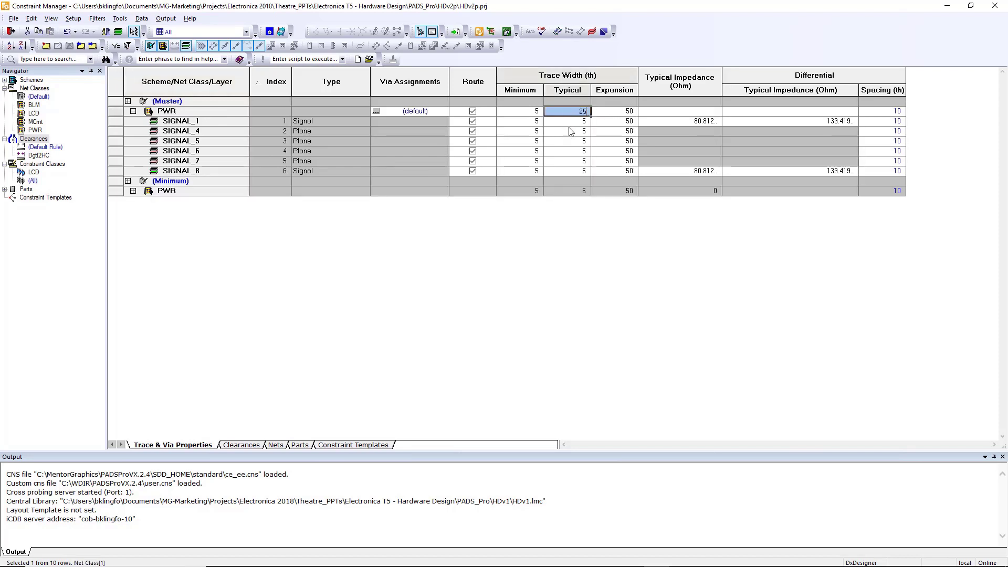
{"action": "left_click", "coordinate": [568, 131]}
In the Dgtl2HC clearance rule, set every SIGNAL_4 clearance to 20 th and fill the values down to the plane layers below
{"action": "left_click", "coordinate": [40, 156]}
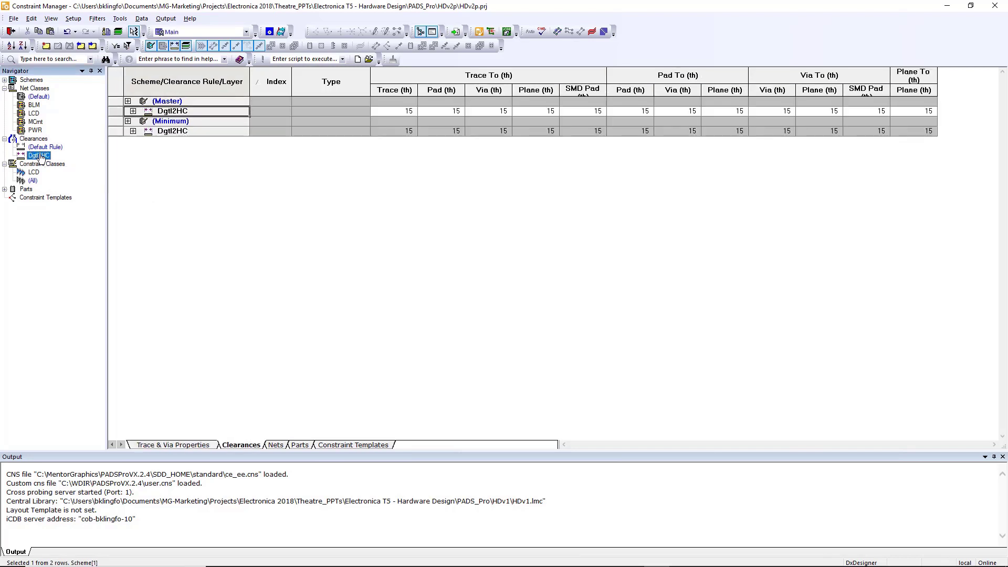
{"action": "left_click", "coordinate": [133, 111]}
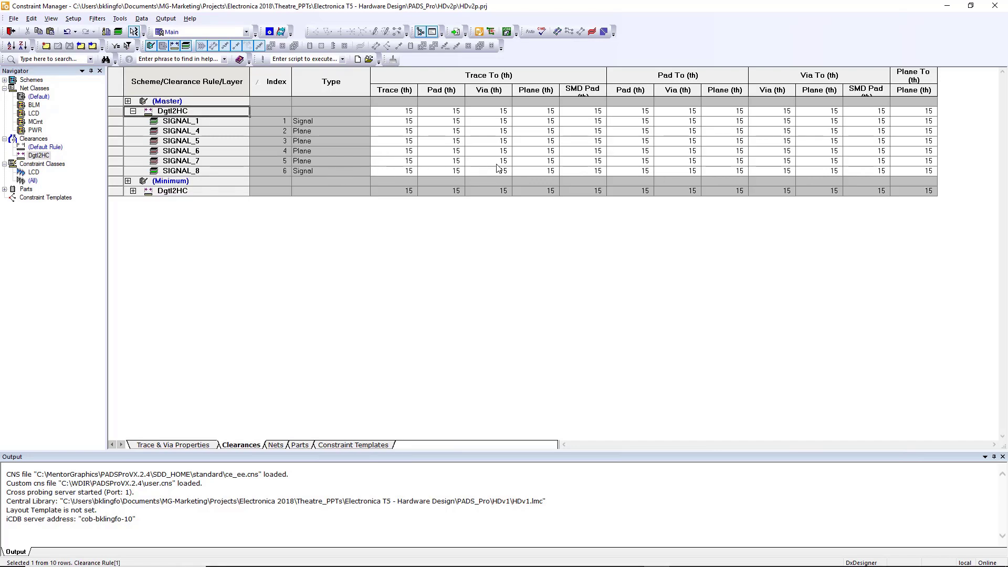
{"action": "left_click", "coordinate": [390, 135]}
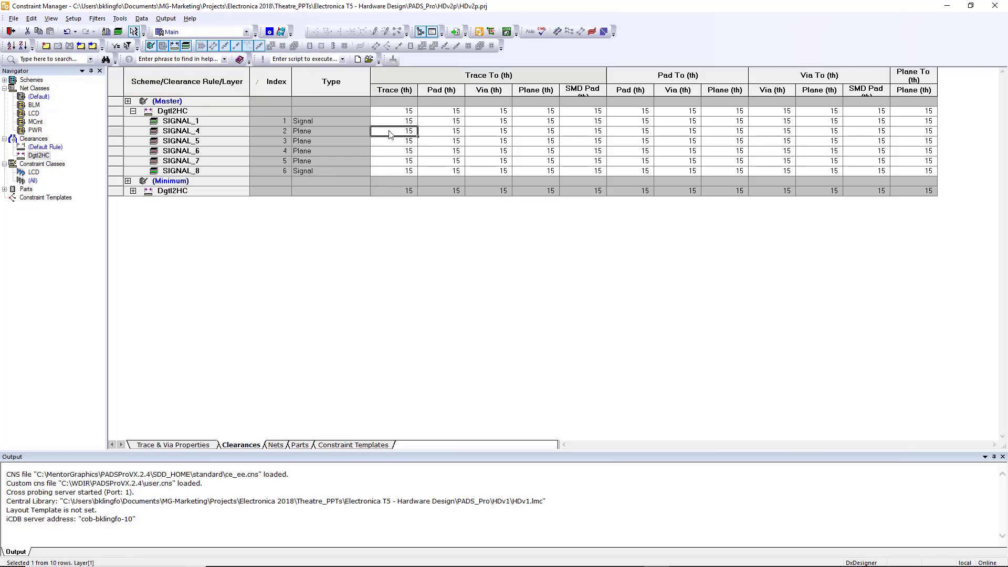
{"action": "type", "text": "20"}
{"action": "left_click", "coordinate": [402, 145]}
{"action": "left_click", "coordinate": [401, 134]}
{"action": "left_click_drag", "start_coordinate": [458, 134], "coordinate": [943, 162]}
{"action": "key", "text": "ctrl+r"}
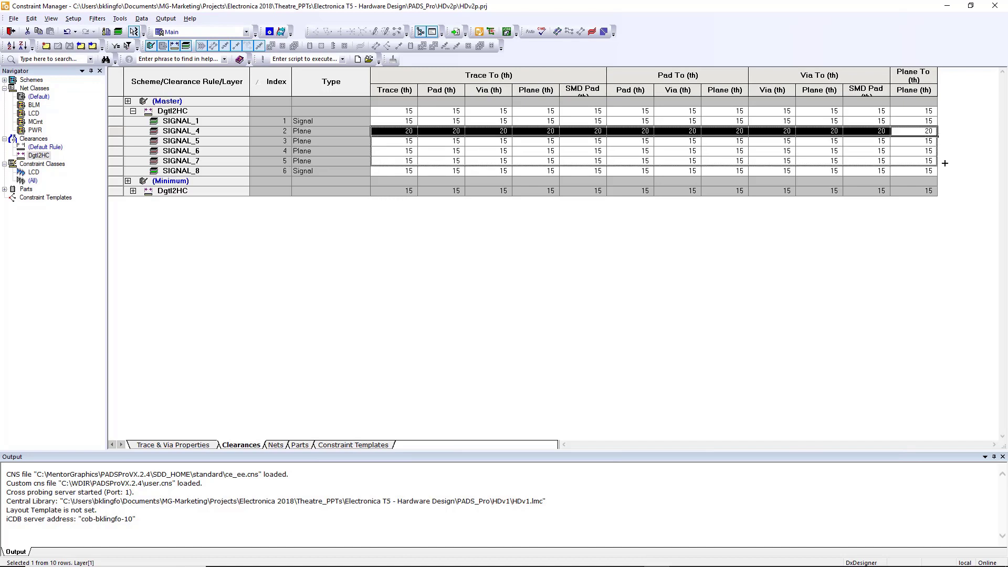
{"action": "key", "text": "ctrl+d"}
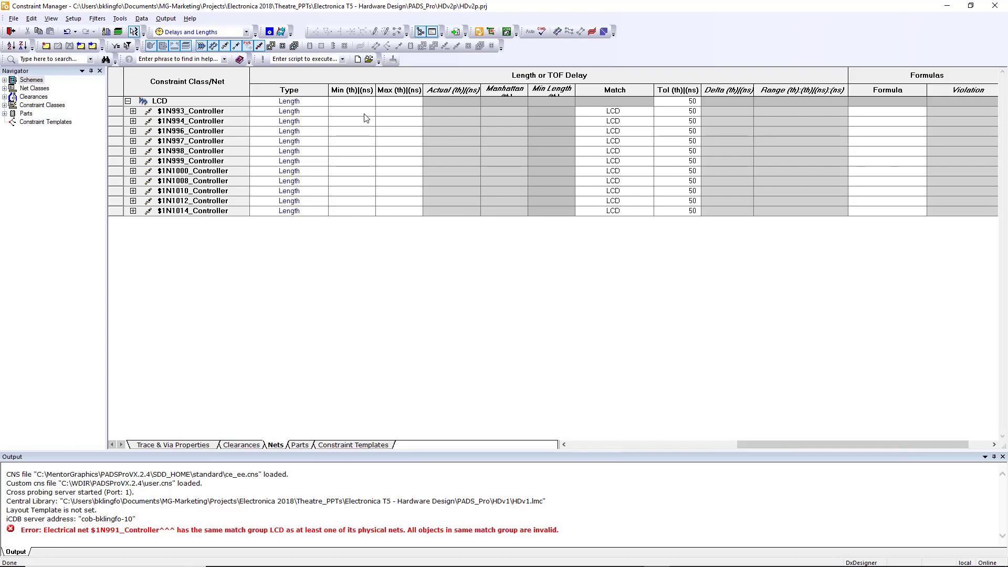
Set the minimum length to 1,000 th and the maximum to 2,000 th for all nets in the LCD constraint class
{"action": "left_click", "coordinate": [366, 114]}
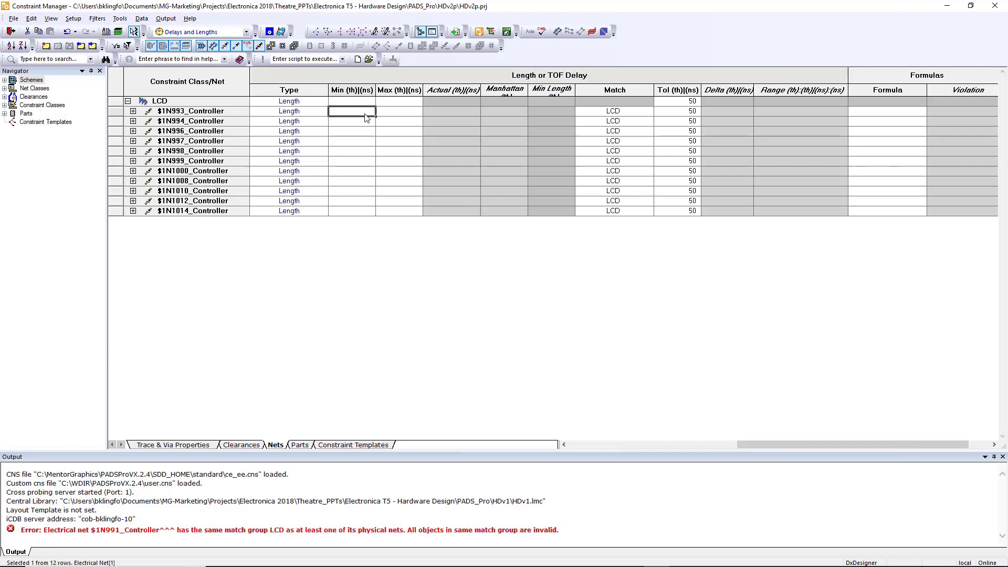
{"action": "type", "text": "1,000"}
{"action": "left_click", "coordinate": [393, 116]}
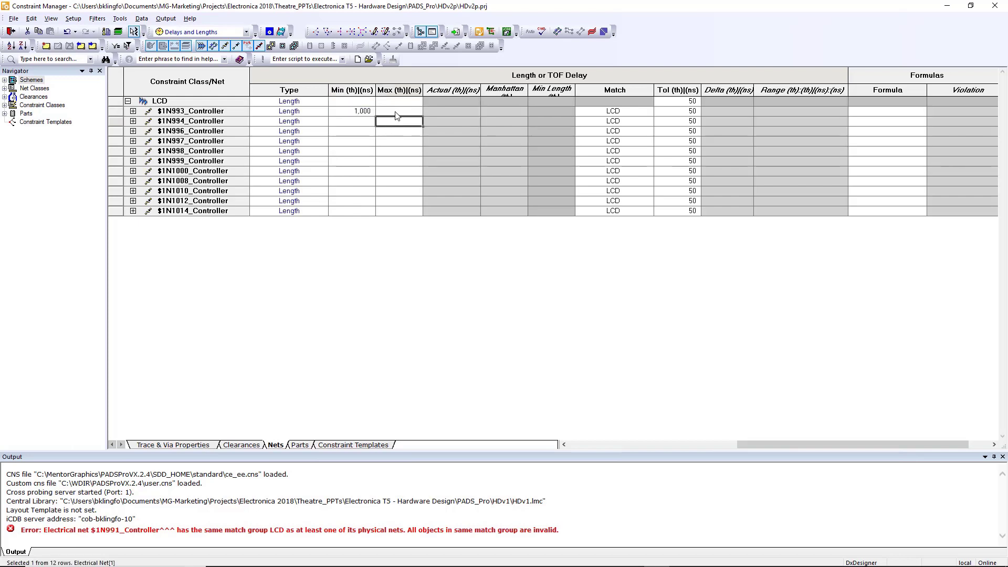
{"action": "type", "text": "2000"}
{"action": "left_click", "coordinate": [399, 122]}
{"action": "left_click_drag", "start_coordinate": [365, 111], "coordinate": [422, 212]}
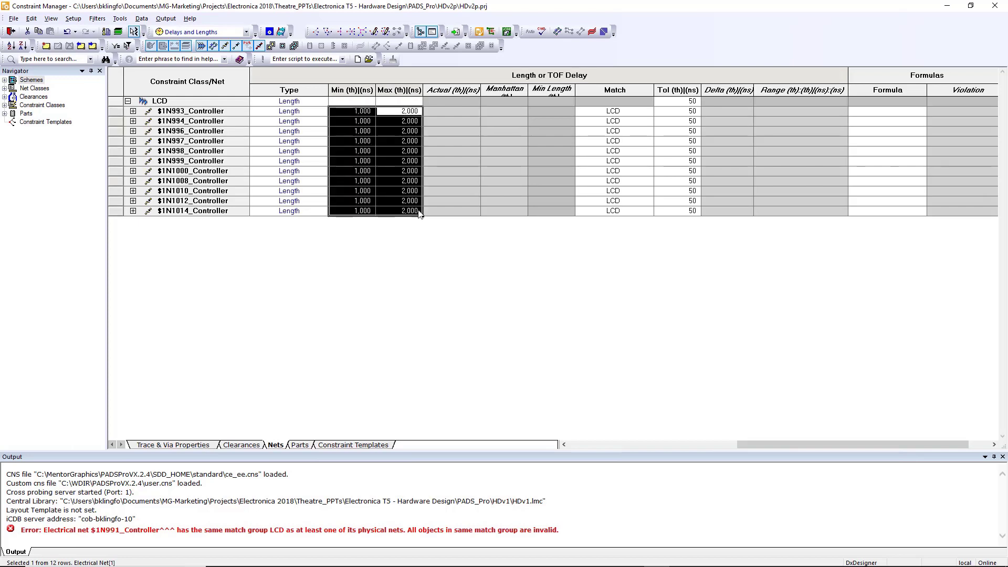
{"action": "left_click", "coordinate": [435, 190]}
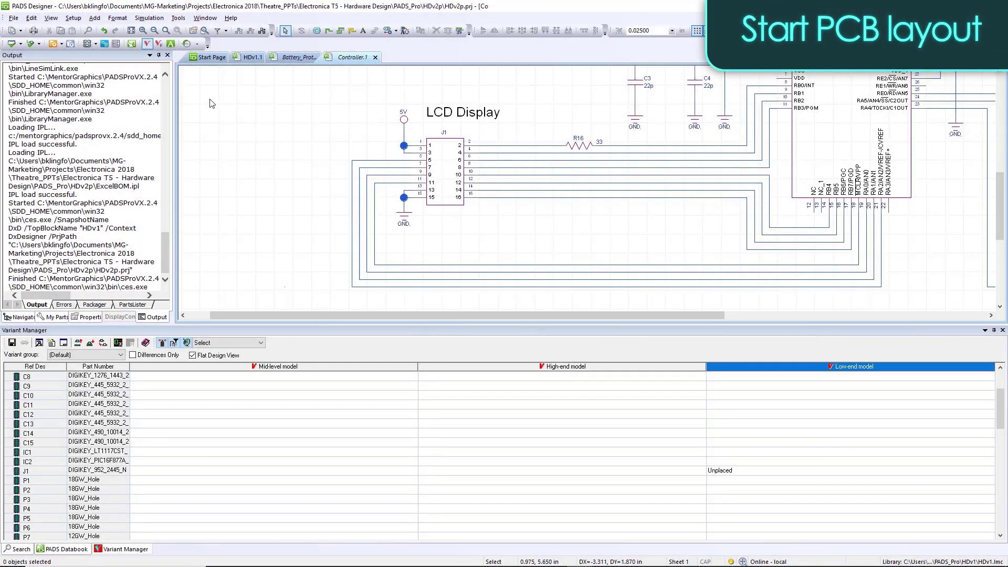
From PADS Designer, create a PCB layout design based on Template_6Layer_Formatted and finish its project integration
{"action": "left_click", "coordinate": [104, 45]}
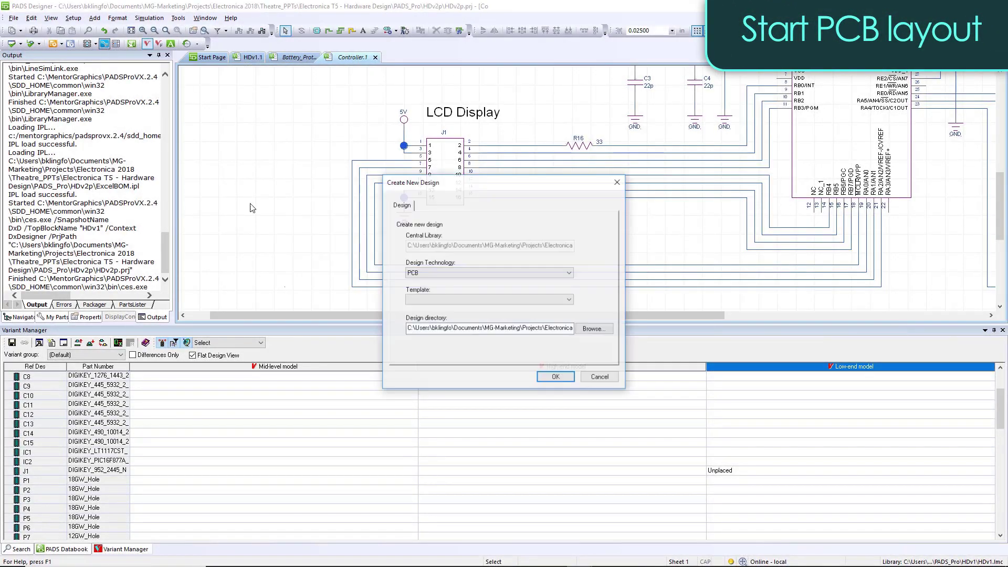
{"action": "left_click", "coordinate": [471, 272]}
{"action": "left_click", "coordinate": [468, 282]}
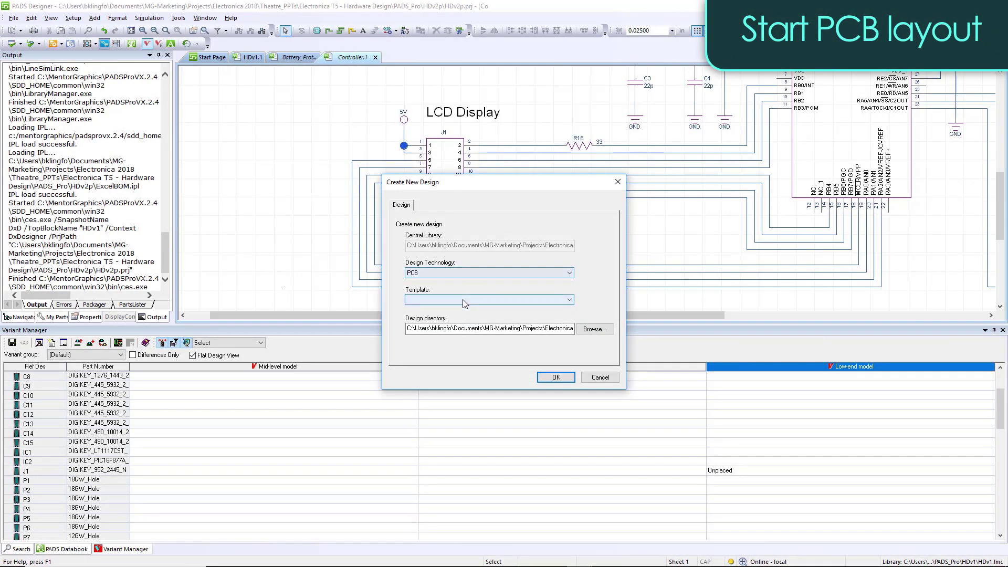
{"action": "left_click", "coordinate": [463, 299]}
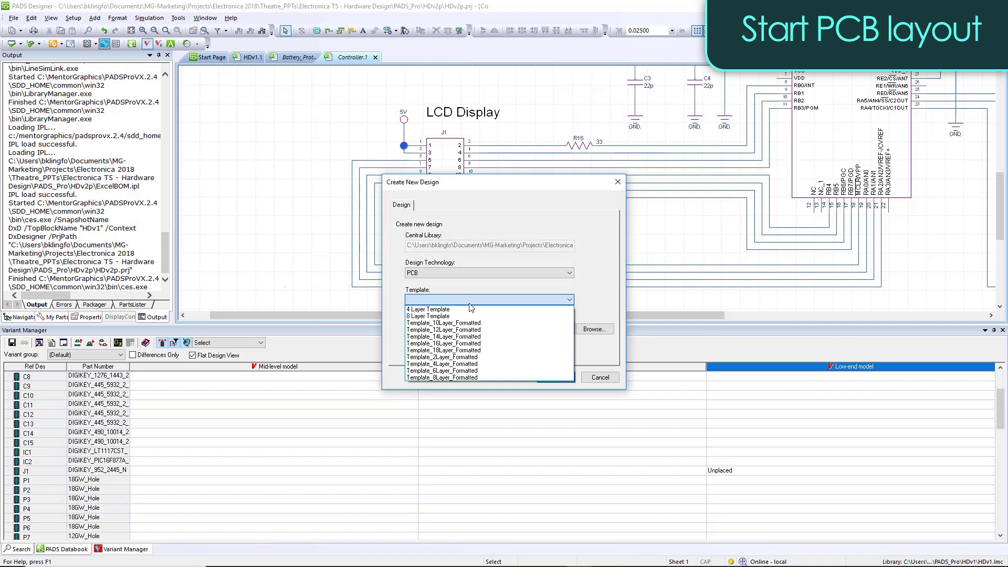
{"action": "left_click", "coordinate": [464, 371]}
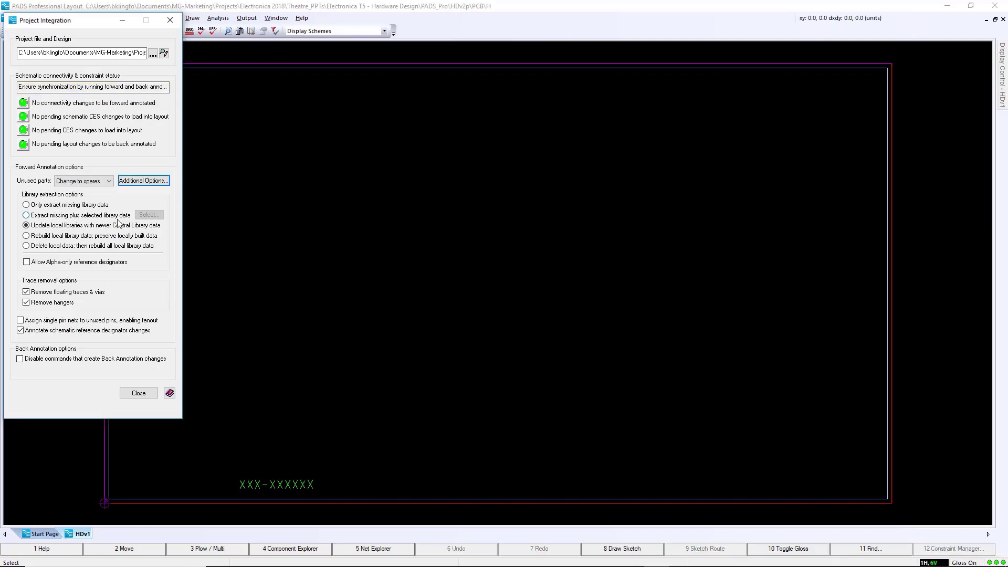
{"action": "left_click", "coordinate": [137, 393]}
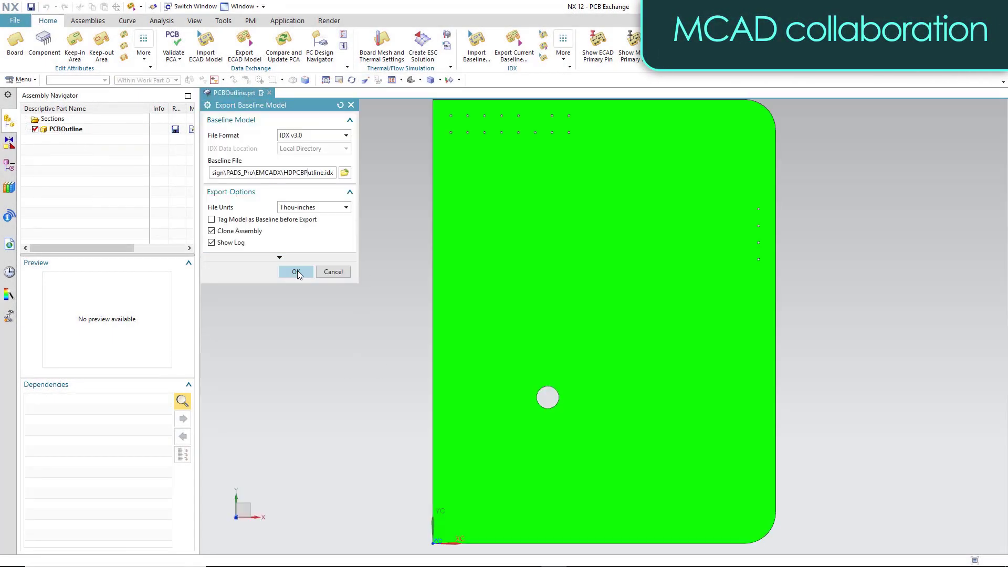
Export the board outline from NX as IDX v3.0 baseline HDPCBPutline.idx in thou-inches and apply it to the PADS layout with MCAD Collaborator
{"action": "left_click", "coordinate": [295, 270]}
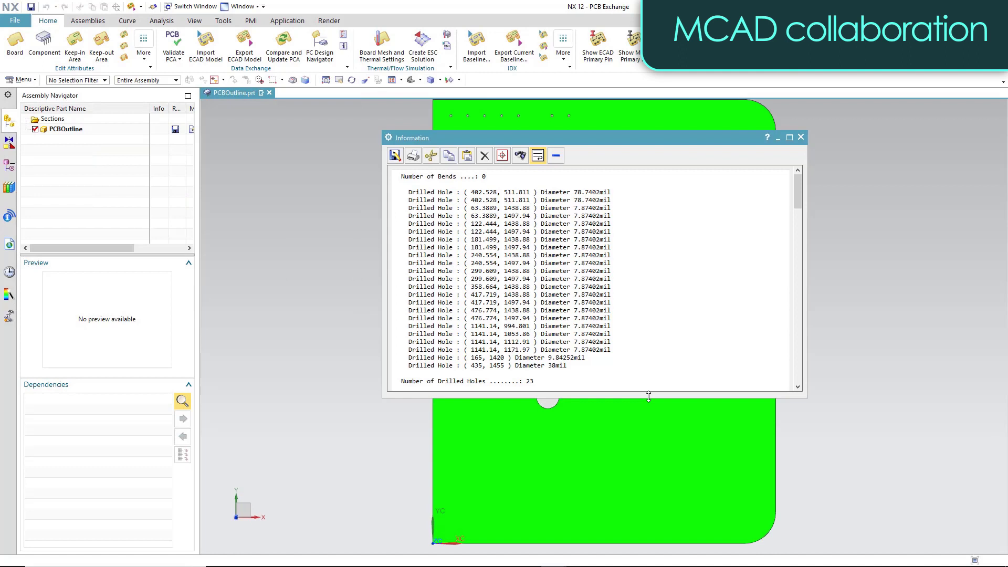
{"action": "left_click", "coordinate": [801, 139]}
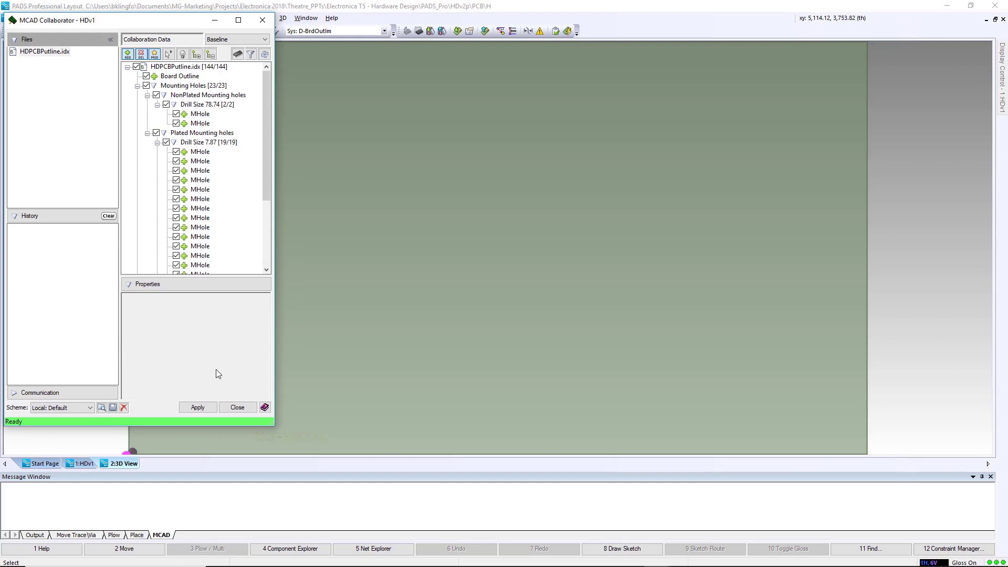
{"action": "left_click", "coordinate": [198, 408]}
{"action": "left_click", "coordinate": [235, 407]}
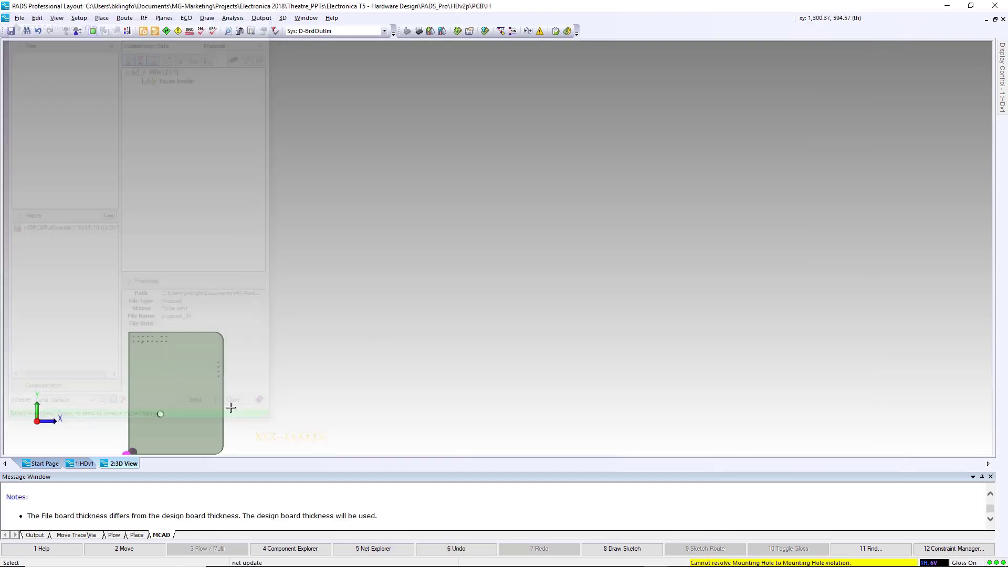
Open Component Explorer in the board layout and examine the parts in the BatteryProtection, Controller and MotorDrive groups
{"action": "left_click", "coordinate": [92, 31]}
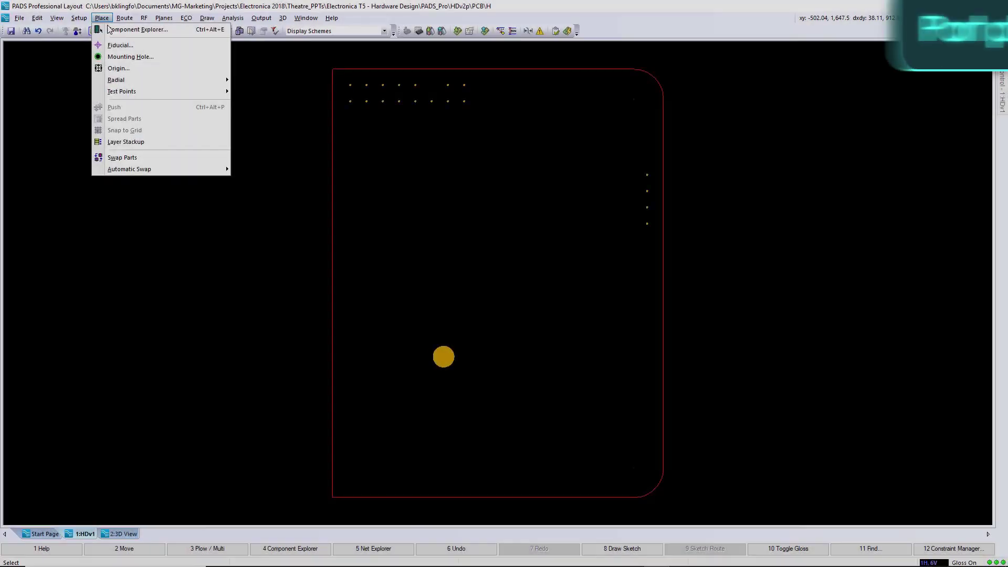
{"action": "left_click", "coordinate": [137, 43]}
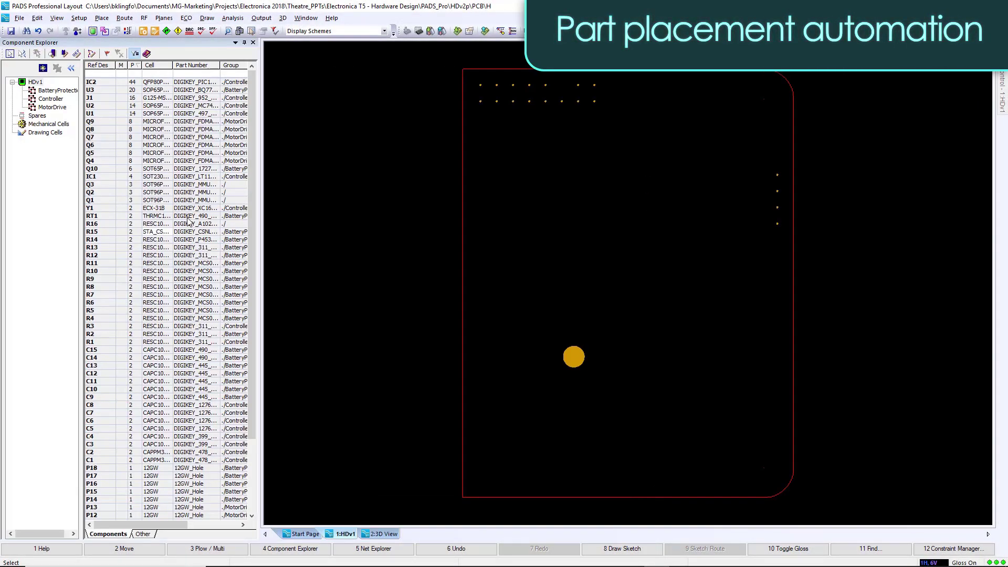
{"action": "left_click_drag", "start_coordinate": [82, 130], "coordinate": [105, 132]}
{"action": "left_click", "coordinate": [56, 93]}
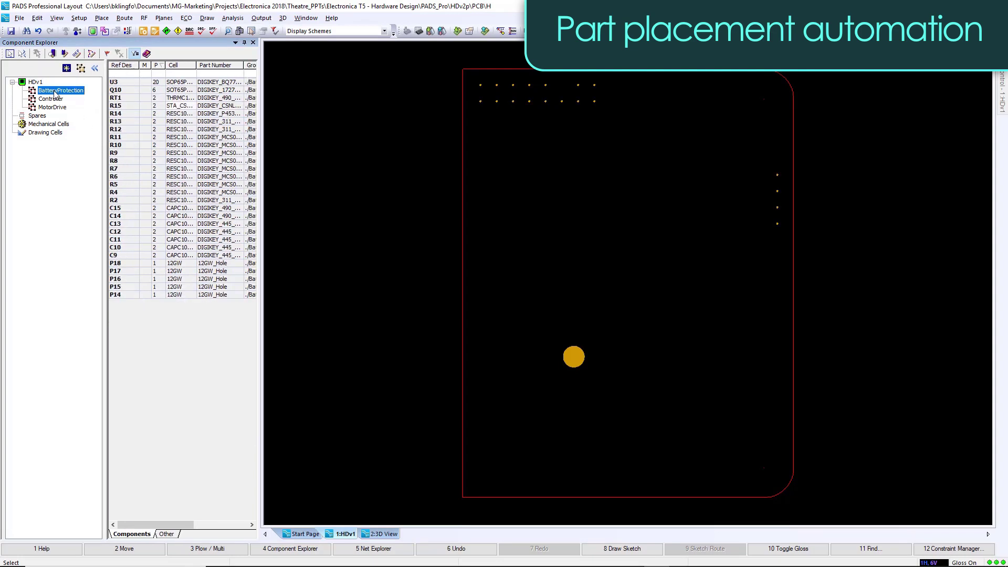
{"action": "left_click", "coordinate": [55, 100]}
{"action": "left_click", "coordinate": [55, 108]}
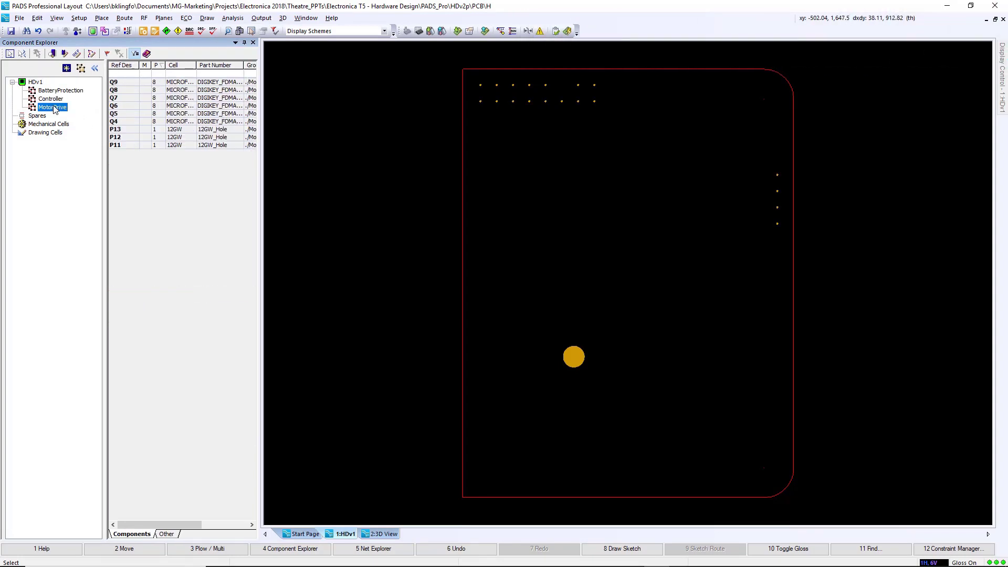
Place the MotorDrive, Controller and BatteryProtection planning groups on the board and shift MotorDrive up toward the board's left edge
{"action": "left_click_drag", "start_coordinate": [53, 111], "coordinate": [522, 282]}
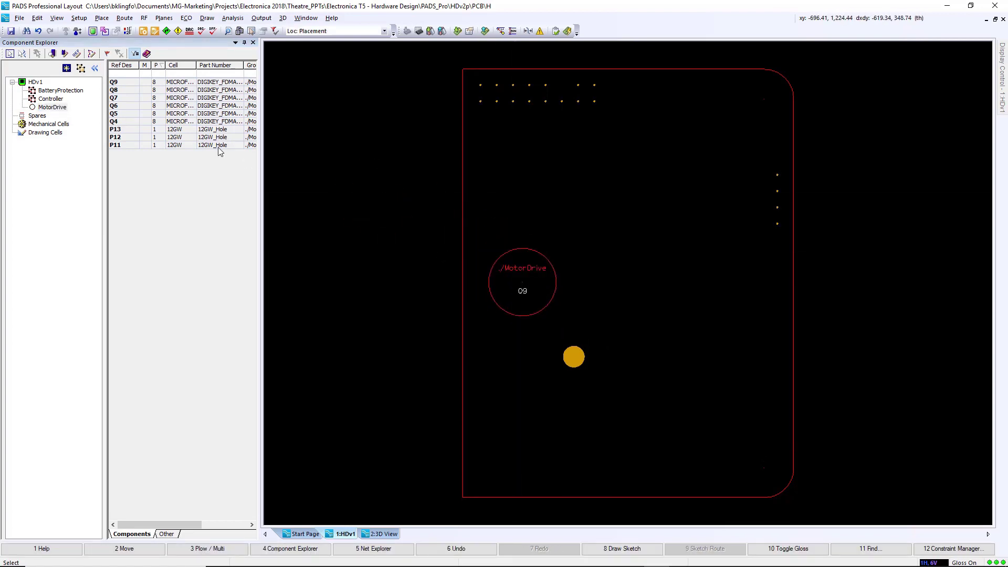
{"action": "left_click_drag", "start_coordinate": [51, 99], "coordinate": [655, 350]}
{"action": "left_click_drag", "start_coordinate": [60, 90], "coordinate": [690, 140]}
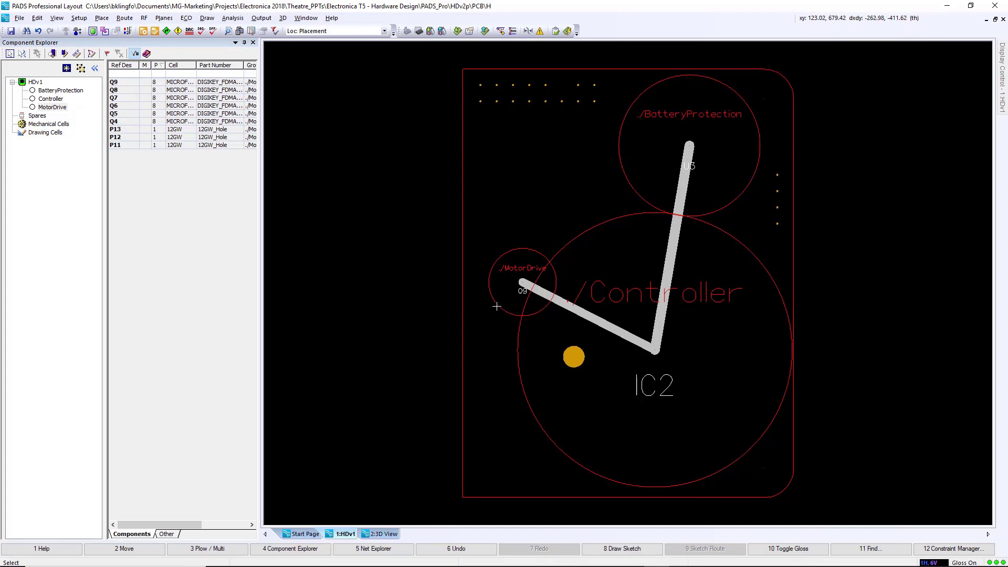
{"action": "left_click_drag", "start_coordinate": [497, 307], "coordinate": [483, 276]}
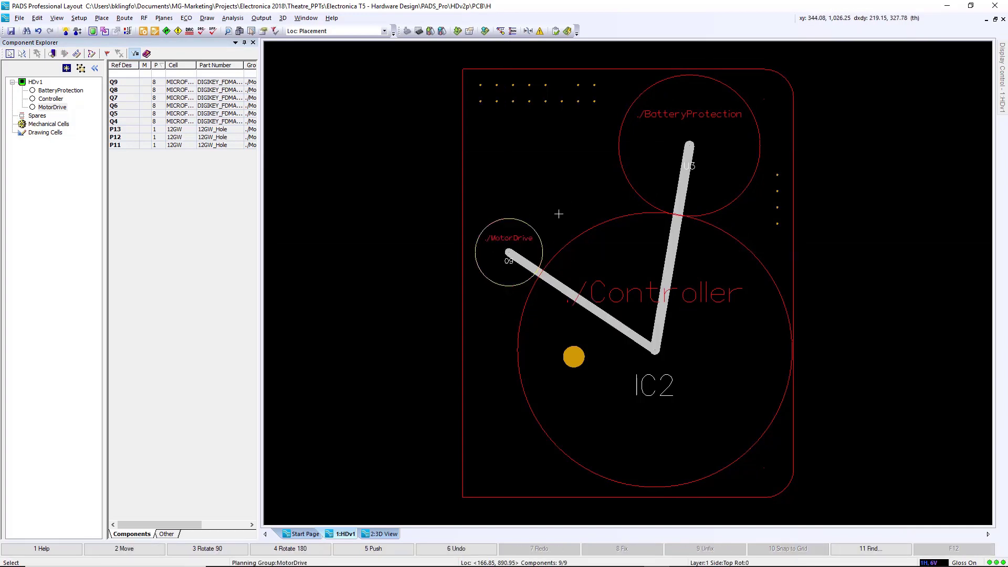
Arrange the parts of the BatteryProtection planning group by one level
{"action": "right_click", "coordinate": [620, 164]}
{"action": "mouse_move", "coordinate": [654, 336]}
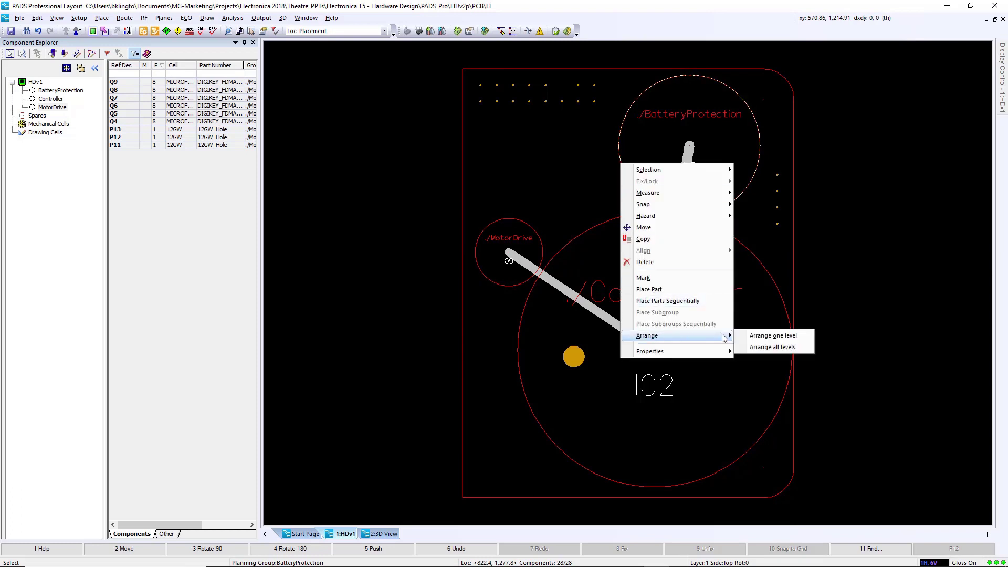
{"action": "left_click", "coordinate": [772, 337]}
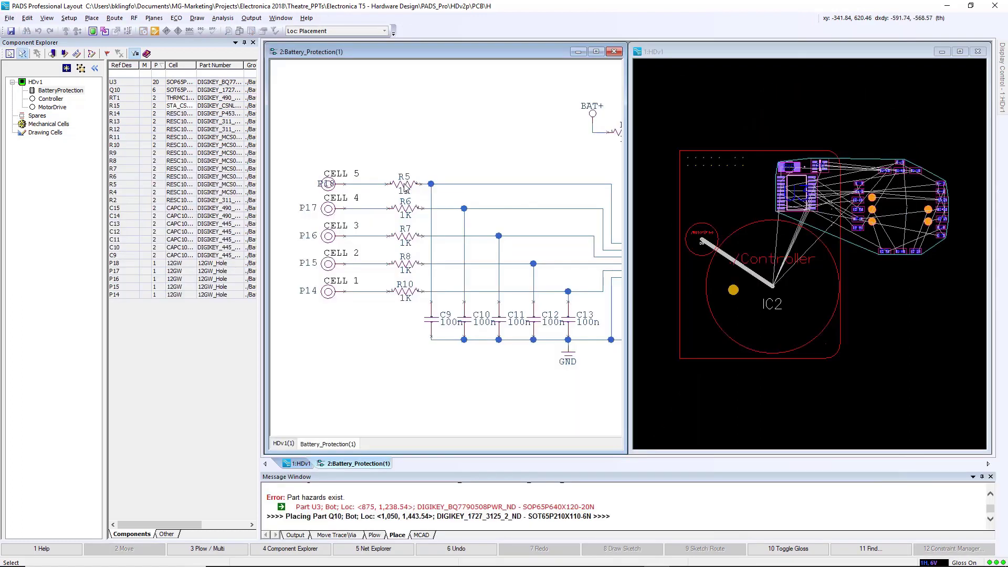
Select R5 and C9 through the Battery_Protection schematic and move them together to the left of U3 on the board
{"action": "left_click", "coordinate": [447, 318], "text": "ctrl"}
{"action": "right_click", "coordinate": [780, 163]}
{"action": "left_click", "coordinate": [800, 227]}
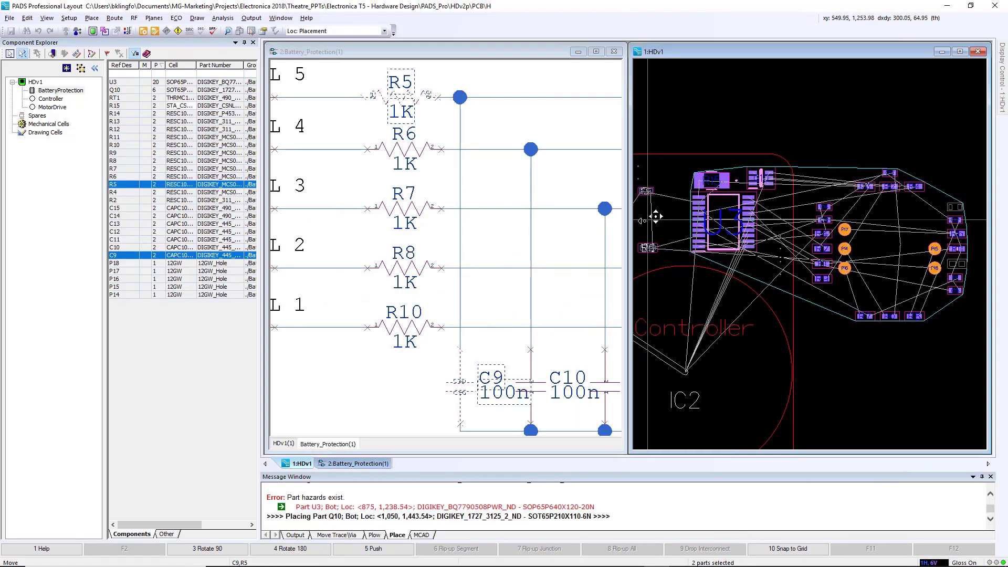
{"action": "left_click", "coordinate": [698, 213]}
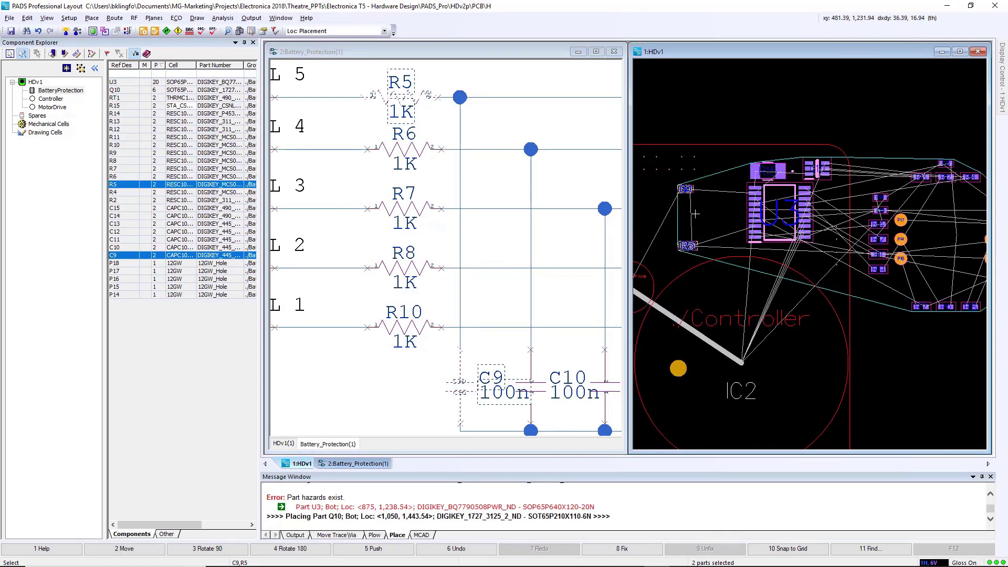
Position R5 horizontally at the outline's left tip and align C9 directly beside it, facing U3
{"action": "scroll", "coordinate": [697, 213], "scroll_direction": "up", "scroll_amount": 2}
{"action": "left_click", "coordinate": [723, 283]}
{"action": "left_click", "coordinate": [660, 167]}
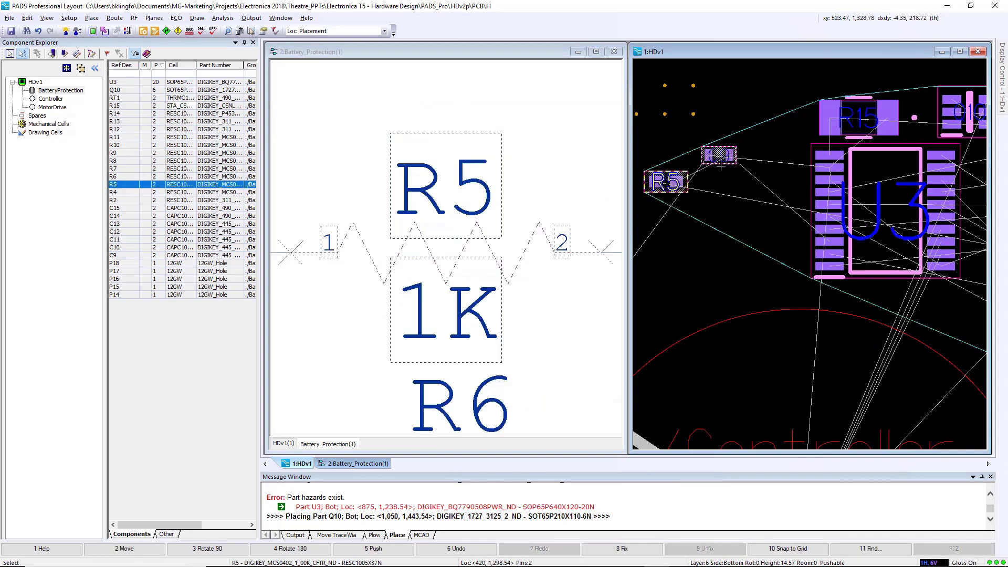
{"action": "left_click", "coordinate": [722, 160]}
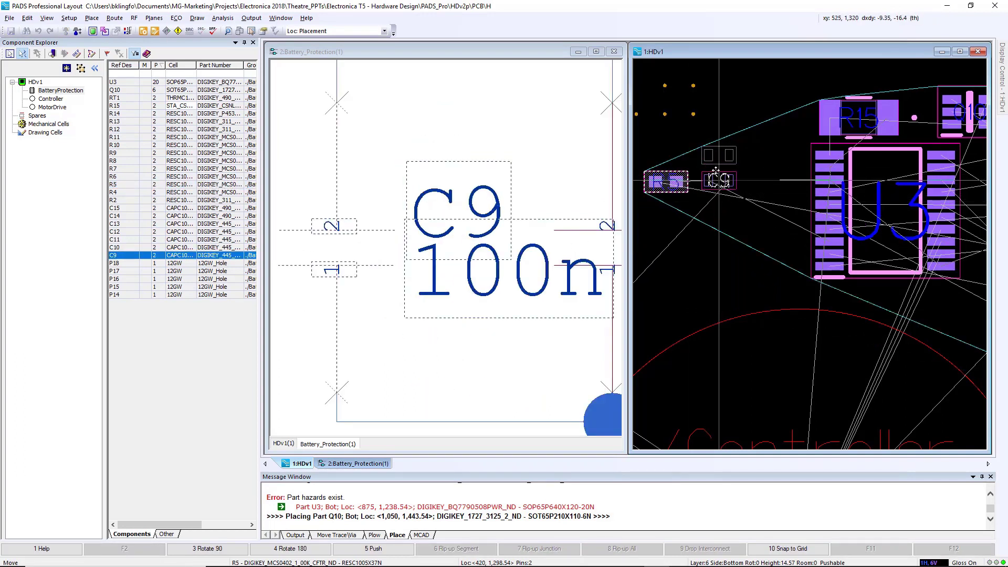
{"action": "left_click", "coordinate": [719, 191]}
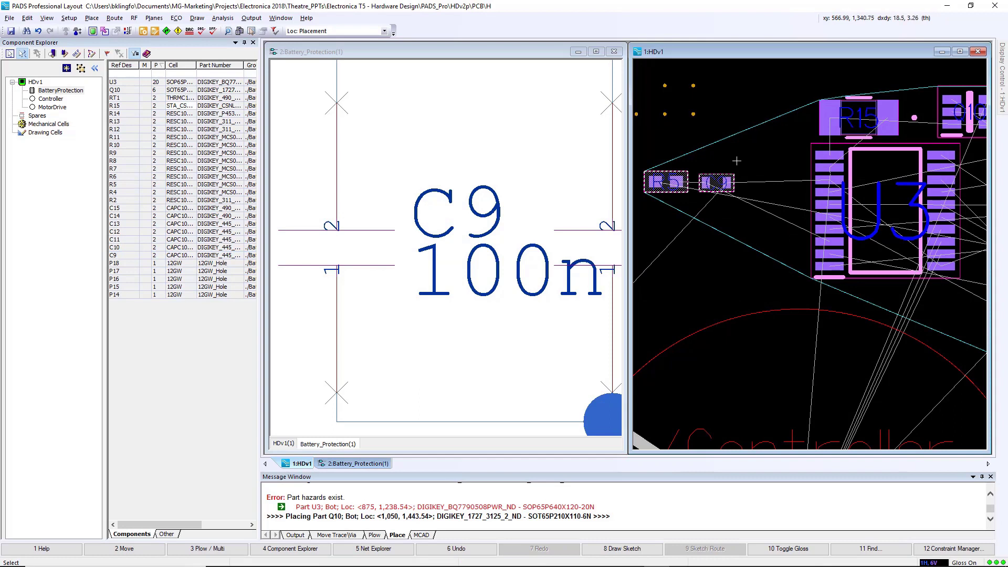
Copy the R5 and C9 arrangement and paste it for the R6/C10, R7/C11, R8/C12 and R10 pairs in a stacked column beside U3
{"action": "left_click_drag", "start_coordinate": [736, 160], "coordinate": [662, 199]}
{"action": "right_click", "coordinate": [708, 191]}
{"action": "left_click", "coordinate": [735, 267]}
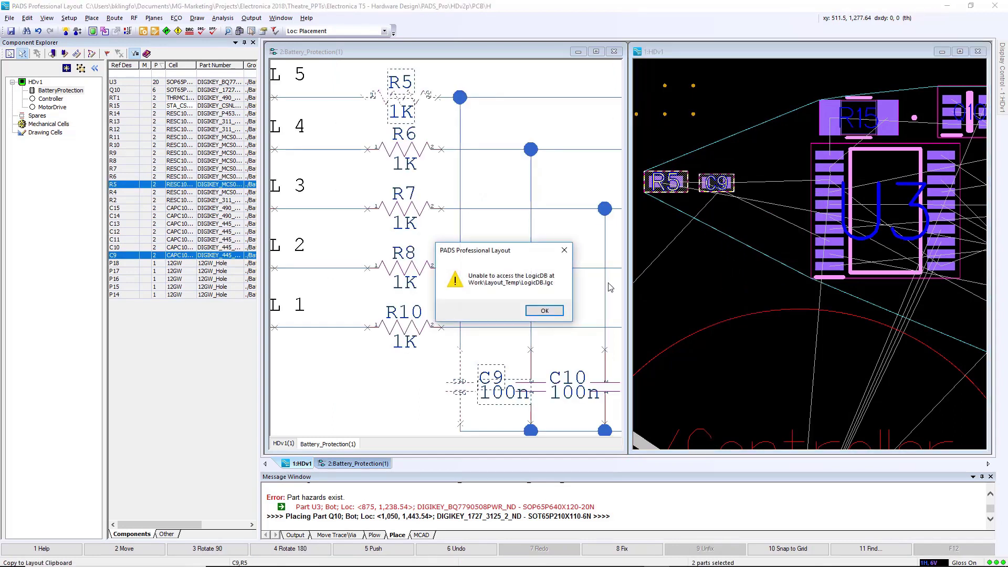
{"action": "left_click", "coordinate": [544, 310]}
{"action": "left_click", "coordinate": [689, 211]}
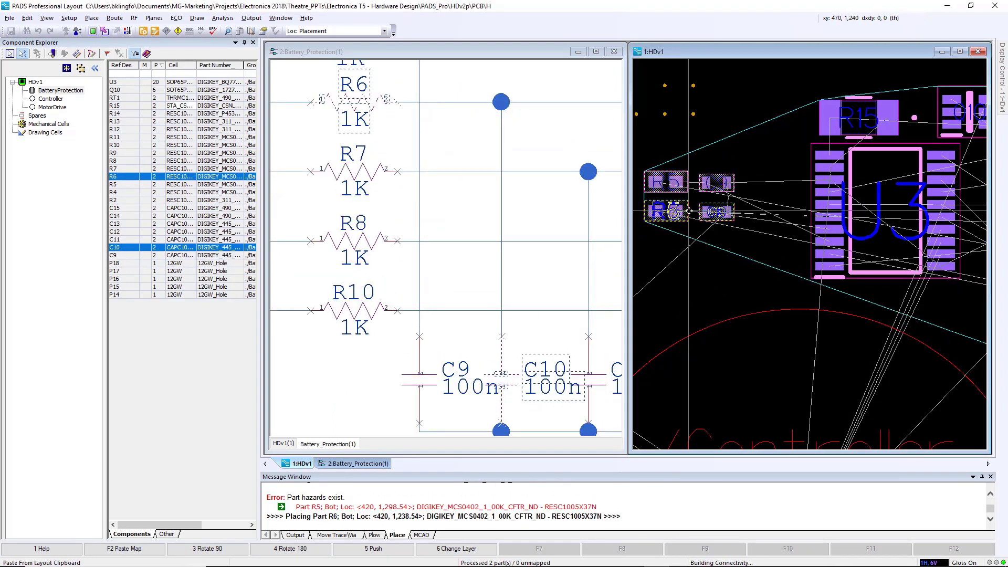
{"action": "left_click", "coordinate": [690, 211]}
{"action": "left_click", "coordinate": [690, 239]}
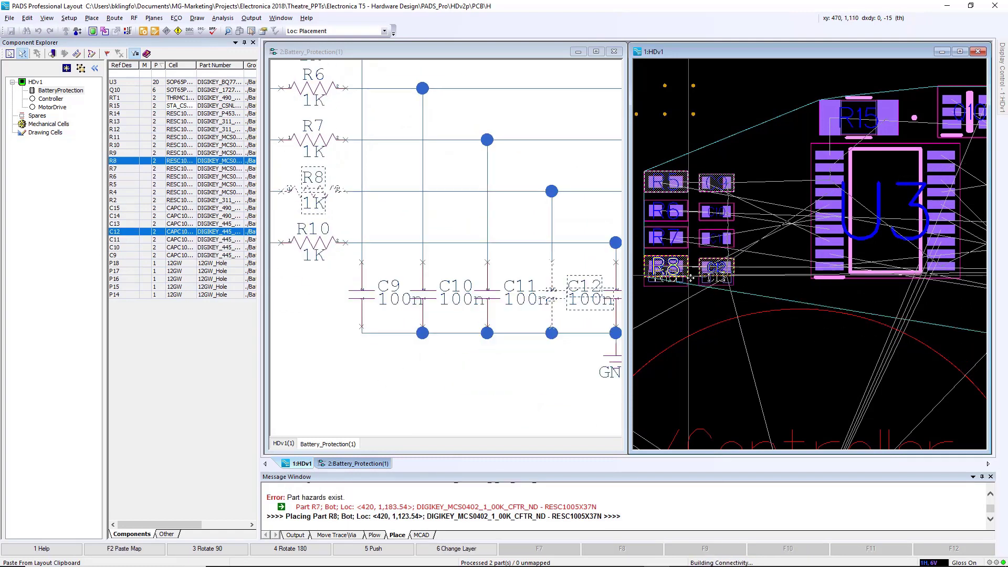
{"action": "left_click", "coordinate": [690, 278]}
{"action": "key", "text": "F2"}
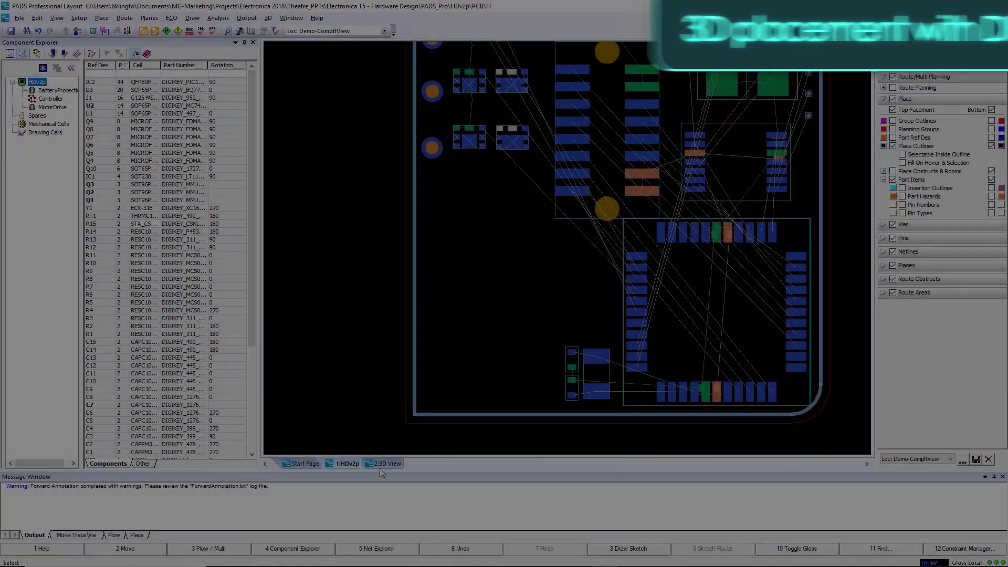
Open the 3D clearances for the HDv2p board and start a new rule from Mechanical objects
{"action": "left_click", "coordinate": [382, 465]}
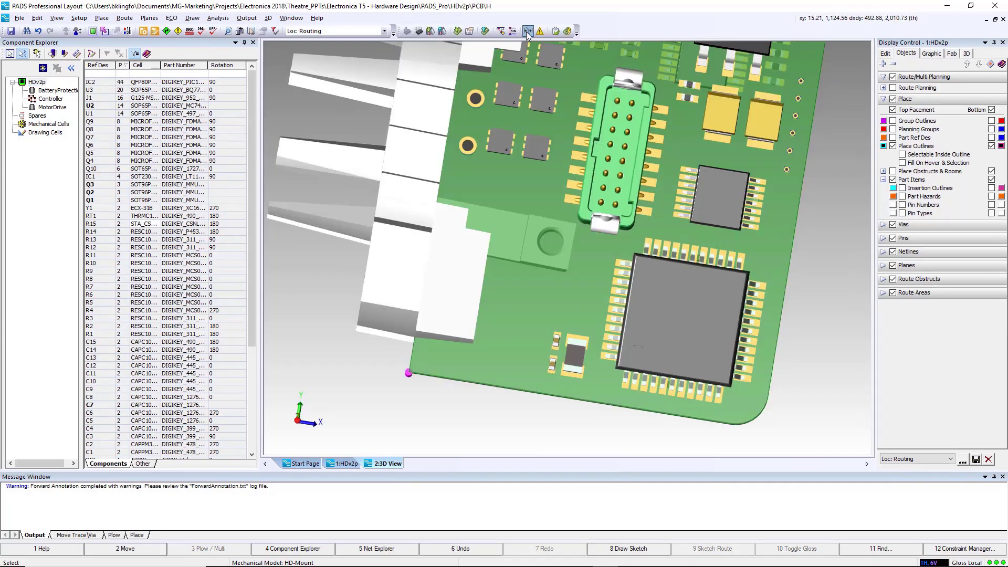
{"action": "left_click", "coordinate": [528, 30]}
{"action": "left_click", "coordinate": [513, 83]}
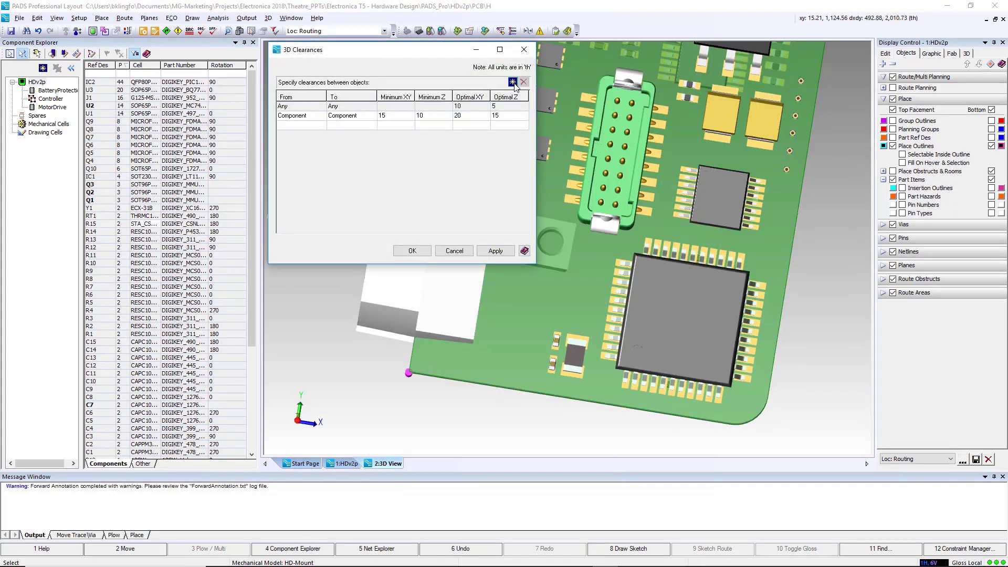
{"action": "left_click", "coordinate": [325, 126]}
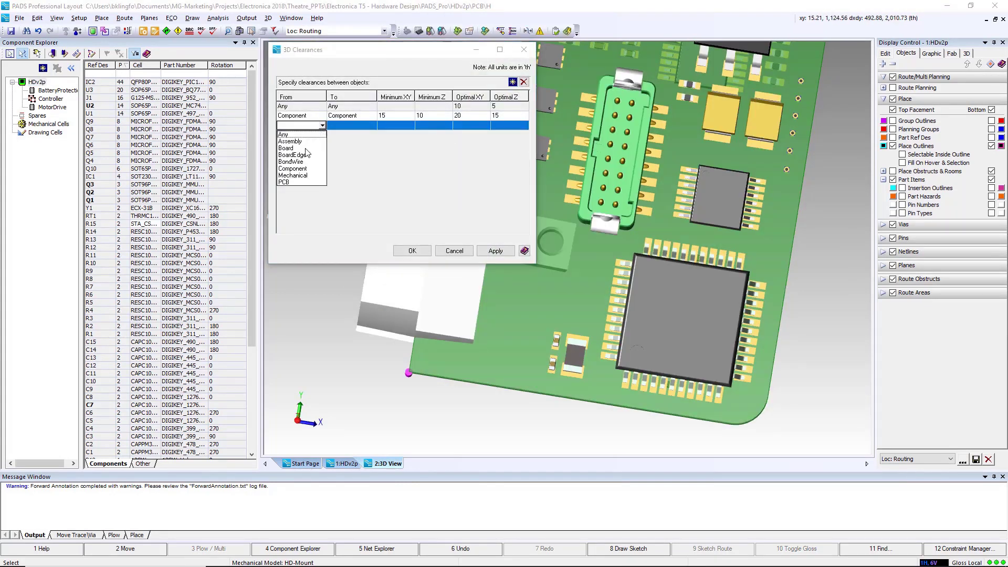
{"action": "left_click", "coordinate": [292, 175]}
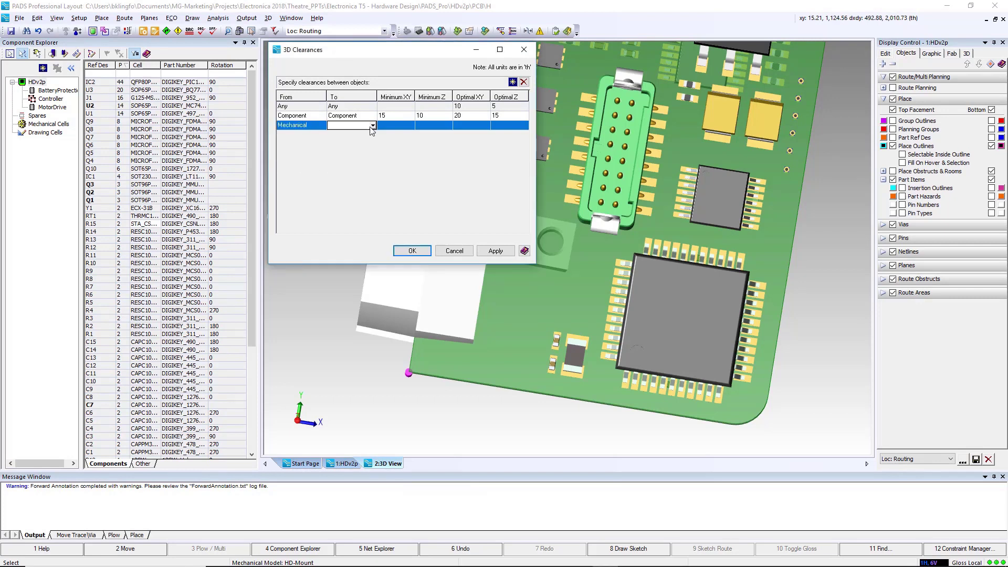
{"action": "key", "text": "Return"}
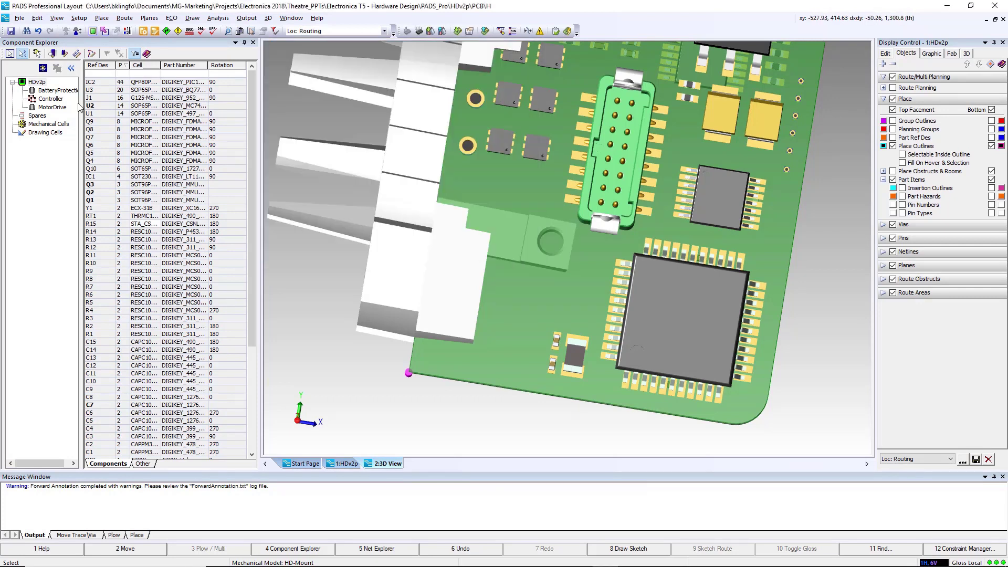
Place U2 from the Controller group in the 3D view, near the board's lower-left corner beside the mechanical mount
{"action": "left_click_drag", "start_coordinate": [91, 106], "coordinate": [350, 219]}
{"action": "mouse_move", "coordinate": [512, 307]}
{"action": "left_mouse_down"}
{"action": "mouse_move", "coordinate": [502, 377]}
{"action": "mouse_move", "coordinate": [506, 320]}
{"action": "left_mouse_up"}
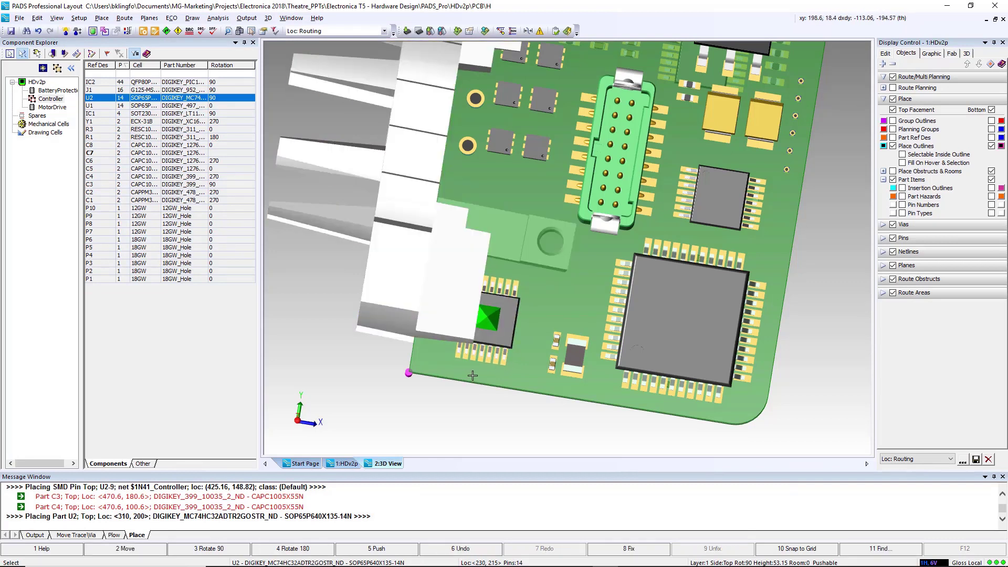
{"action": "middle_click_drag", "start_coordinate": [488, 370], "coordinate": [496, 281]}
{"action": "left_click", "coordinate": [464, 232]}
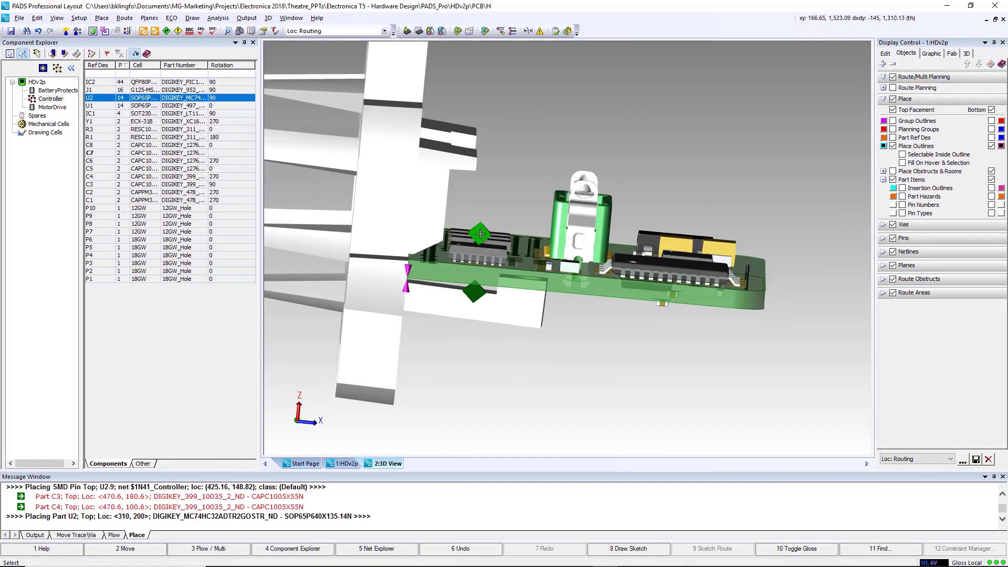
{"action": "left_click", "coordinate": [478, 242]}
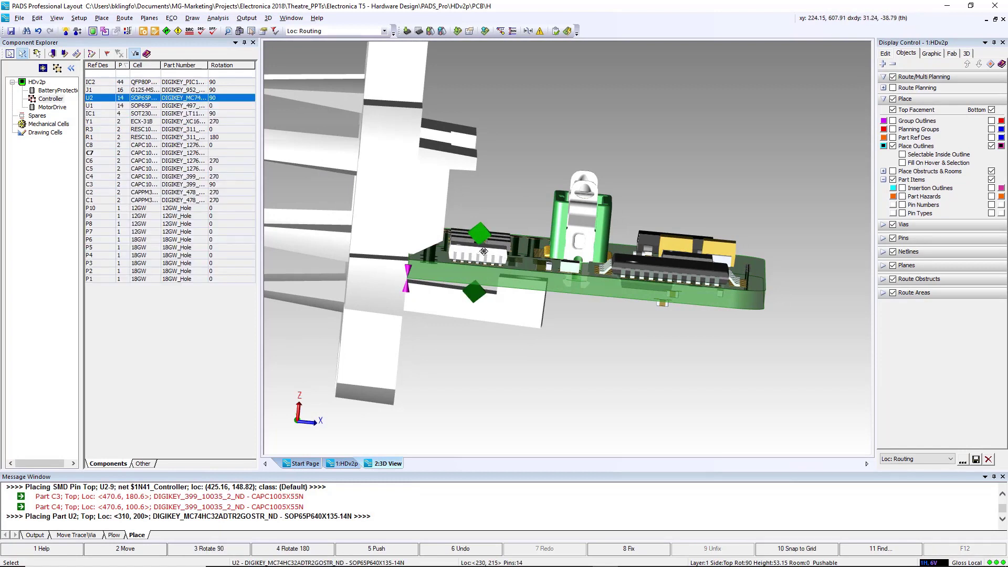
{"action": "mouse_move", "coordinate": [483, 251]}
{"action": "left_mouse_down"}
{"action": "mouse_move", "coordinate": [475, 251]}
{"action": "mouse_move", "coordinate": [484, 251]}
{"action": "left_mouse_up"}
Place C7 just above U2's top-left pin and rotate it 90 degrees so it stands vertically
{"action": "left_click", "coordinate": [103, 154]}
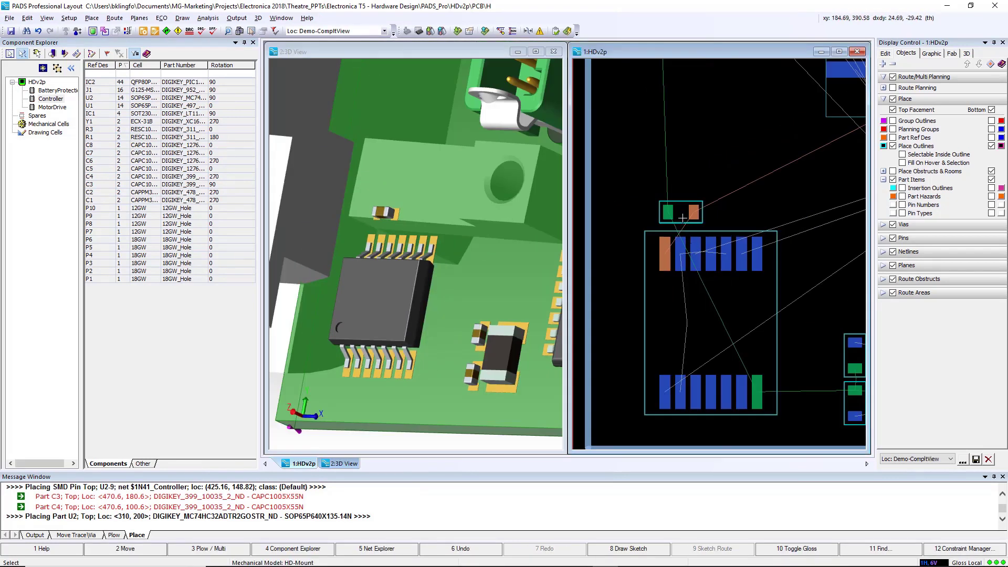
{"action": "left_click", "coordinate": [682, 217]}
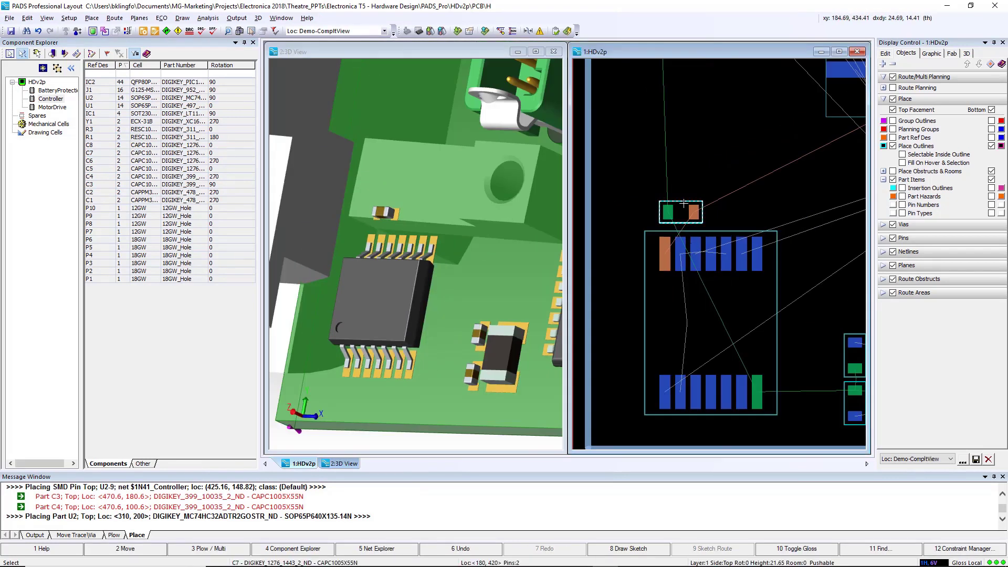
{"action": "key", "text": "F3"}
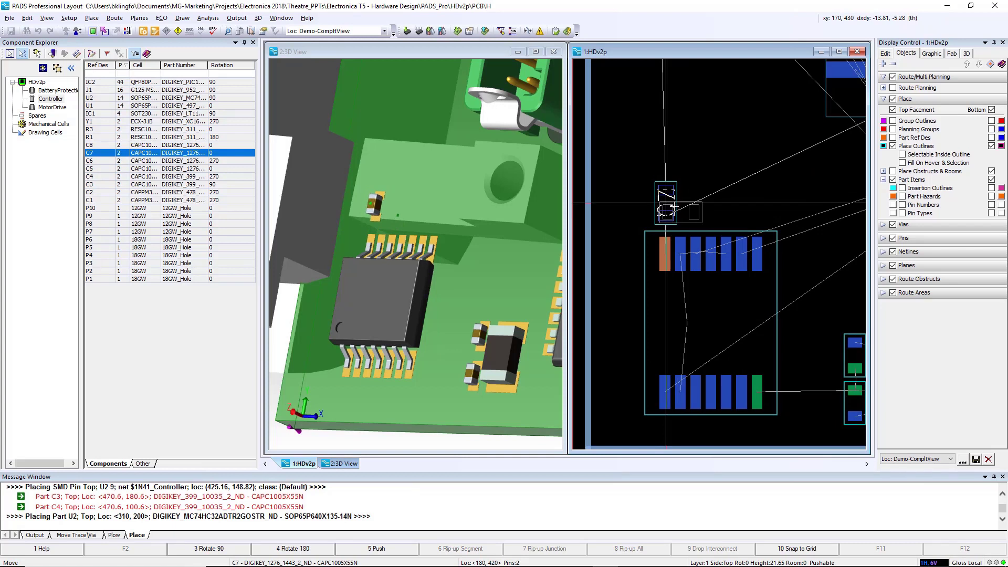
{"action": "left_click", "coordinate": [666, 202]}
{"action": "left_click", "coordinate": [456, 332]}
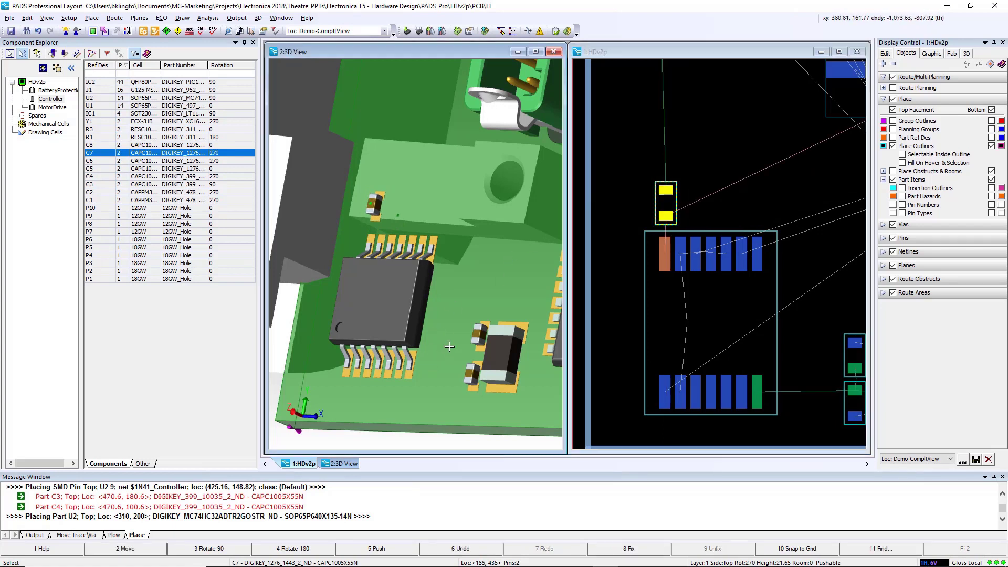
{"action": "middle_click_drag", "start_coordinate": [460, 329], "coordinate": [436, 356]}
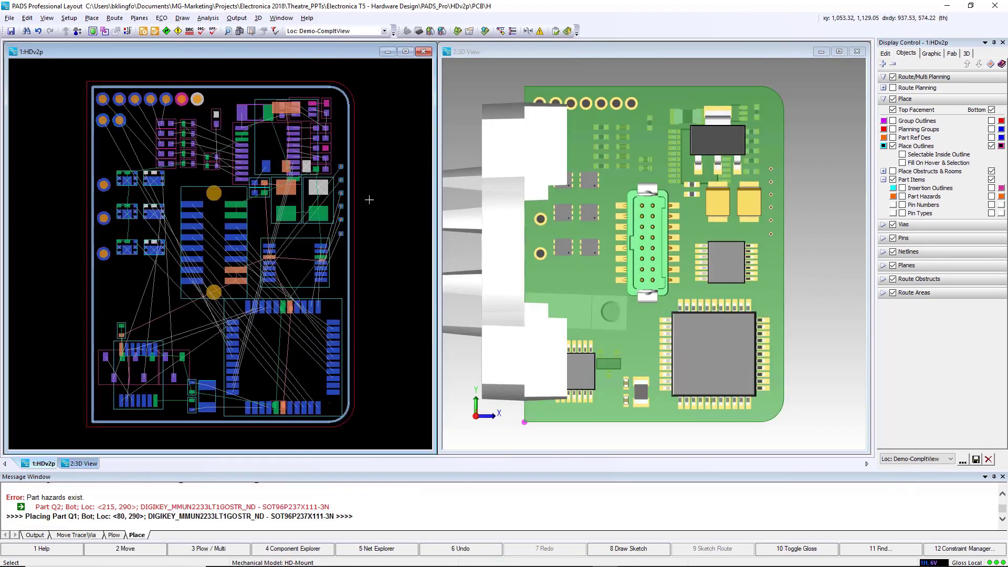
Select P11 to P13 and Q4 to Q9 together and move them down and slightly left on the board, clear of the mount
{"action": "scroll", "coordinate": [570, 223], "scroll_direction": "up", "scroll_amount": 3}
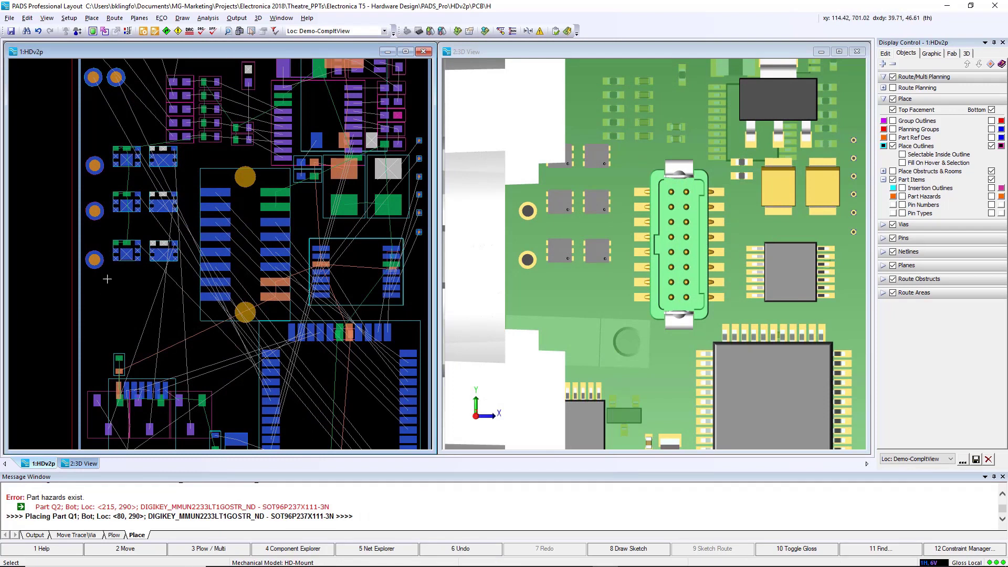
{"action": "left_click_drag", "start_coordinate": [98, 293], "coordinate": [177, 158]}
{"action": "right_click", "coordinate": [170, 160]}
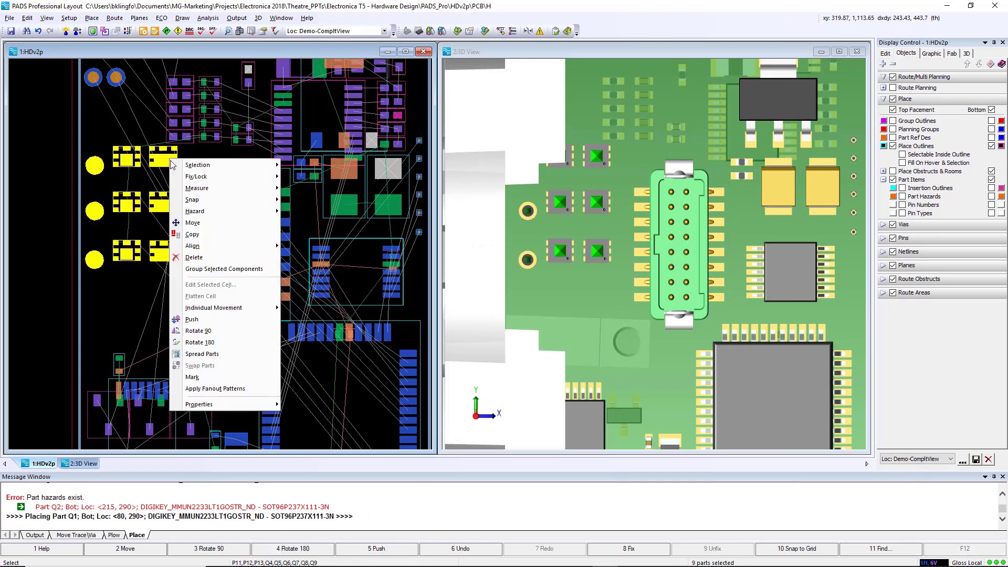
{"action": "left_click", "coordinate": [192, 223]}
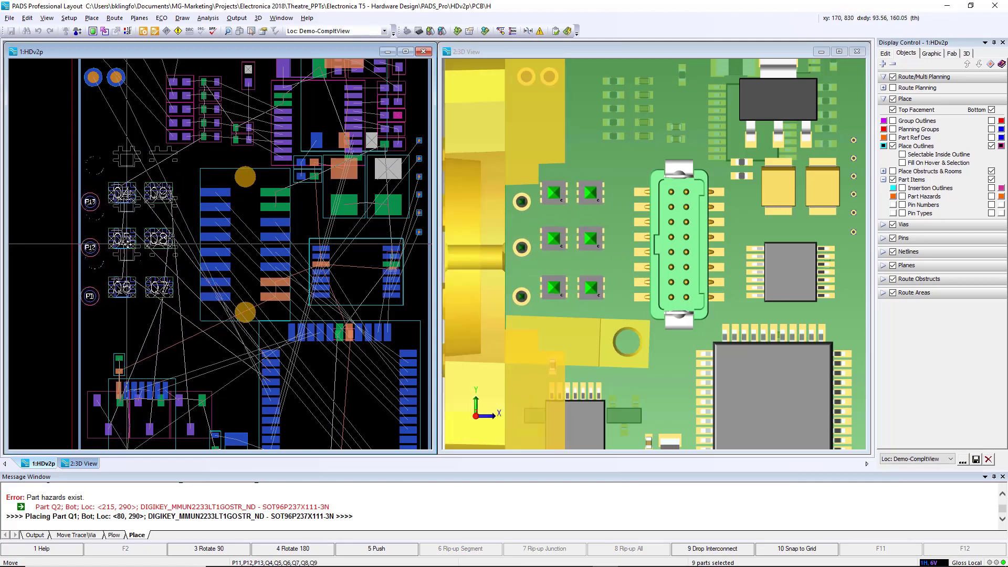
{"action": "left_click", "coordinate": [126, 245]}
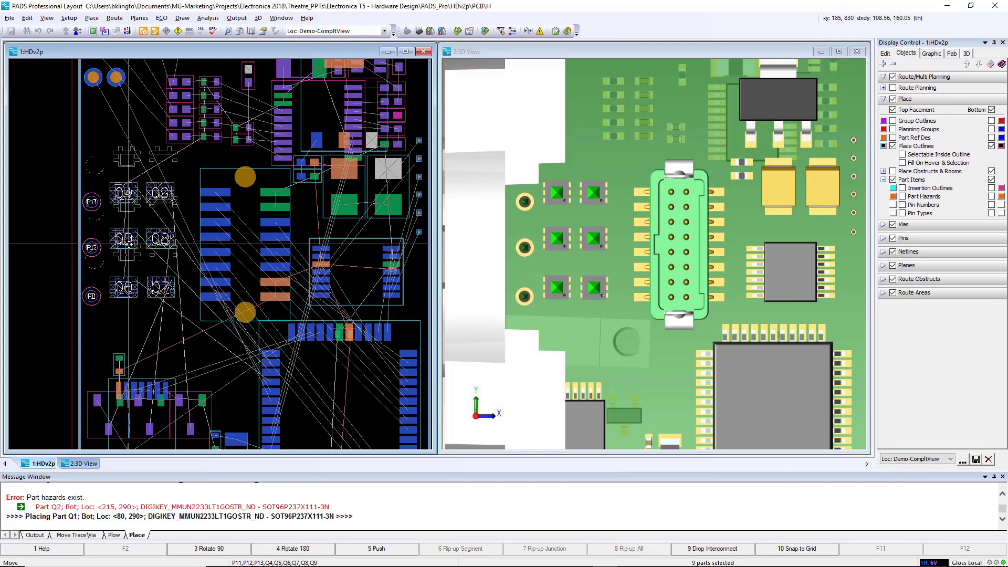
{"action": "left_click", "coordinate": [135, 319]}
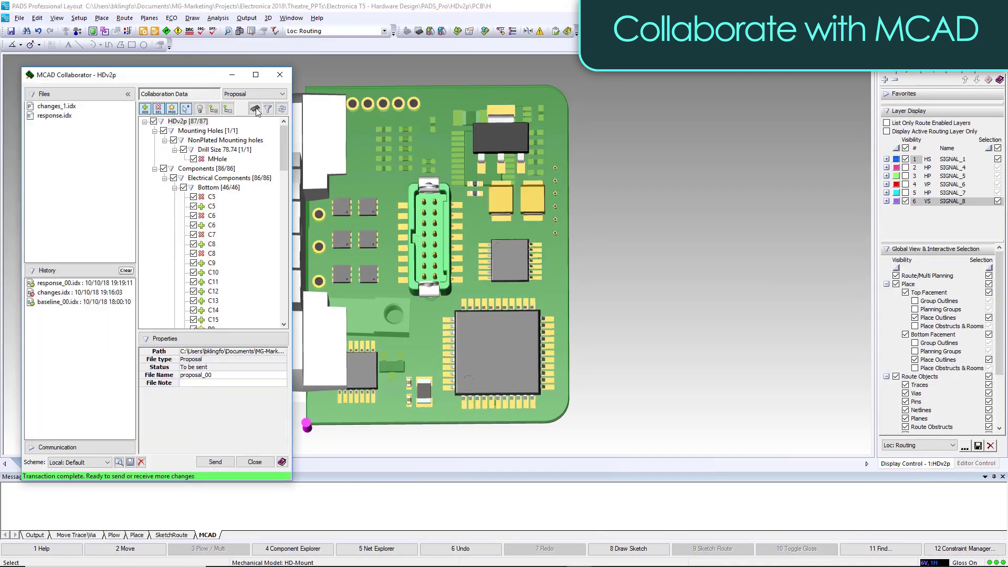
Export the component models for NX and send the proposal_00 changes through MCAD Collaborator
{"action": "left_click", "coordinate": [255, 108]}
{"action": "left_click", "coordinate": [545, 326]}
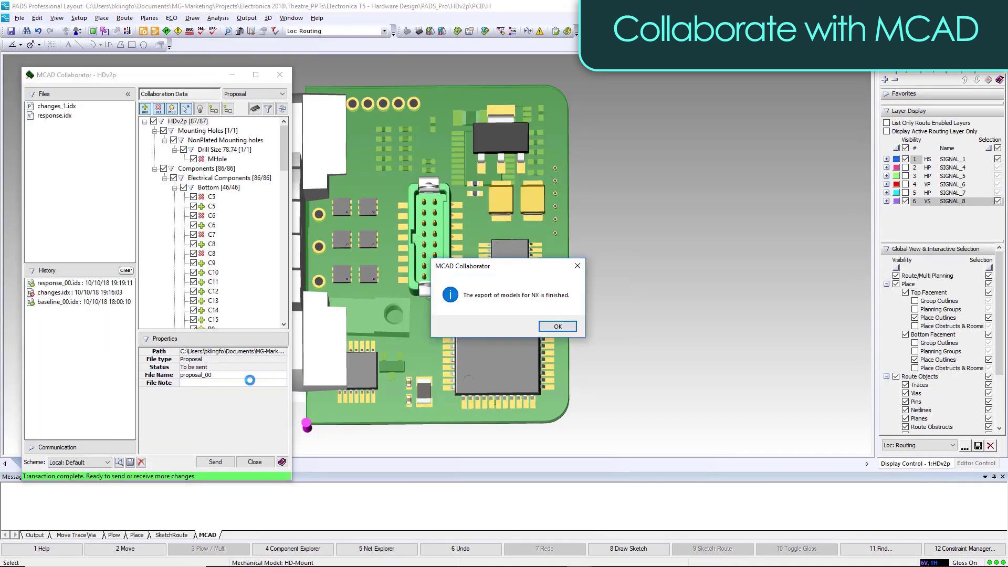
{"action": "key", "text": "Return"}
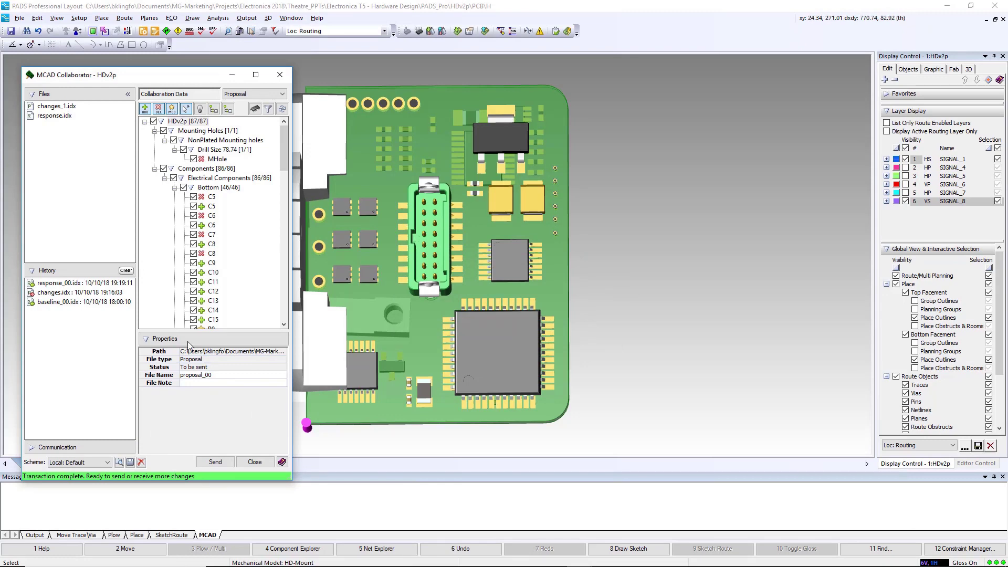
{"action": "left_click", "coordinate": [215, 462]}
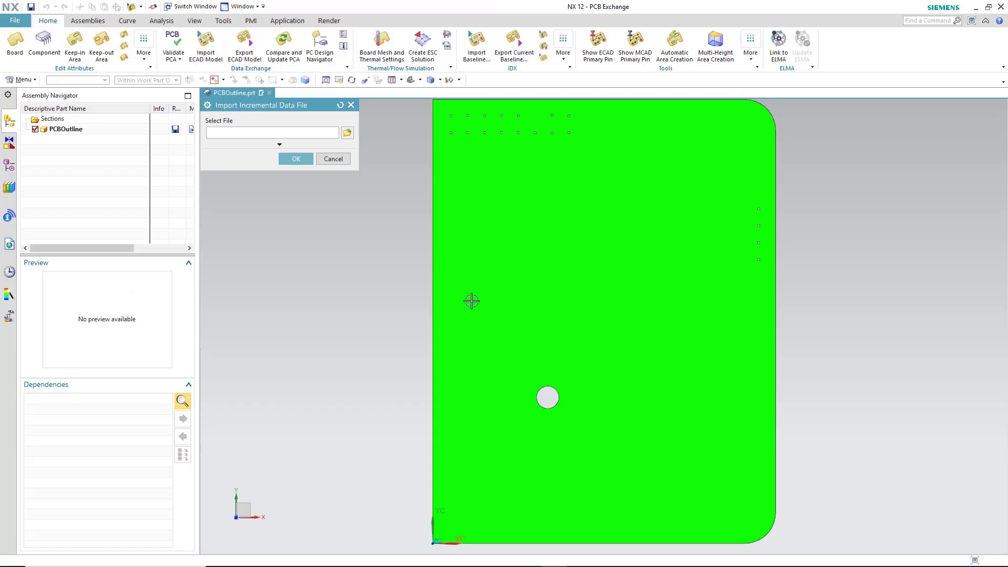
In NX, import the incremental data file proposal_00.idx into PCBOutline to list its changes
{"action": "left_click", "coordinate": [347, 133]}
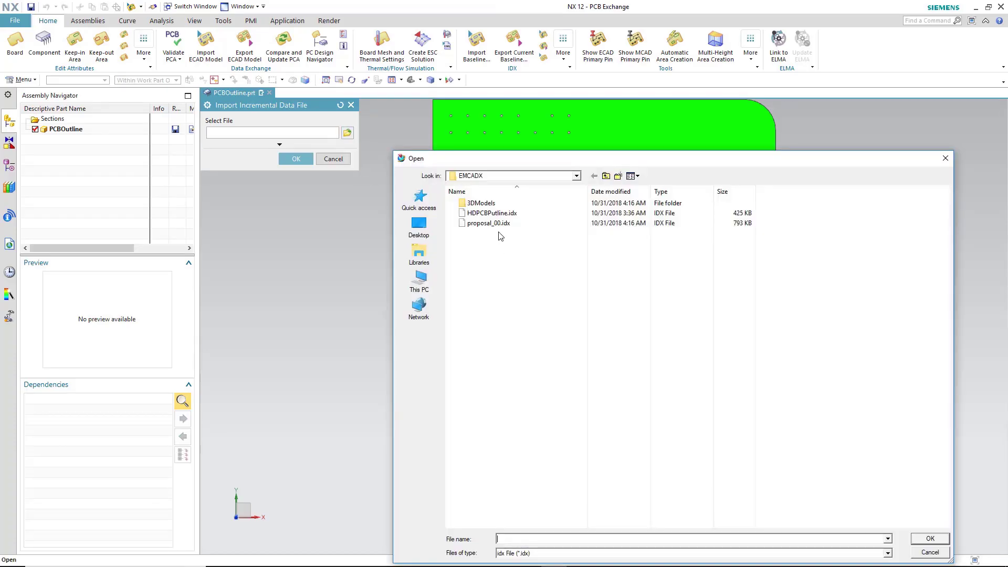
{"action": "left_click", "coordinate": [489, 223]}
{"action": "left_click", "coordinate": [932, 541]}
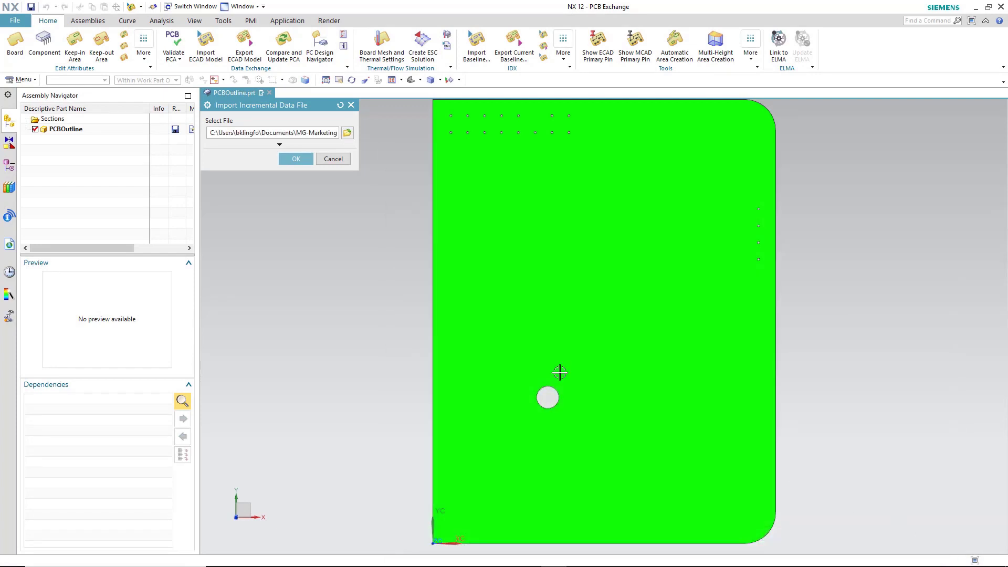
{"action": "left_click", "coordinate": [294, 159]}
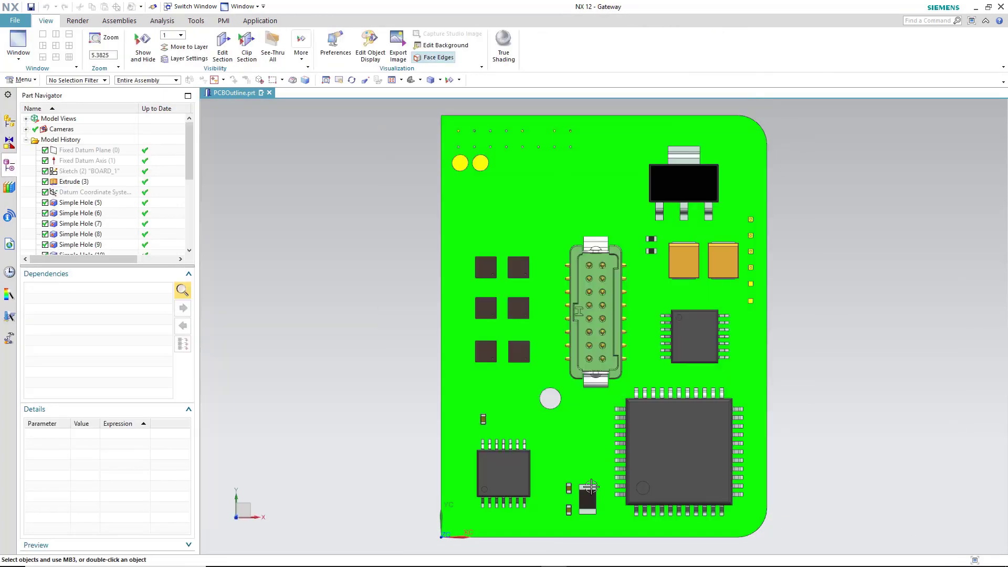
In the DrillMaster assembly, move connector J1 slightly along the YC axis toward the six small MOSFETs
{"action": "middle_click_drag", "start_coordinate": [394, 415], "coordinate": [379, 429]}
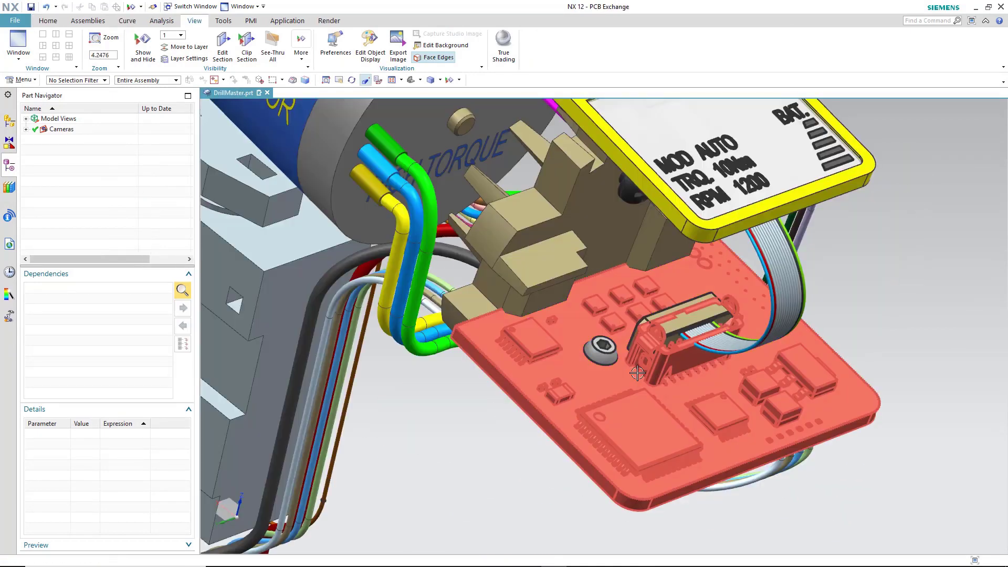
{"action": "mouse_move", "coordinate": [630, 420]}
{"action": "middle_mouse_down"}
{"action": "mouse_move", "coordinate": [640, 411]}
{"action": "mouse_move", "coordinate": [635, 423]}
{"action": "middle_mouse_up"}
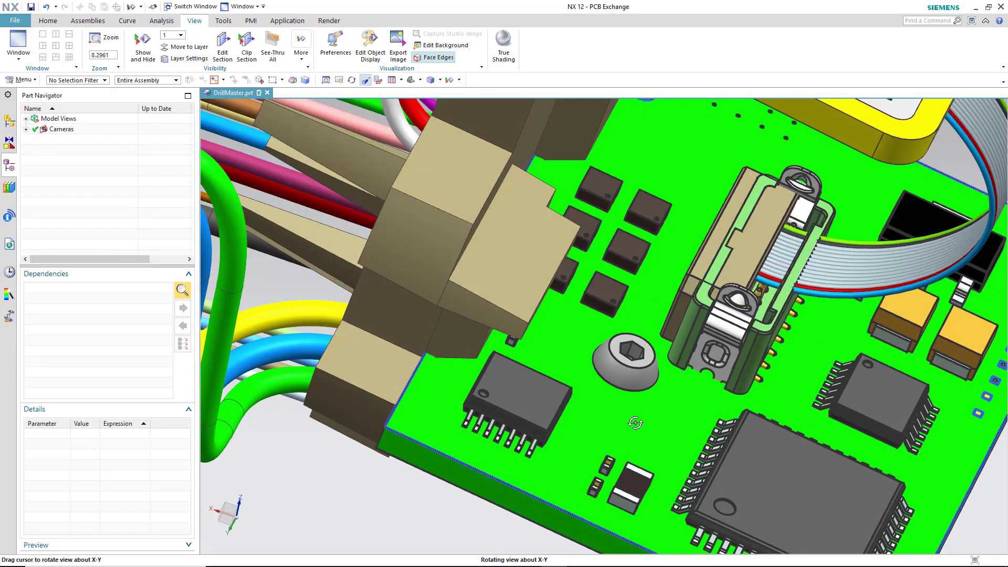
{"action": "left_click", "coordinate": [698, 326]}
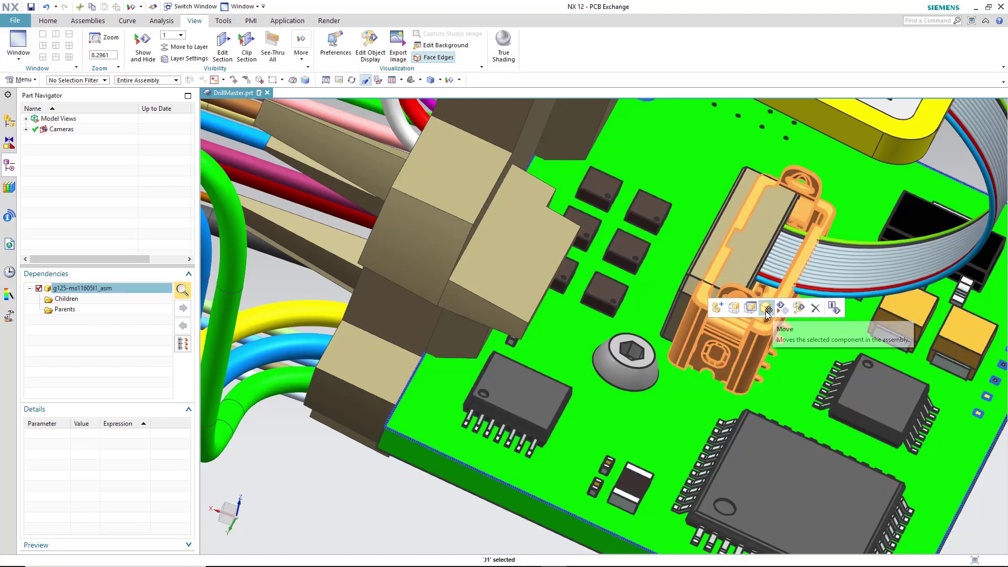
{"action": "left_click", "coordinate": [767, 308]}
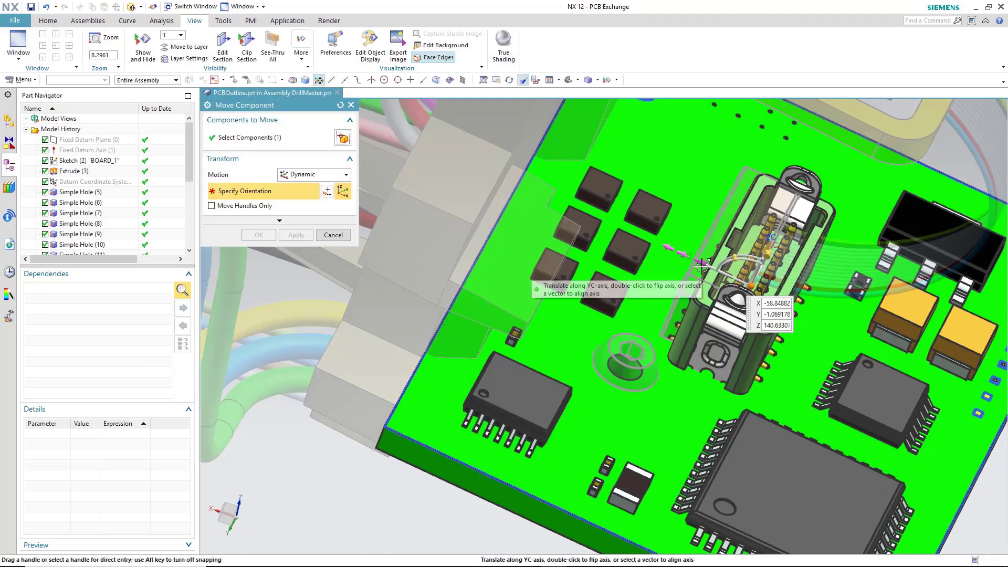
{"action": "left_click_drag", "start_coordinate": [704, 268], "coordinate": [688, 265]}
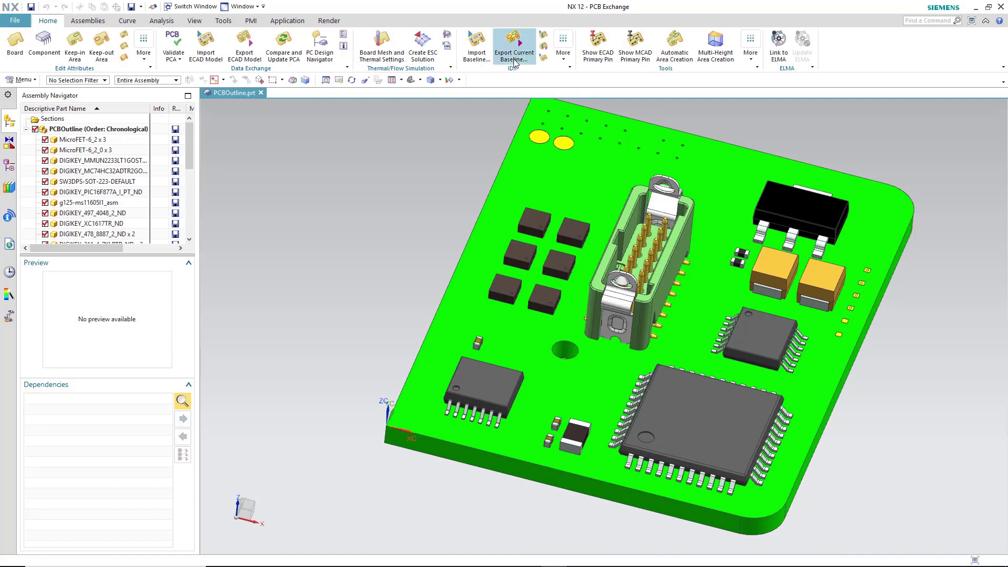
Export PCBOutline's incremental changes in IDX v3.0 format, with the action of the moved J1 set to Export
{"action": "left_click", "coordinate": [514, 58]}
{"action": "left_click", "coordinate": [178, 187]}
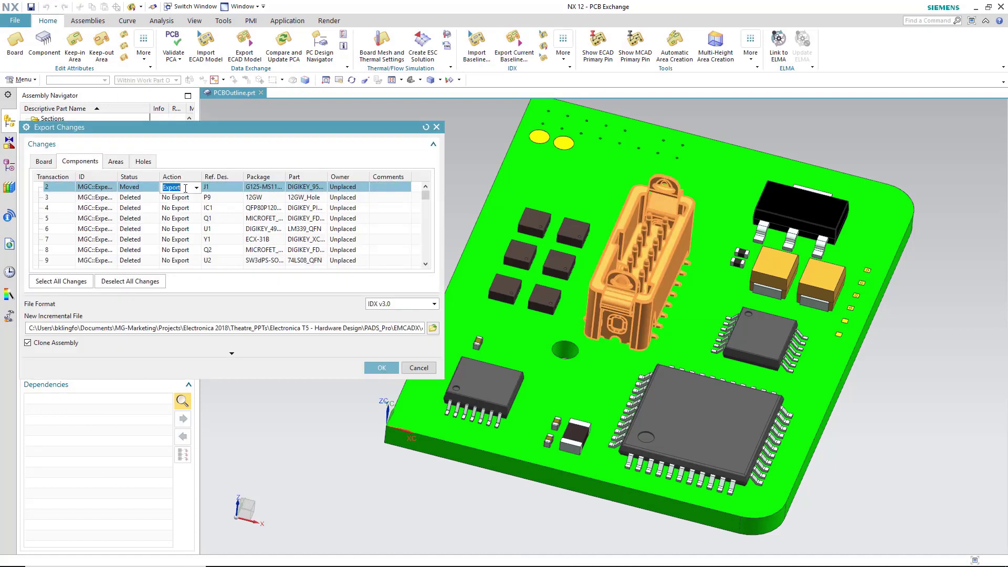
{"action": "left_click", "coordinate": [198, 188]}
{"action": "left_click", "coordinate": [180, 202]}
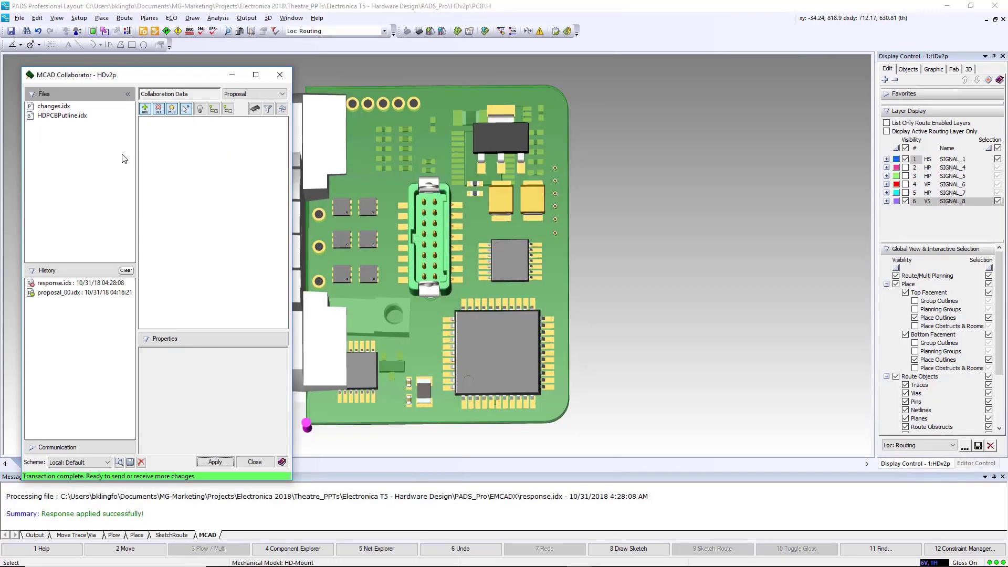
In PADS Professional Layout, apply the J1 proposal from changes.idx through MCAD Collaborator and close the collaborator
{"action": "left_click", "coordinate": [66, 108]}
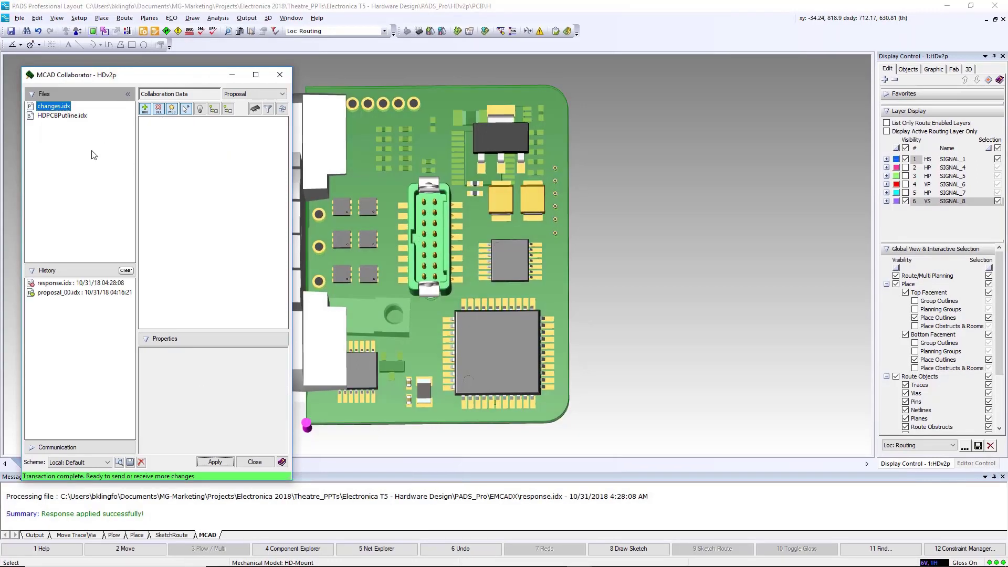
{"action": "left_click", "coordinate": [215, 463]}
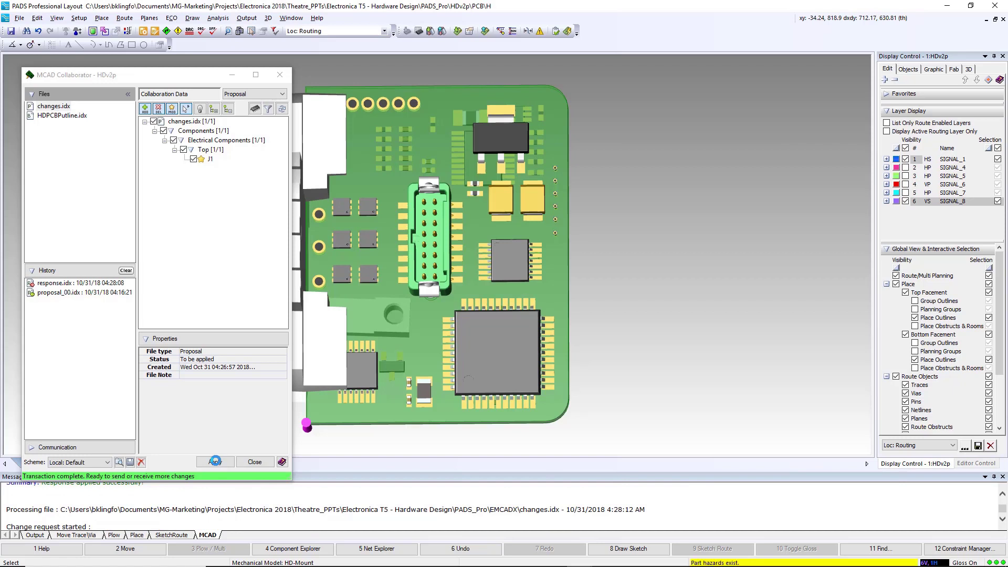
{"action": "left_click", "coordinate": [280, 75]}
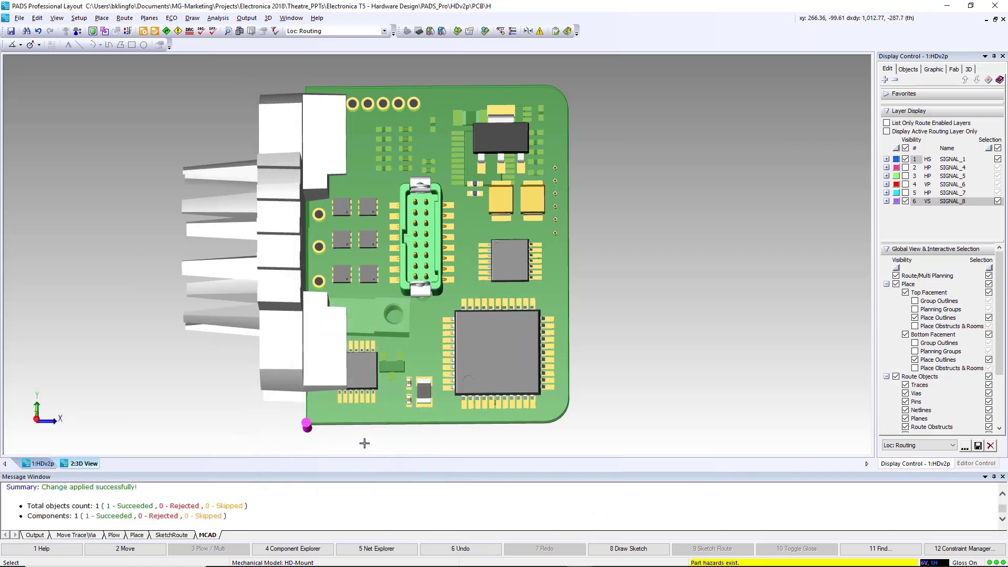
Fan out IC2's pins in 2D with alternate alignment, inside direction and one-trace spacing, and pull its two 5V vias closer to their pads
{"action": "left_click", "coordinate": [42, 463]}
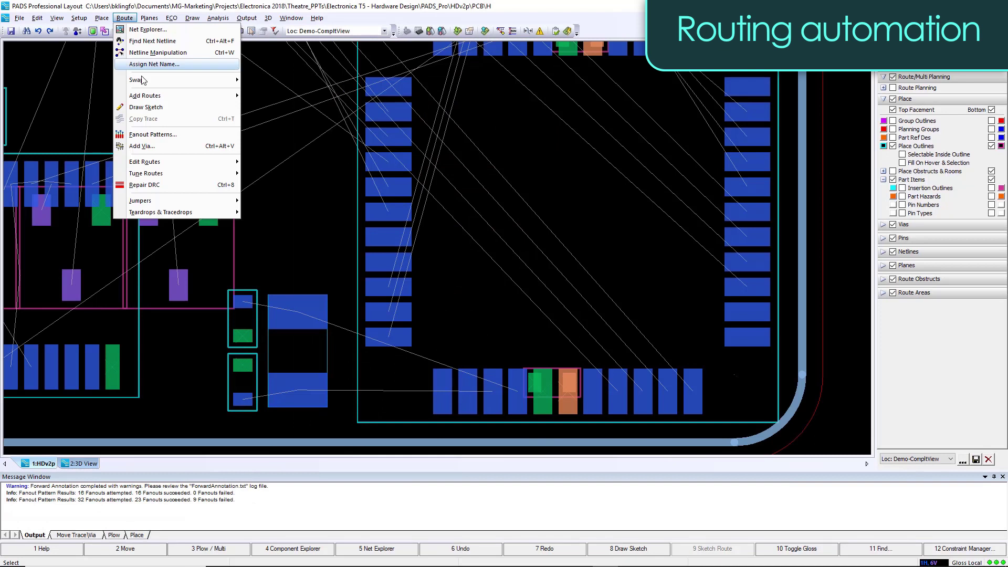
{"action": "left_click", "coordinate": [141, 77]}
{"action": "left_click", "coordinate": [127, 254]}
{"action": "left_click", "coordinate": [127, 258]}
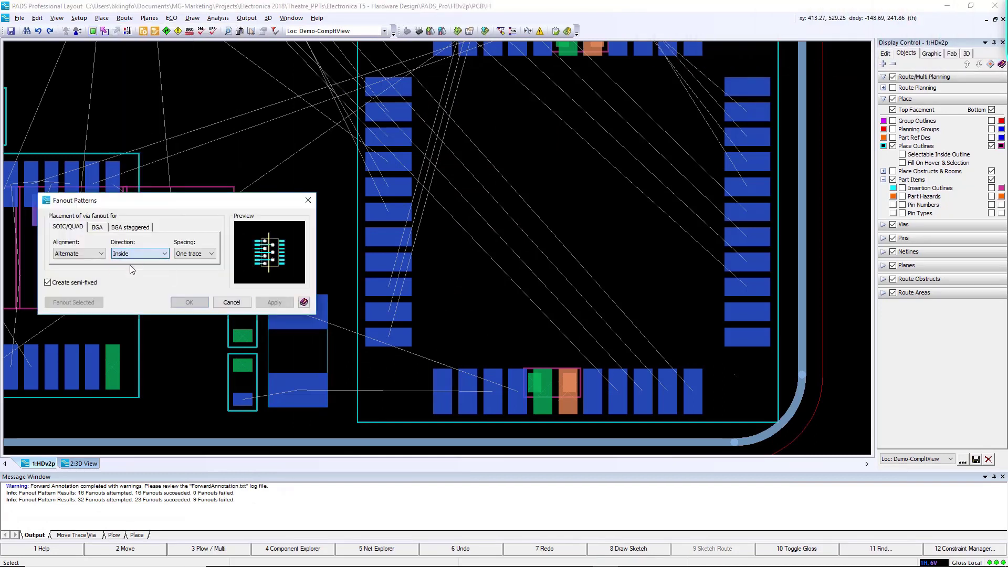
{"action": "left_click", "coordinate": [360, 374]}
{"action": "left_click", "coordinate": [76, 303]}
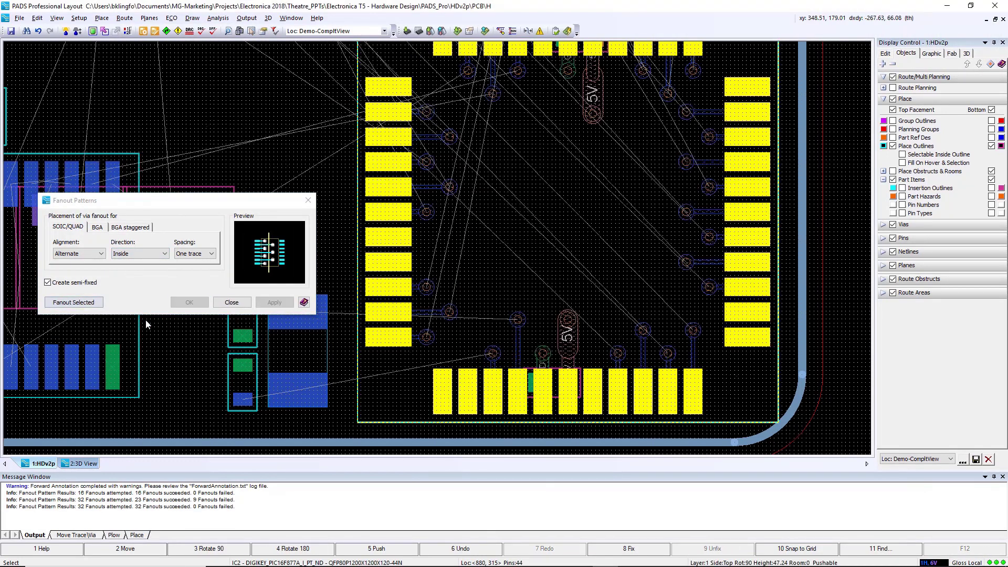
{"action": "left_click", "coordinate": [342, 350]}
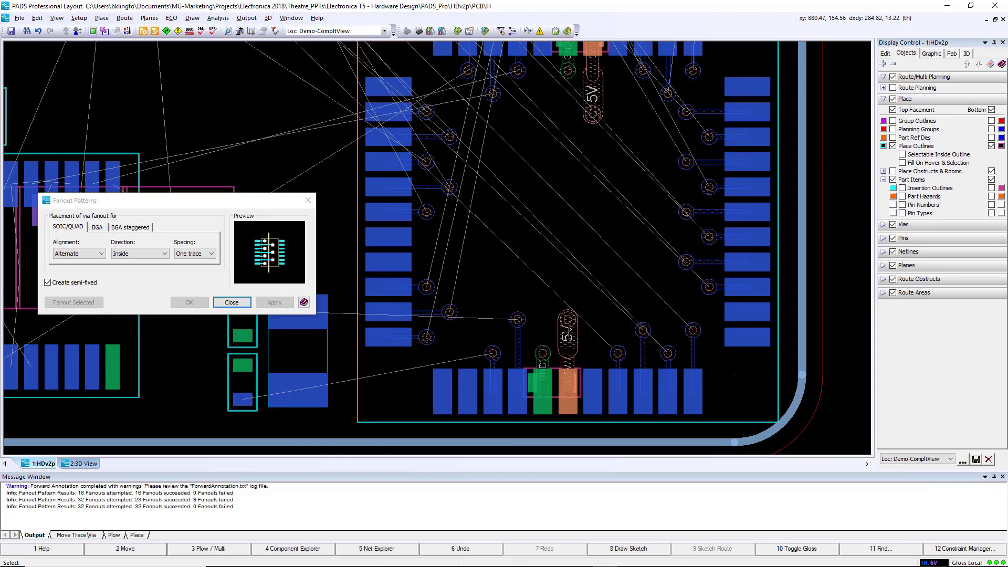
{"action": "left_click_drag", "start_coordinate": [569, 318], "coordinate": [568, 347]}
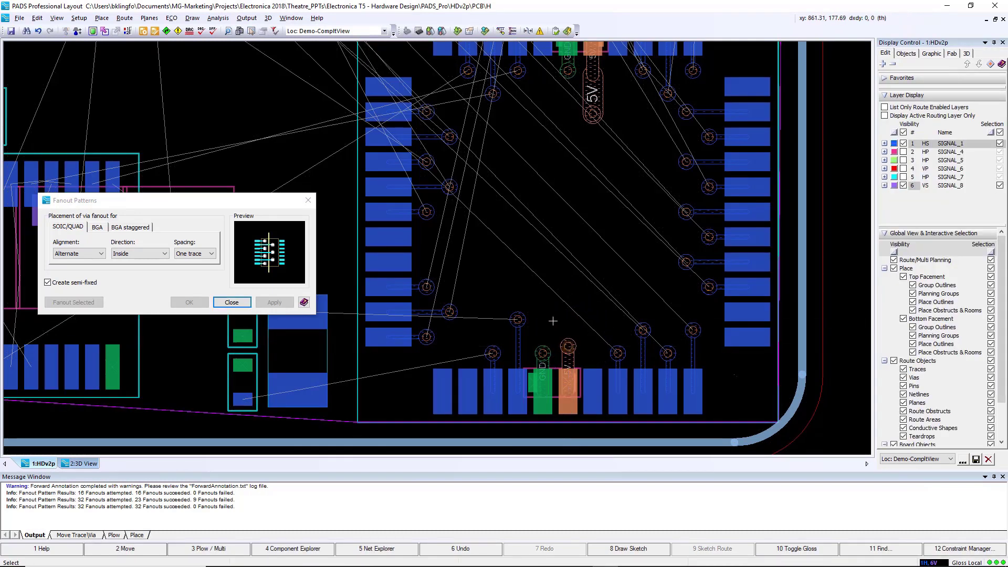
{"action": "left_click_drag", "start_coordinate": [593, 114], "coordinate": [593, 74]}
Fan out U1's pins with the same alternate, inside, one-trace SOIC/QUAD pattern
{"action": "scroll", "coordinate": [595, 120], "scroll_direction": "down", "scroll_amount": 4}
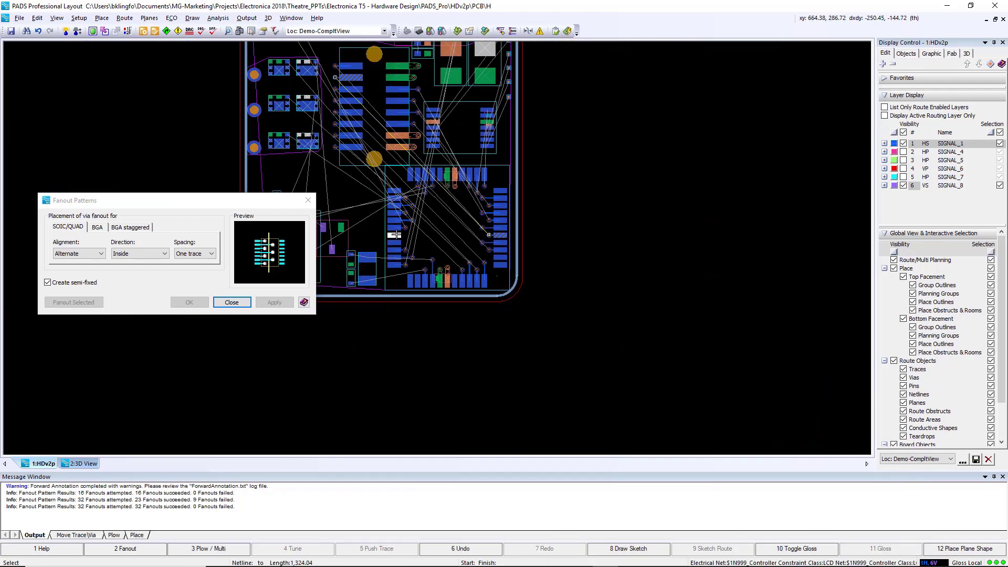
{"action": "scroll", "coordinate": [465, 168], "scroll_direction": "up", "scroll_amount": 4}
{"action": "left_click", "coordinate": [498, 101]}
{"action": "left_click", "coordinate": [74, 302]}
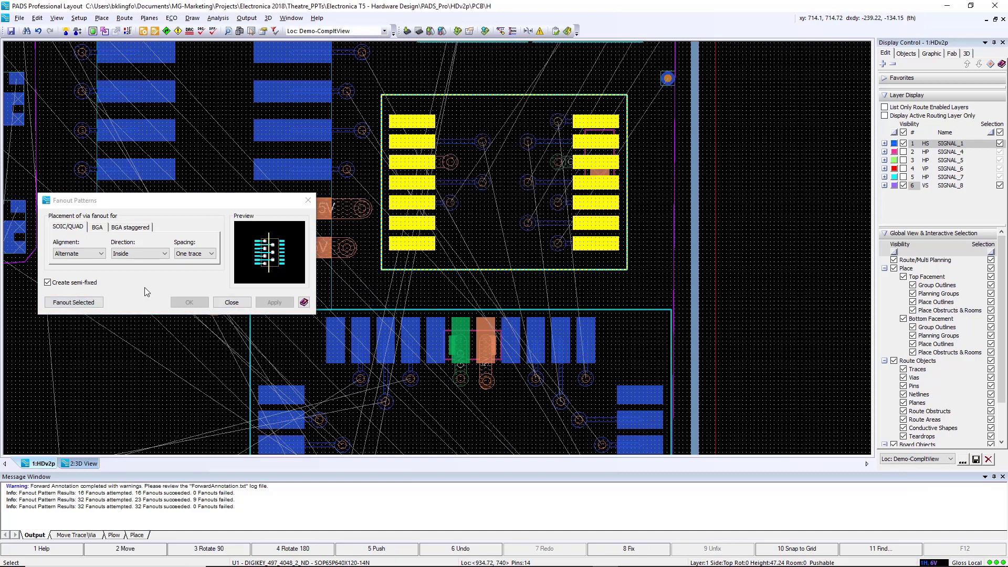
{"action": "left_click", "coordinate": [625, 261]}
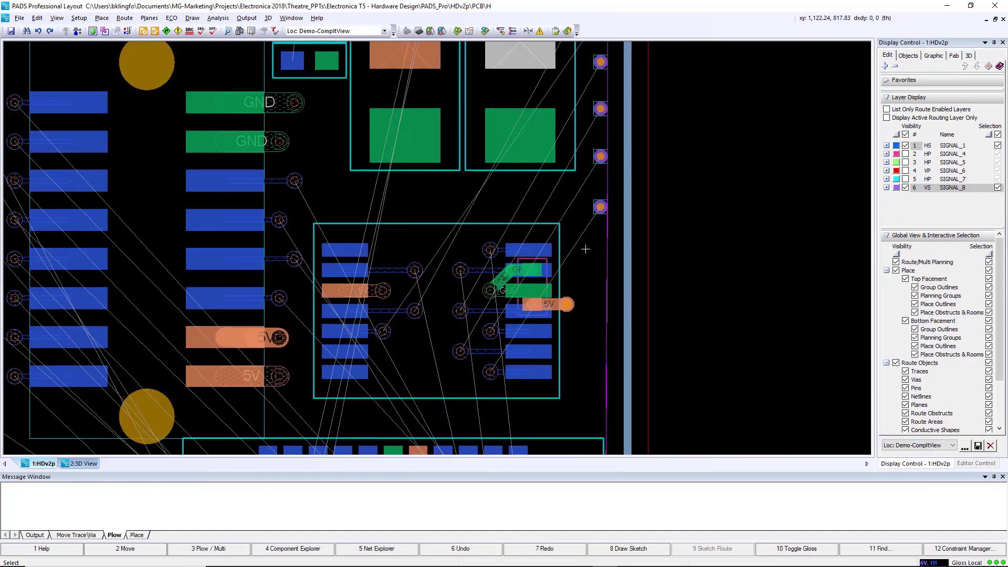
Sketch-route the four netlines from U1's right-hand pins to the four lowest pads along the board's right edge
{"action": "left_click_drag", "start_coordinate": [516, 188], "coordinate": [558, 202], "text": "ctrl"}
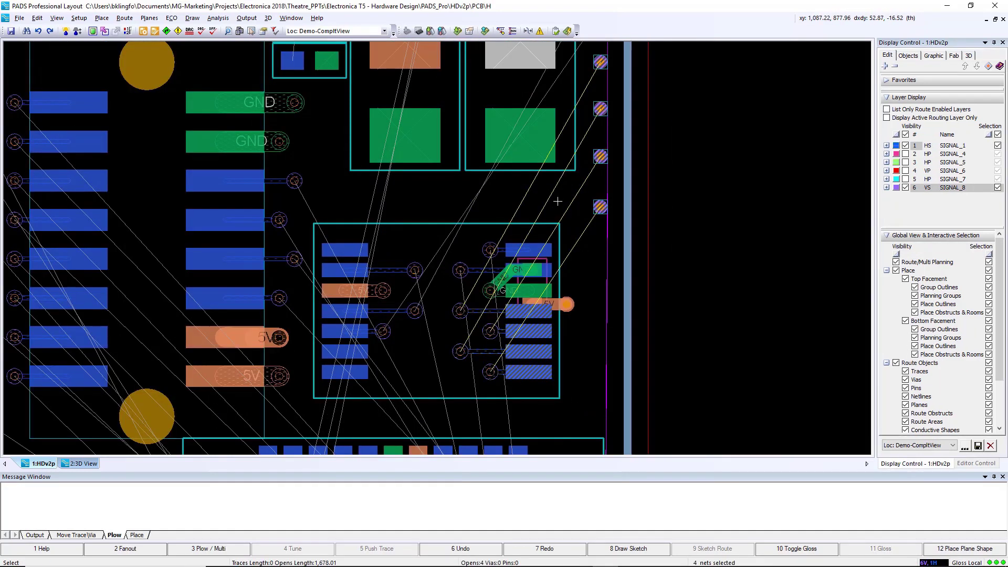
{"action": "key", "text": "F8"}
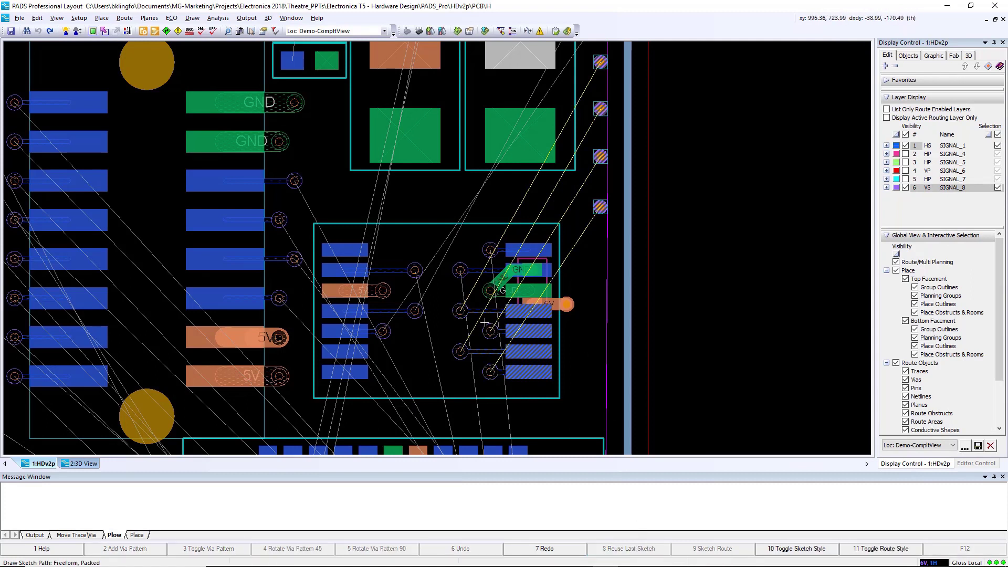
{"action": "mouse_move", "coordinate": [484, 323]}
{"action": "left_mouse_down"}
{"action": "mouse_move", "coordinate": [528, 271]}
{"action": "mouse_move", "coordinate": [582, 147]}
{"action": "left_mouse_up"}
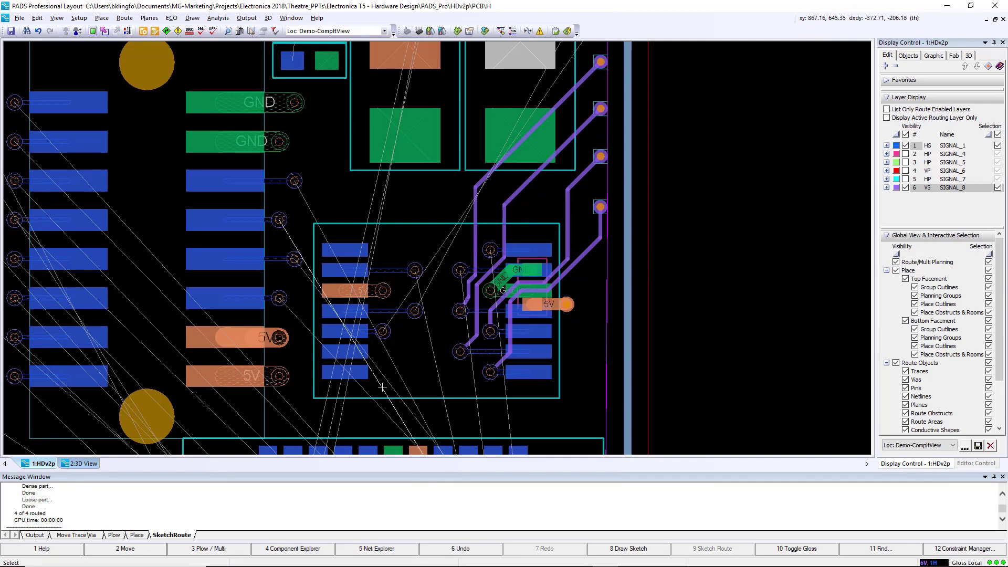
Sketch-route the four netlines between J1's right-hand pins and IC2's upper-right pins along one freeform path
{"action": "scroll", "coordinate": [383, 384], "scroll_direction": "down", "scroll_amount": 1}
{"action": "middle_click_drag", "start_coordinate": [398, 367], "coordinate": [411, 371]}
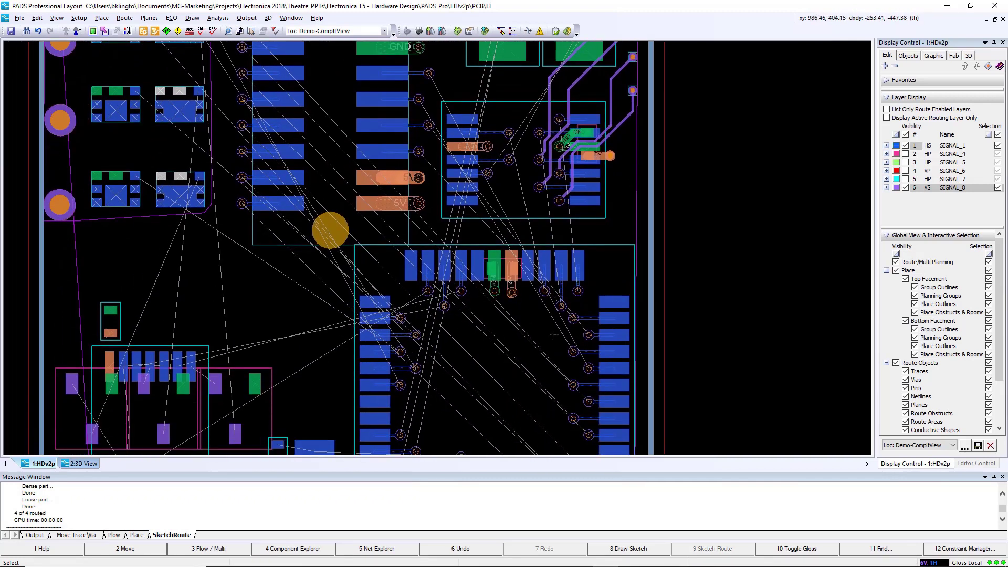
{"action": "left_click_drag", "start_coordinate": [557, 344], "coordinate": [582, 318]}
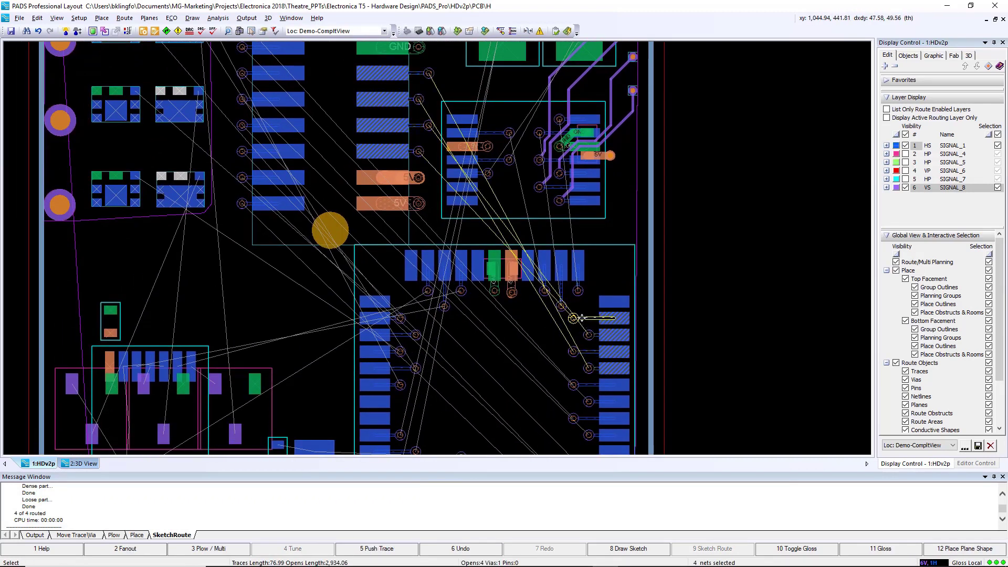
{"action": "left_click", "coordinate": [625, 551]}
{"action": "mouse_move", "coordinate": [569, 334]}
{"action": "left_mouse_down"}
{"action": "mouse_move", "coordinate": [522, 220]}
{"action": "mouse_move", "coordinate": [444, 142]}
{"action": "mouse_move", "coordinate": [441, 126]}
{"action": "left_mouse_up"}
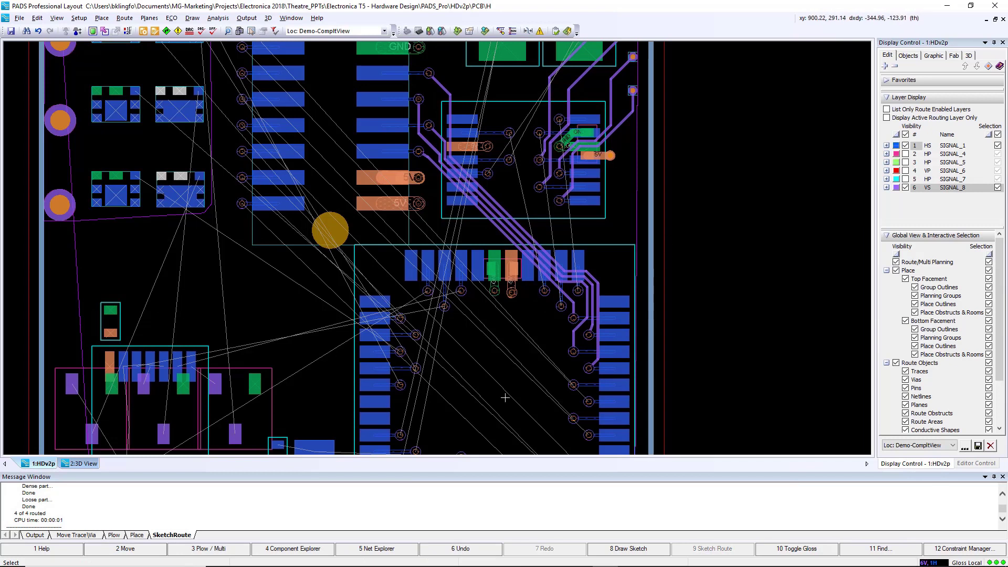
Select the eight netlines from J1's left-hand pins to IC2 and sketch-route them along a path past J1's lower right side
{"action": "scroll", "coordinate": [495, 390], "scroll_direction": "down", "scroll_amount": 2}
{"action": "left_click_drag", "start_coordinate": [457, 413], "coordinate": [523, 340]}
{"action": "key", "text": "F8"}
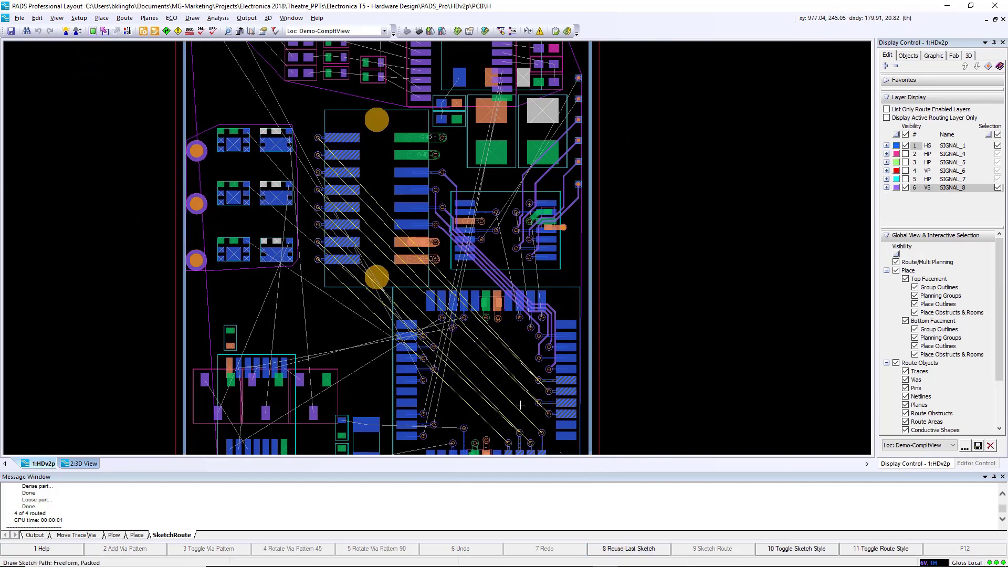
{"action": "left_click_drag", "start_coordinate": [522, 415], "coordinate": [450, 314]}
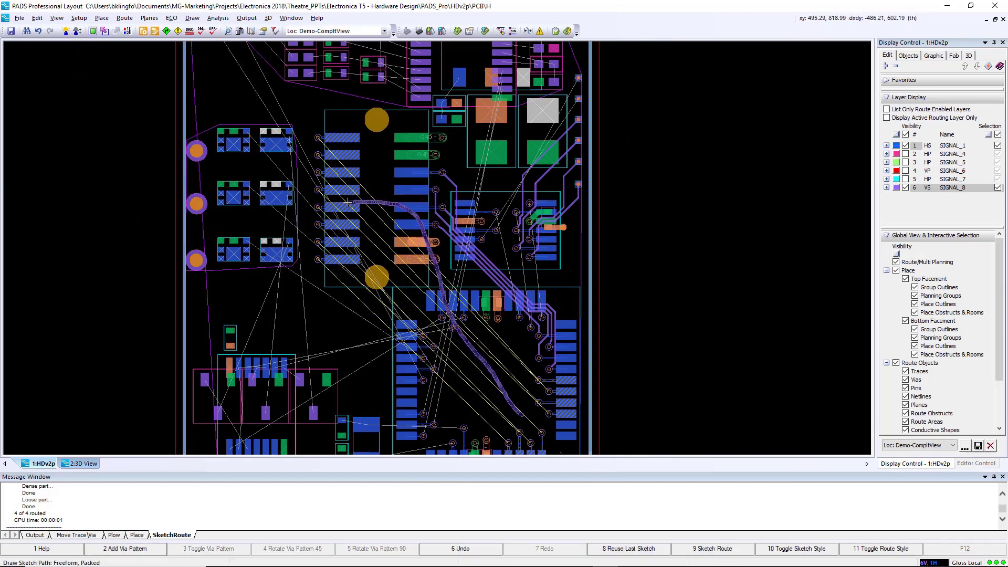
{"action": "key", "text": "F9"}
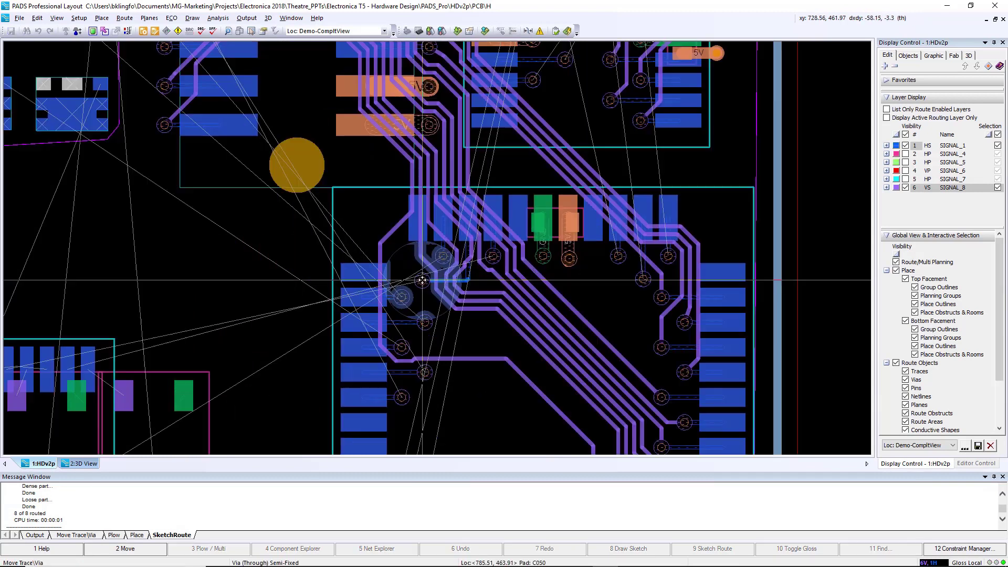
Move the fanout vias of IC2's upper-left pins to the left, out of the newly routed trace bundle
{"action": "left_click_drag", "start_coordinate": [423, 279], "coordinate": [416, 259]}
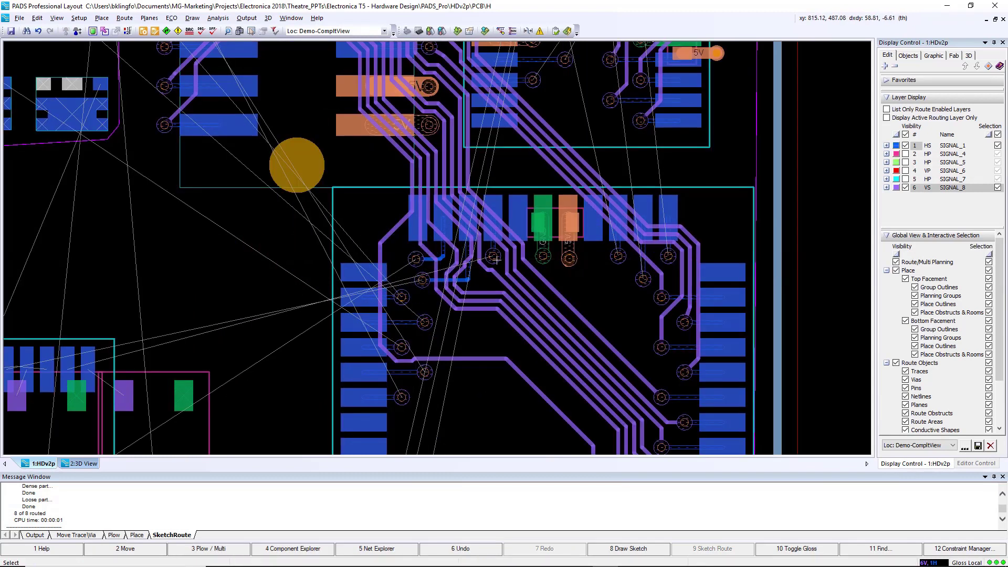
{"action": "left_click_drag", "start_coordinate": [493, 256], "coordinate": [440, 299]}
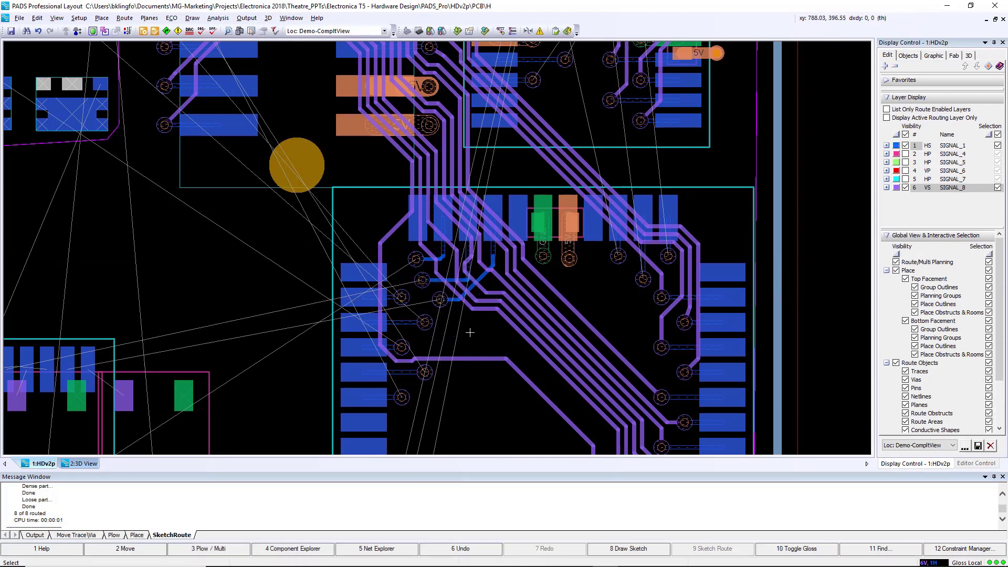
Select seven diagonal traces crossing IC2, extend the selection to their complete nets and gloss them
{"action": "left_click_drag", "start_coordinate": [583, 294], "coordinate": [514, 343]}
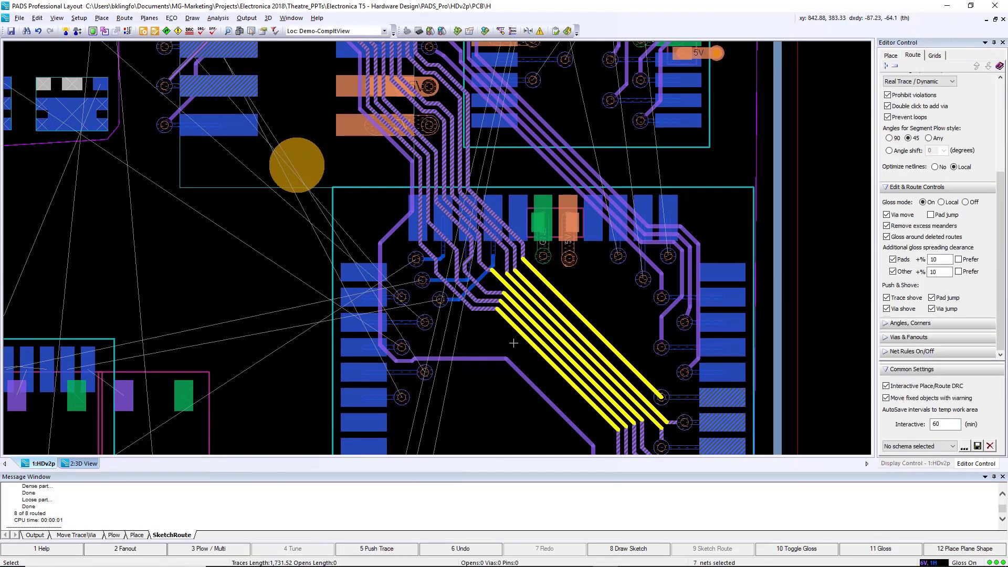
{"action": "right_click", "coordinate": [514, 343]}
{"action": "mouse_move", "coordinate": [570, 87]}
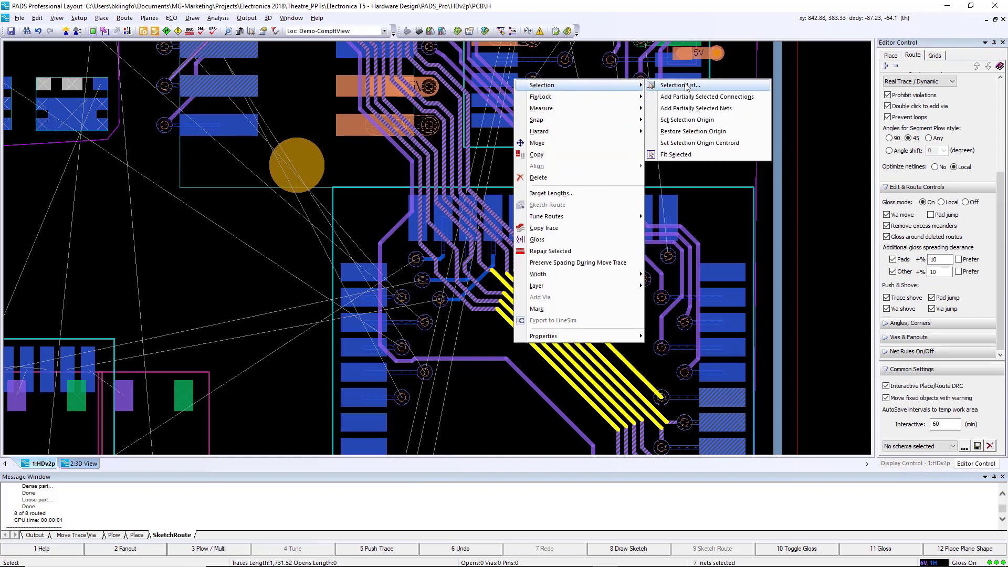
{"action": "left_click", "coordinate": [688, 108]}
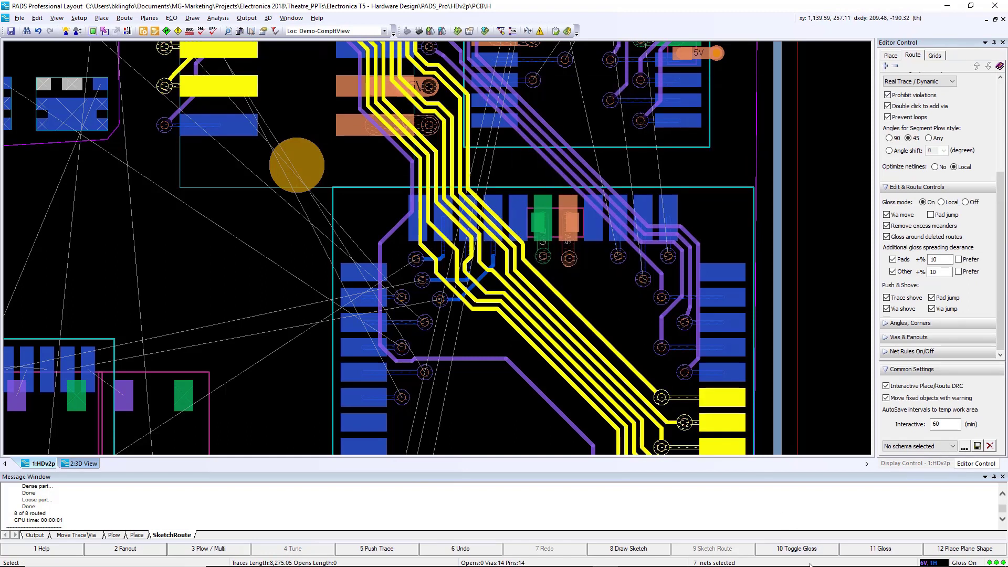
{"action": "left_click", "coordinate": [858, 552]}
{"action": "left_click", "coordinate": [808, 382]}
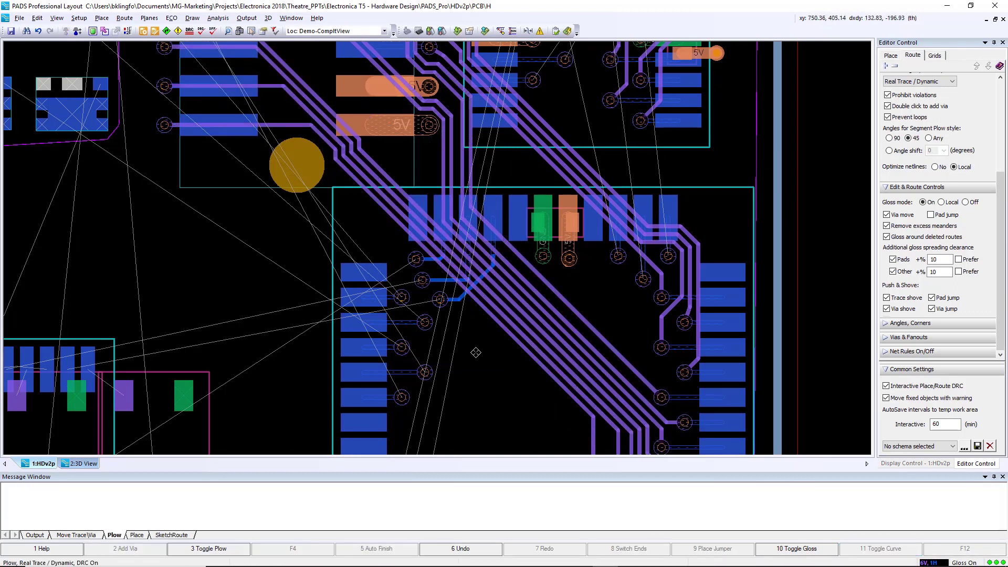
{"action": "key", "text": "Escape"}
Route a short trace leftward from the GND pad of the lowest capacitor in the column of five, ending in a through via
{"action": "scroll", "coordinate": [476, 352], "scroll_direction": "down", "scroll_amount": 2}
{"action": "scroll", "coordinate": [391, 148], "scroll_direction": "up", "scroll_amount": 2}
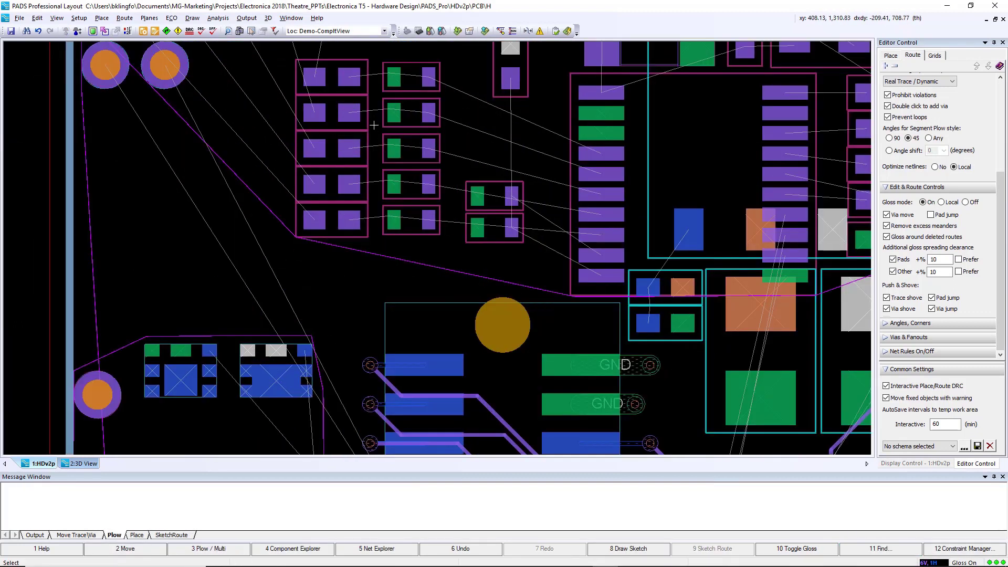
{"action": "middle_click_drag", "start_coordinate": [372, 133], "coordinate": [373, 143]}
{"action": "scroll", "coordinate": [380, 263], "scroll_direction": "up", "scroll_amount": 3}
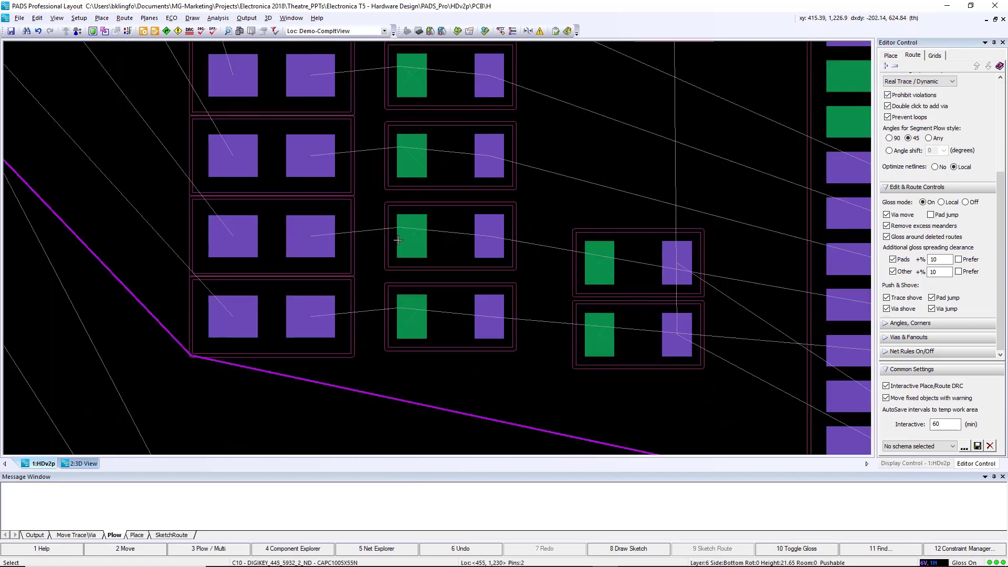
{"action": "left_click", "coordinate": [411, 319]}
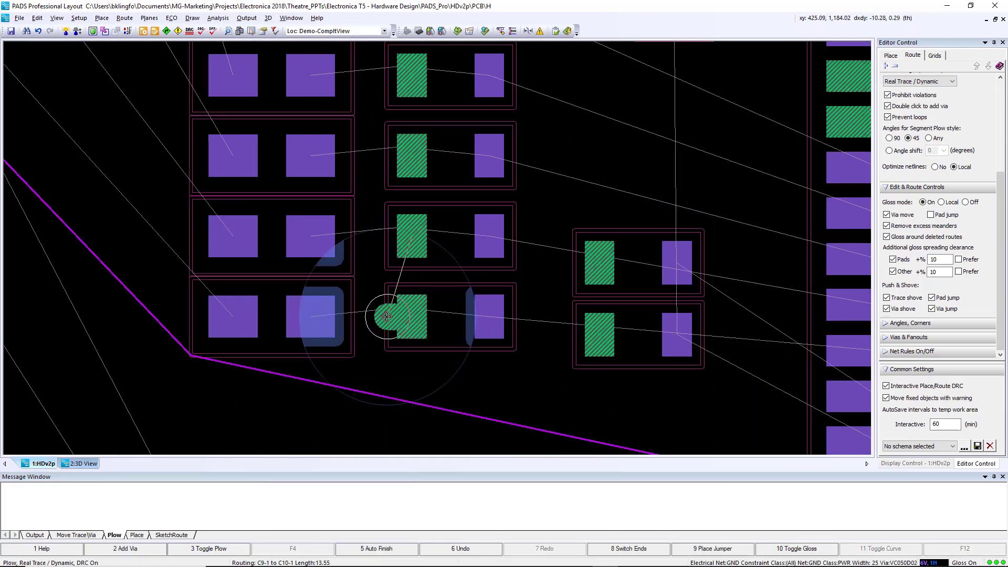
{"action": "double_click", "coordinate": [370, 317]}
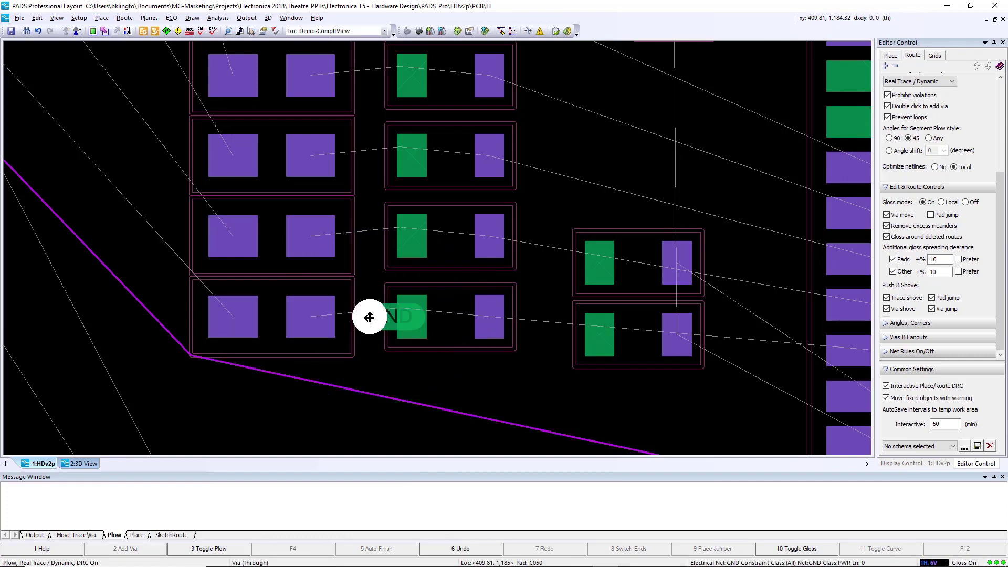
Copy the GND trace and via to the GND pads of the four capacitors above
{"action": "left_click_drag", "start_coordinate": [359, 352], "coordinate": [391, 302]}
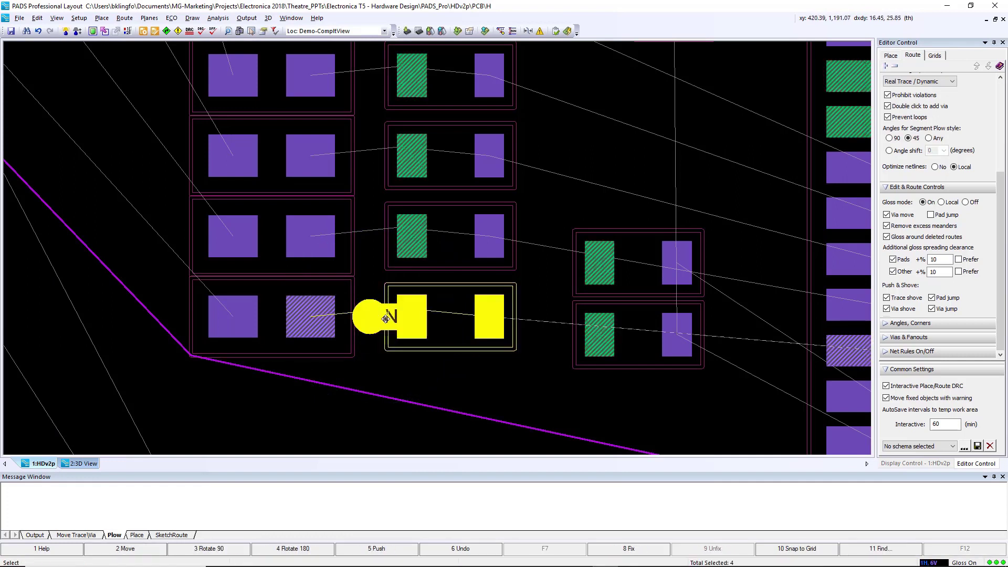
{"action": "left_click", "coordinate": [387, 351], "text": "ctrl"}
{"action": "key", "text": "ctrl+c"}
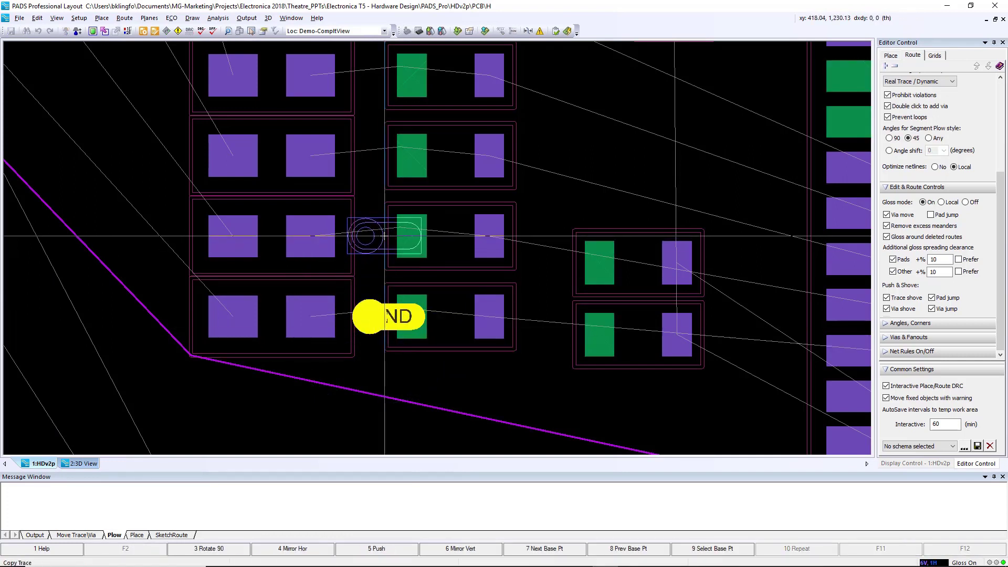
{"action": "left_click", "coordinate": [385, 236]}
{"action": "middle_click", "coordinate": [389, 155]}
{"action": "left_click", "coordinate": [438, 248]}
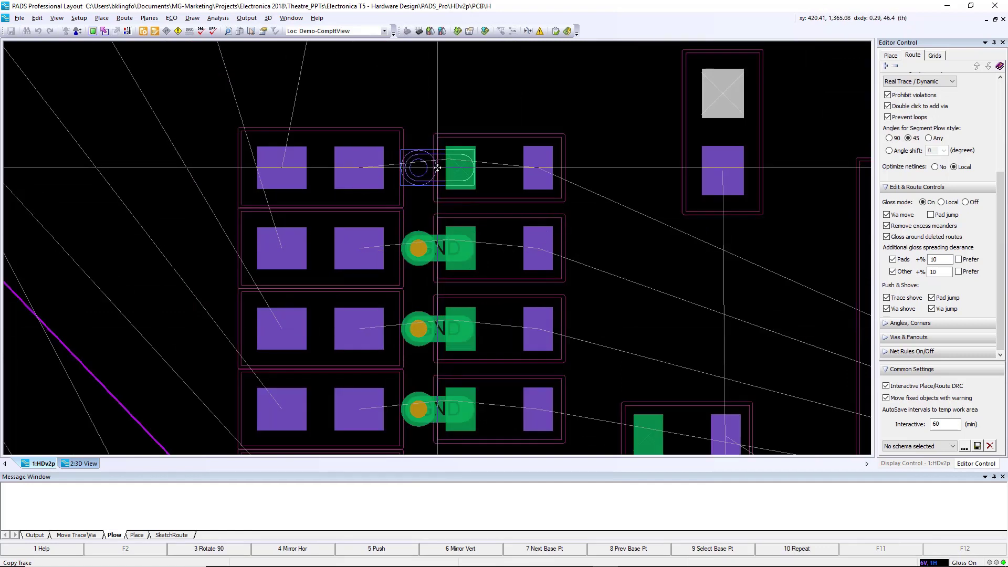
{"action": "left_click", "coordinate": [438, 167]}
{"action": "middle_click", "coordinate": [437, 87]}
{"action": "key", "text": "Escape"}
Review the net and plane data state assignments of the plane layers and accept them
{"action": "scroll", "coordinate": [486, 336], "scroll_direction": "down", "scroll_amount": 1}
{"action": "middle_click_drag", "start_coordinate": [491, 361], "coordinate": [488, 419]}
{"action": "left_click", "coordinate": [488, 419]}
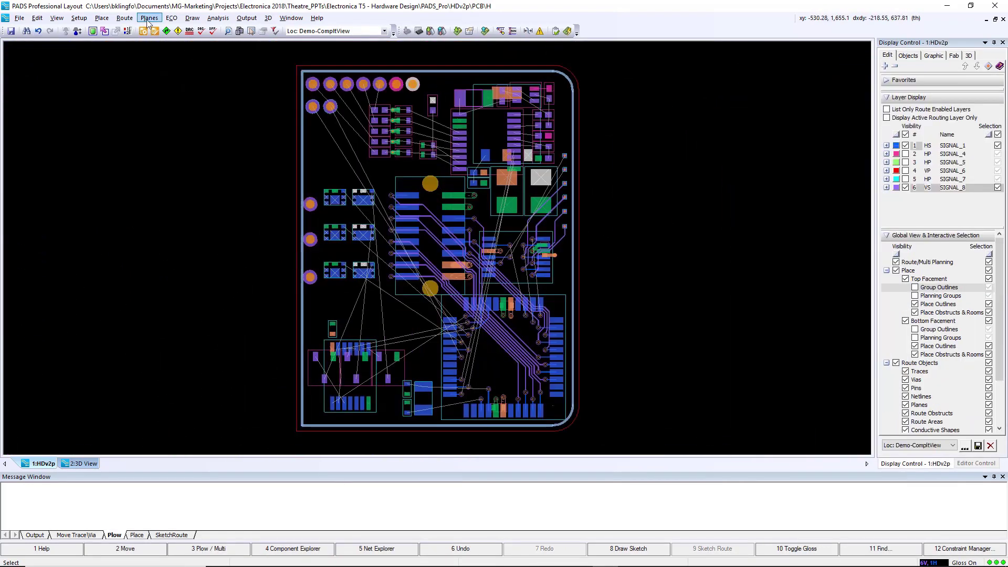
{"action": "left_click", "coordinate": [149, 19]}
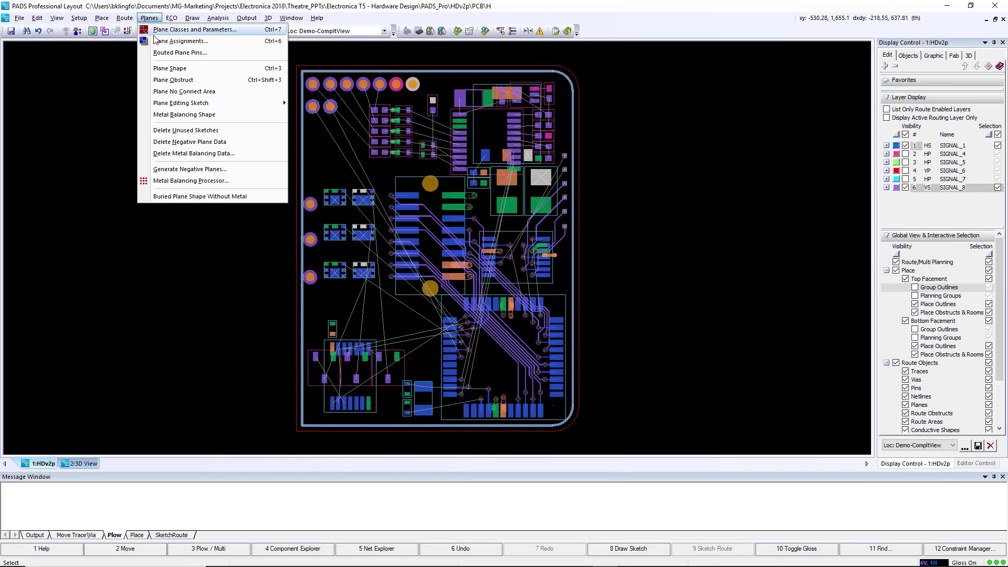
{"action": "left_click", "coordinate": [173, 24]}
{"action": "left_click", "coordinate": [342, 215]}
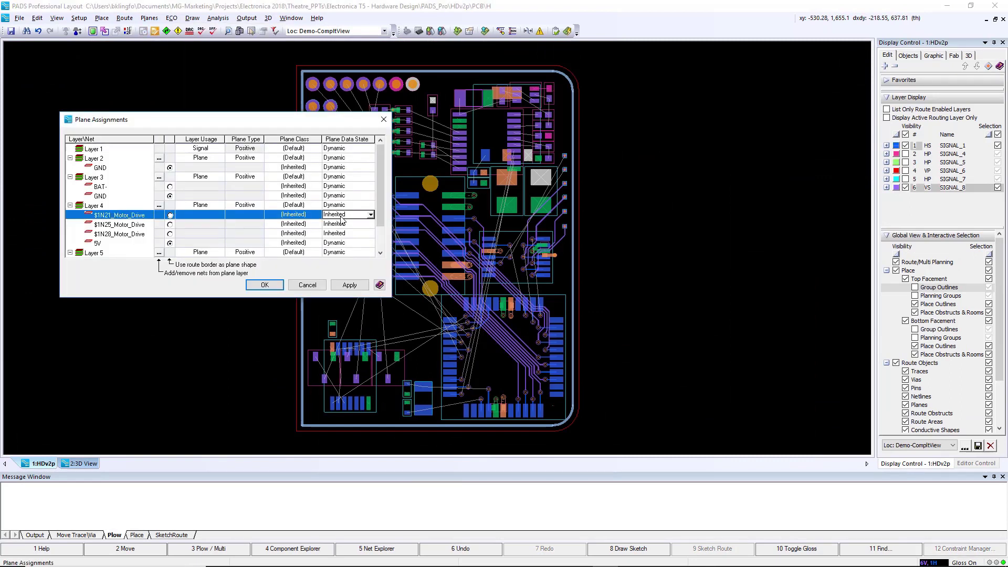
{"action": "left_click", "coordinate": [340, 253]}
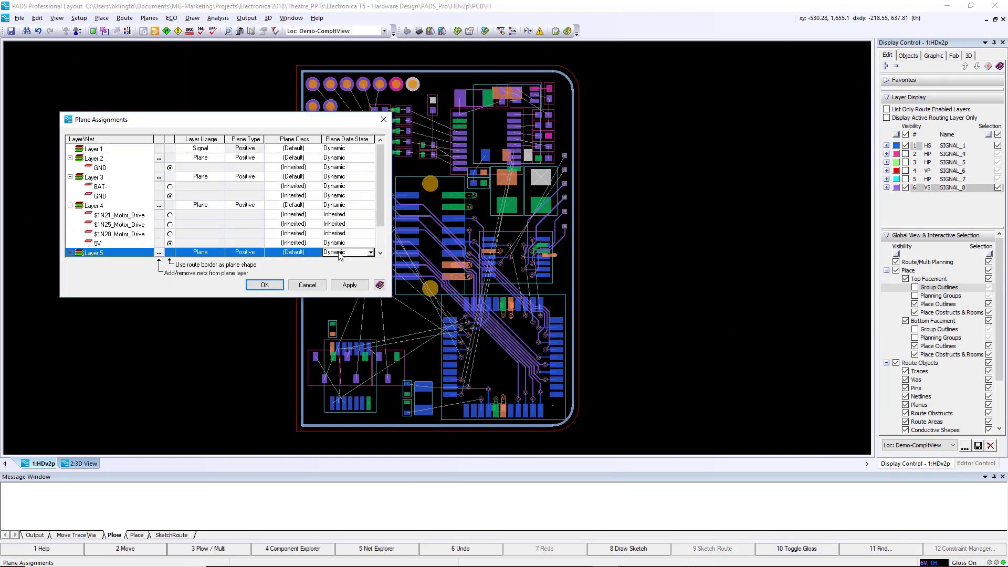
{"action": "left_click", "coordinate": [264, 285]}
Draw a BAT- conductive shape on layer 3 over the board's upper-right area, through (390, 1,530), (390, 1,130) and (1,170, 1,130)
{"action": "scroll", "coordinate": [461, 44], "scroll_direction": "up", "scroll_amount": 3}
{"action": "left_click", "coordinate": [192, 18]}
{"action": "left_click", "coordinate": [202, 52]}
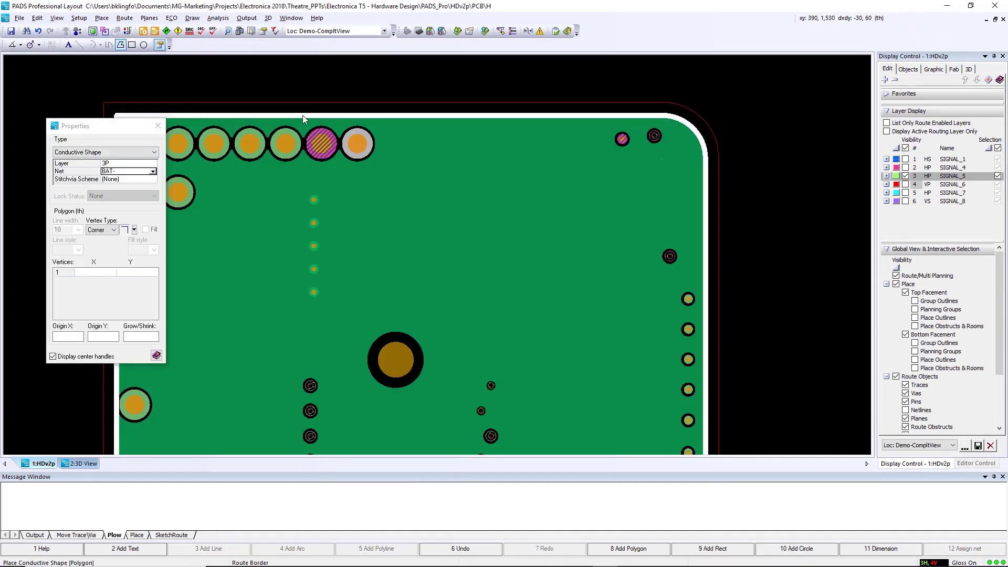
{"action": "left_click", "coordinate": [302, 115]}
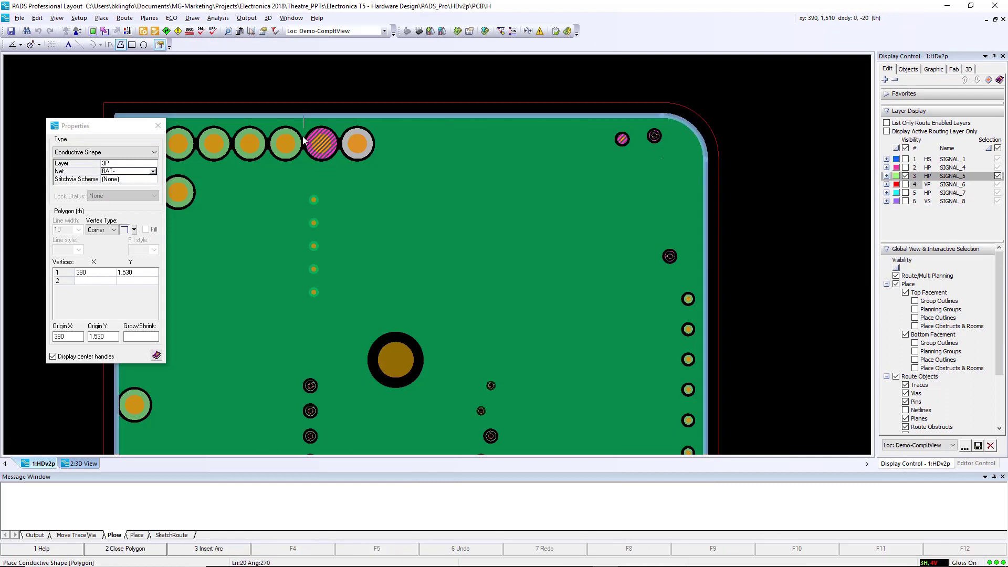
{"action": "left_click", "coordinate": [305, 320]}
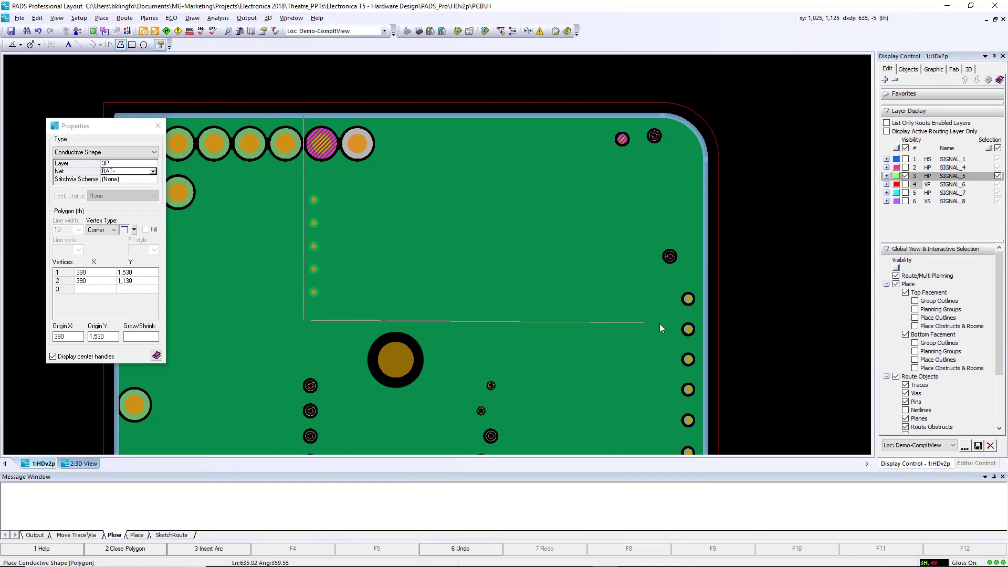
{"action": "left_click", "coordinate": [703, 319]}
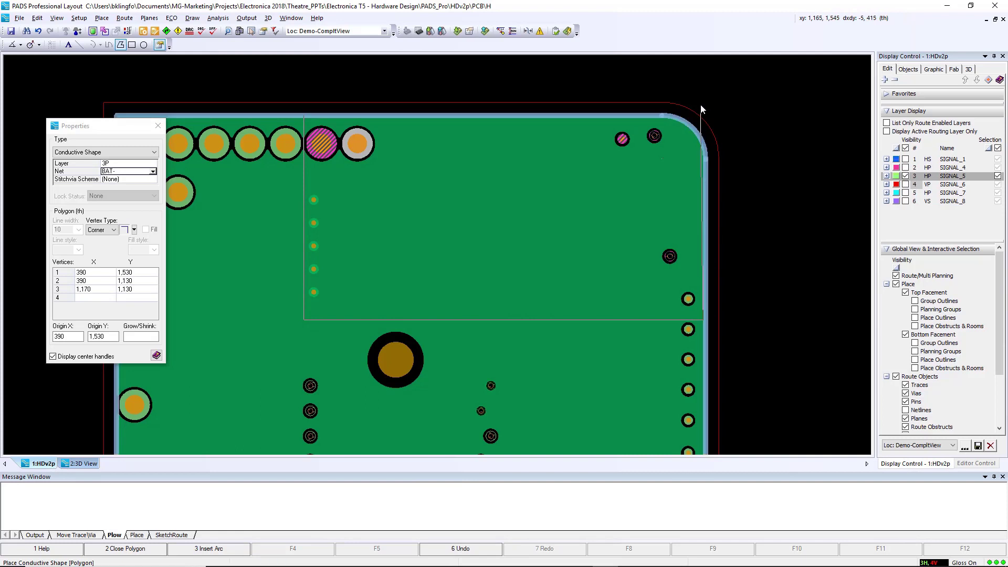
{"action": "left_click", "coordinate": [304, 114]}
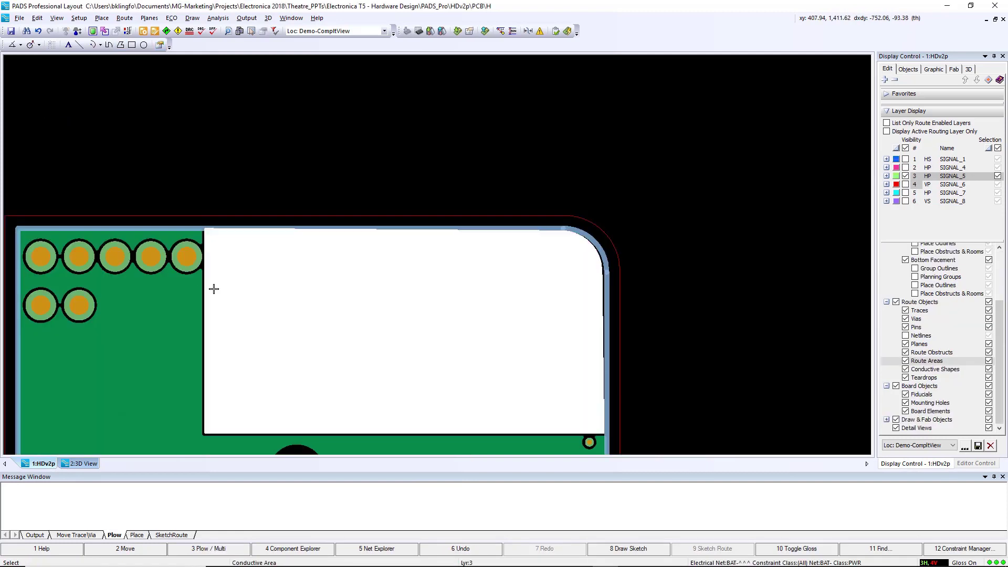
Change the type of the new BAT- shape on layer 3 to Plane Shape
{"action": "scroll", "coordinate": [213, 288], "scroll_direction": "up", "scroll_amount": 3}
{"action": "left_click", "coordinate": [184, 258]}
{"action": "double_click", "coordinate": [185, 257]}
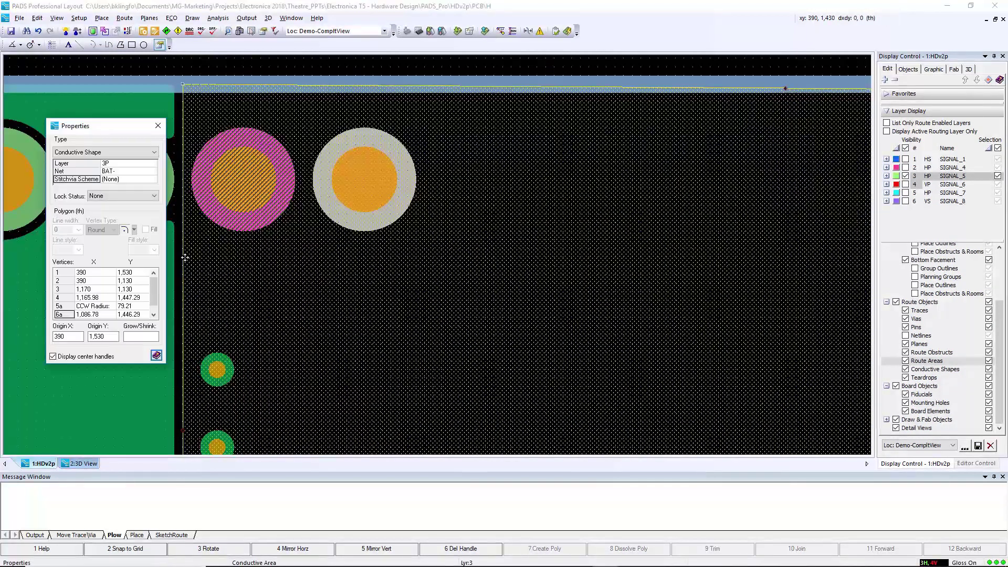
{"action": "left_click", "coordinate": [132, 152]}
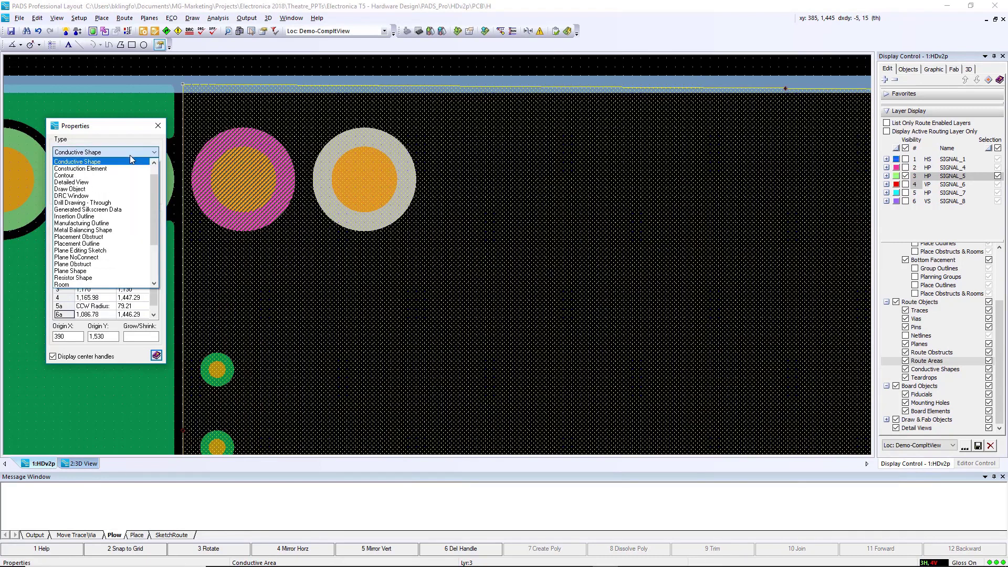
{"action": "left_click", "coordinate": [94, 271]}
{"action": "left_click", "coordinate": [159, 126]}
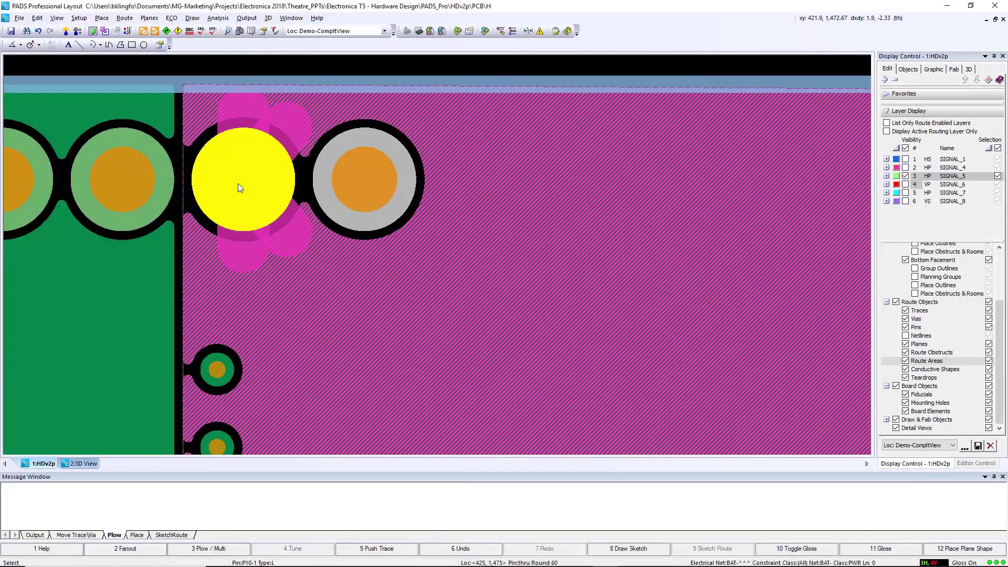
Apply the layer 3 thermal override on BAT- pin P10-1 with non-via connection values of 30 th and 6 th
{"action": "right_click", "coordinate": [238, 184]}
{"action": "left_click", "coordinate": [273, 307]}
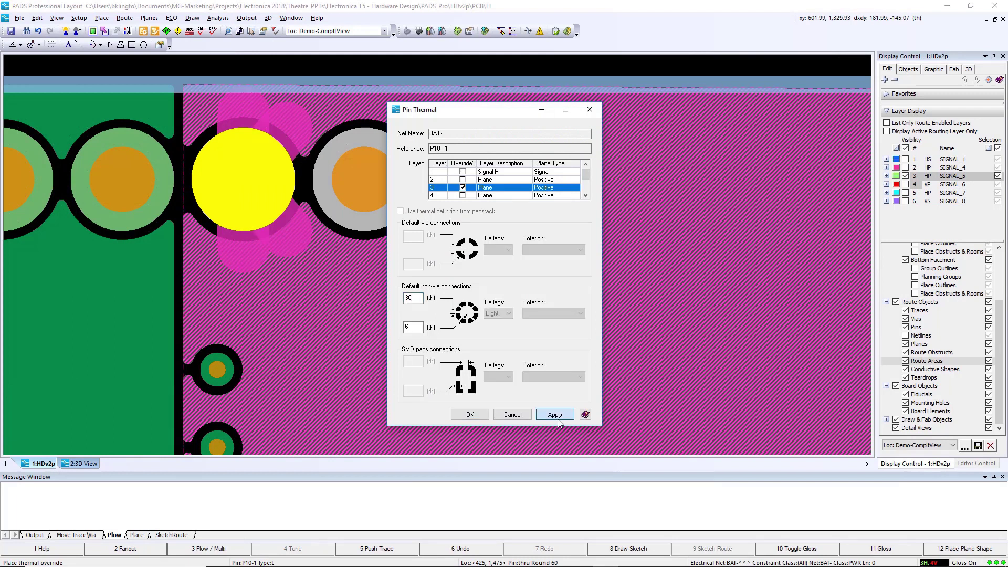
{"action": "left_click", "coordinate": [557, 417]}
{"action": "left_click", "coordinate": [552, 416]}
{"action": "left_click", "coordinate": [512, 415]}
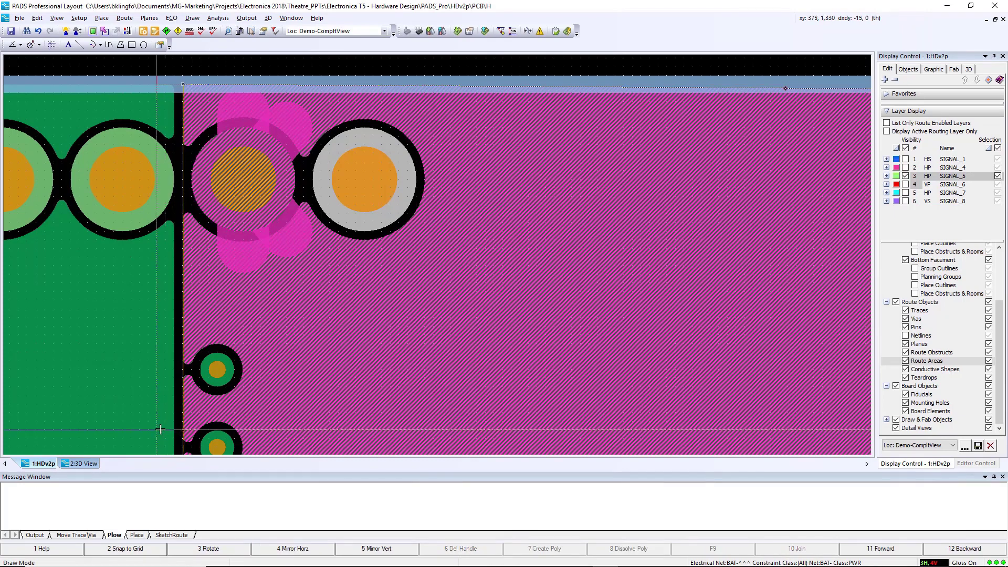
Display layers 1 and 6 together with the layer 3 planes
{"action": "left_click_drag", "start_coordinate": [160, 429], "coordinate": [157, 429]}
{"action": "scroll", "coordinate": [298, 311], "scroll_direction": "down", "scroll_amount": 2}
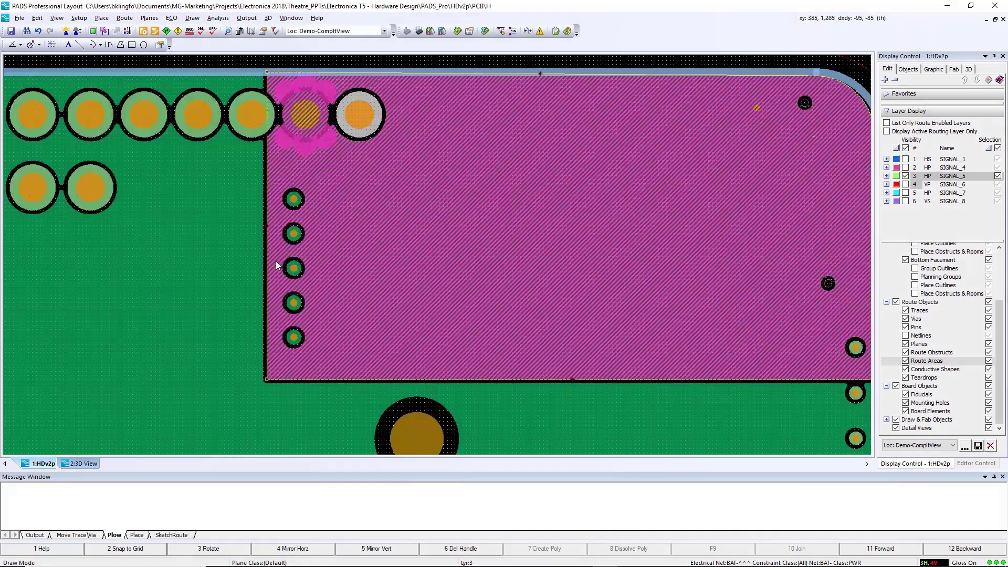
{"action": "scroll", "coordinate": [275, 261], "scroll_direction": "up", "scroll_amount": 1}
{"action": "left_click", "coordinate": [906, 159]}
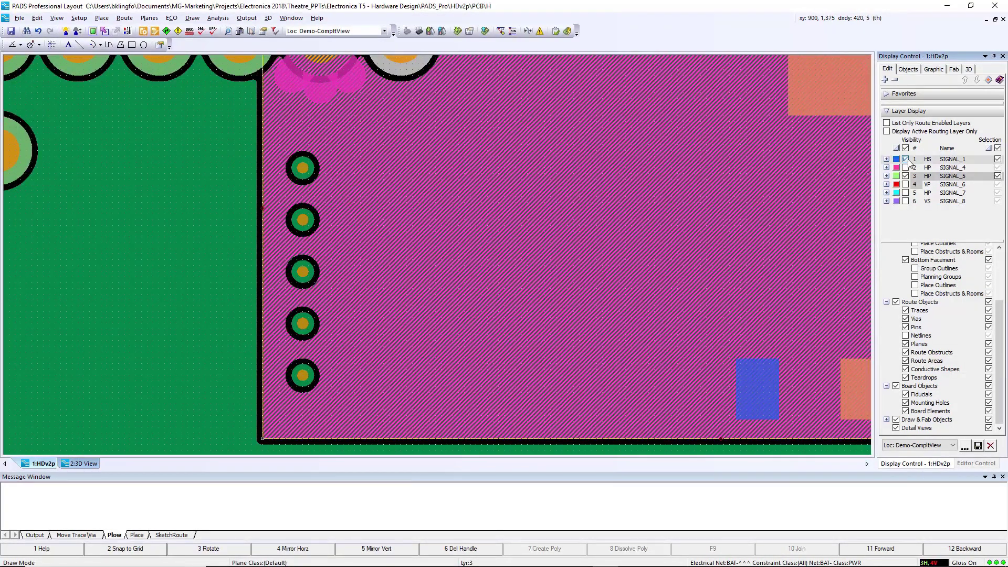
{"action": "left_click", "coordinate": [905, 201]}
Move the top capacitor's GND via above its pad and the lowest capacitor's GND via below its pad
{"action": "left_click", "coordinate": [302, 171]}
{"action": "left_click", "coordinate": [302, 169]}
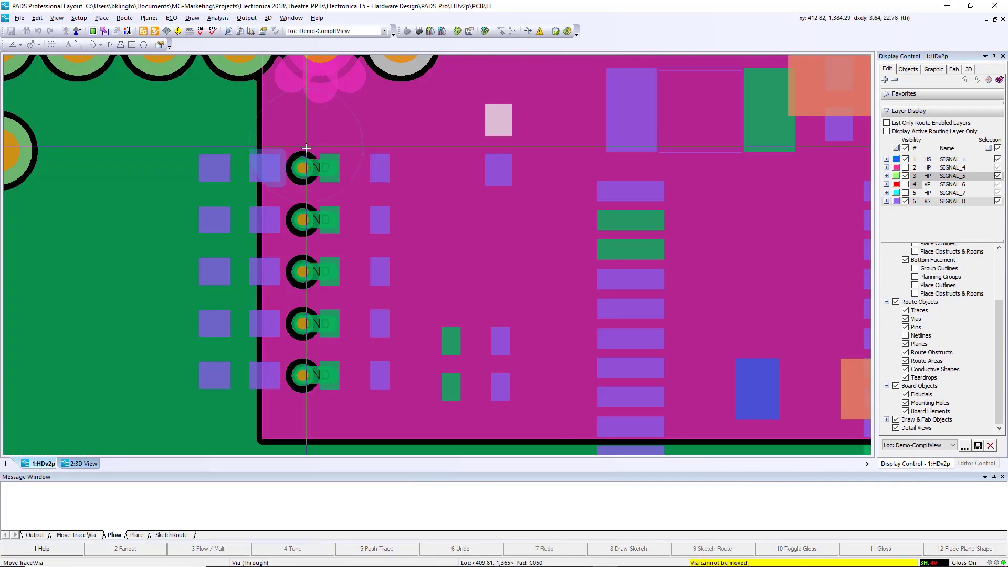
{"action": "left_click_drag", "start_coordinate": [303, 168], "coordinate": [326, 135]}
{"action": "left_click", "coordinate": [327, 136]}
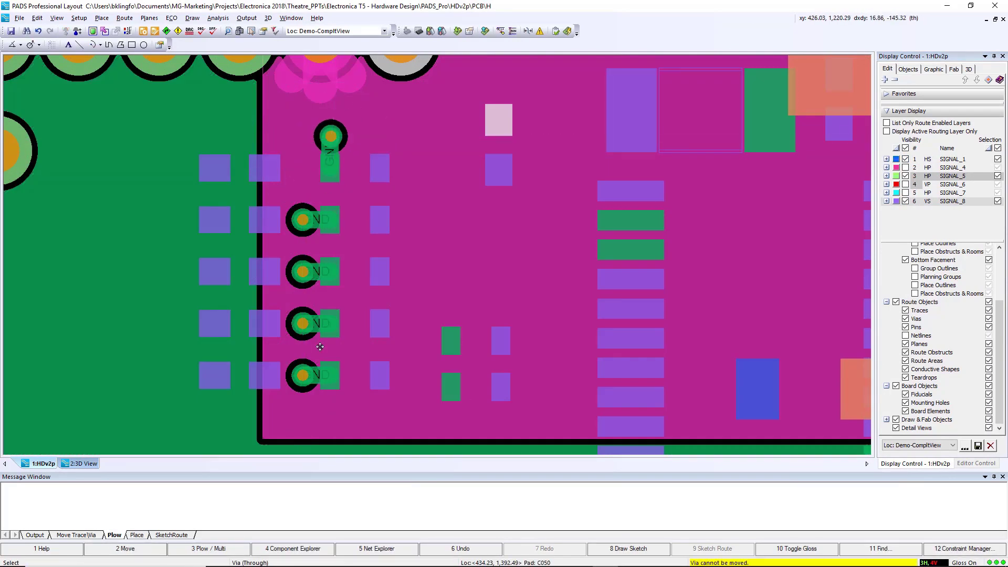
{"action": "left_click", "coordinate": [303, 375]}
{"action": "left_click", "coordinate": [327, 410]}
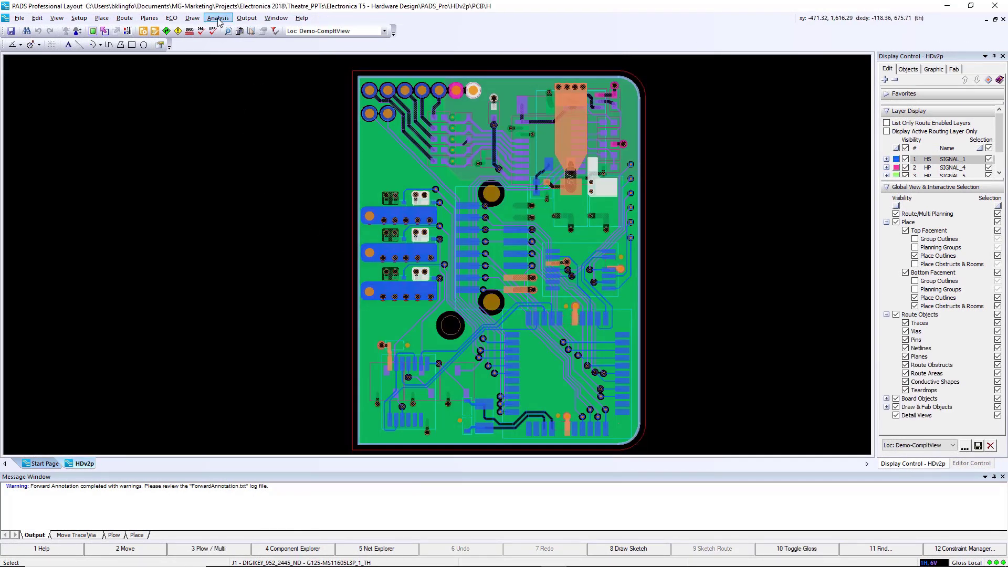
Export the board to HyperLynx SI/PI/Thermal and select the net $1N1014_Controller between J1 and IC2 there
{"action": "left_click", "coordinate": [218, 19]}
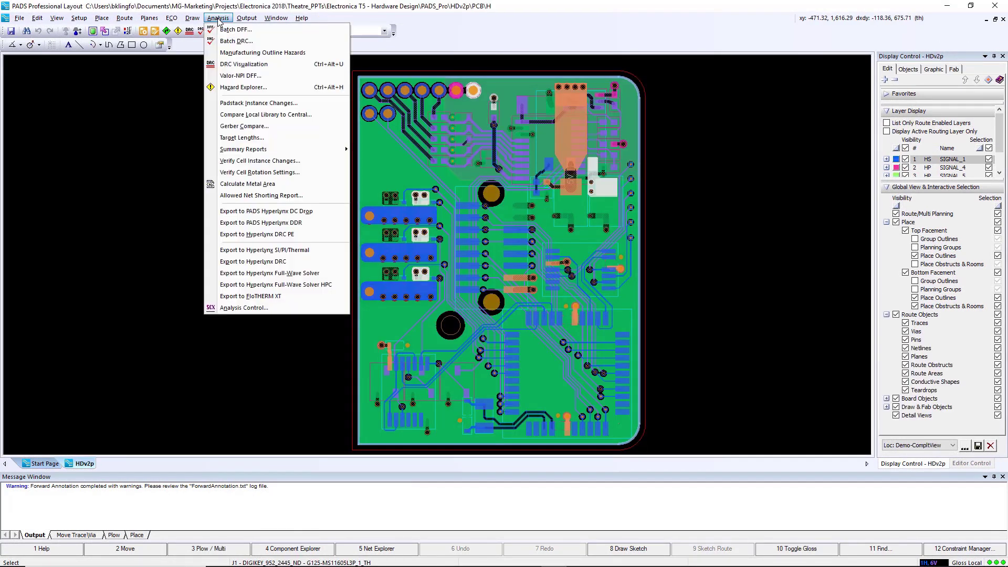
{"action": "left_click", "coordinate": [252, 250]}
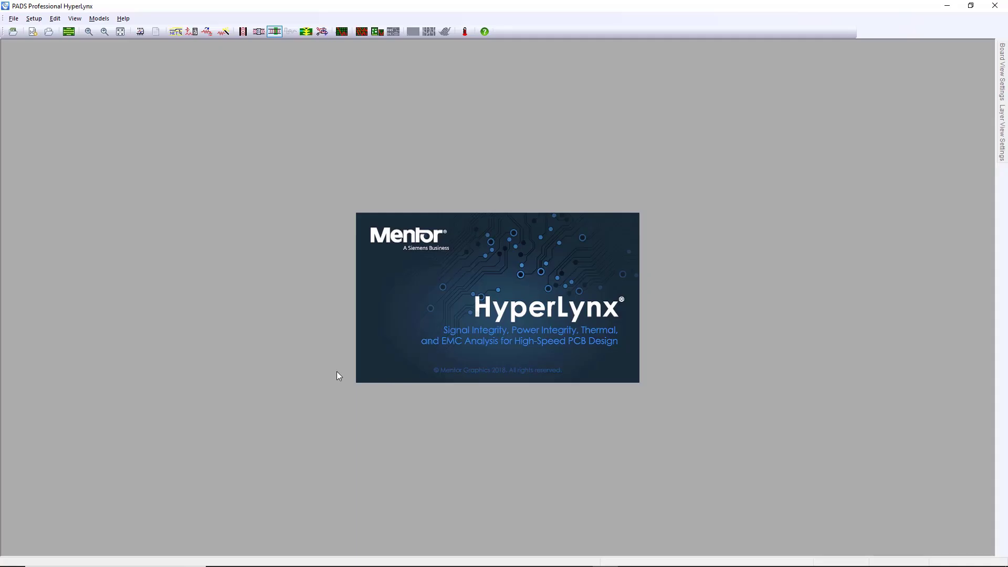
{"action": "right_click", "coordinate": [209, 277]}
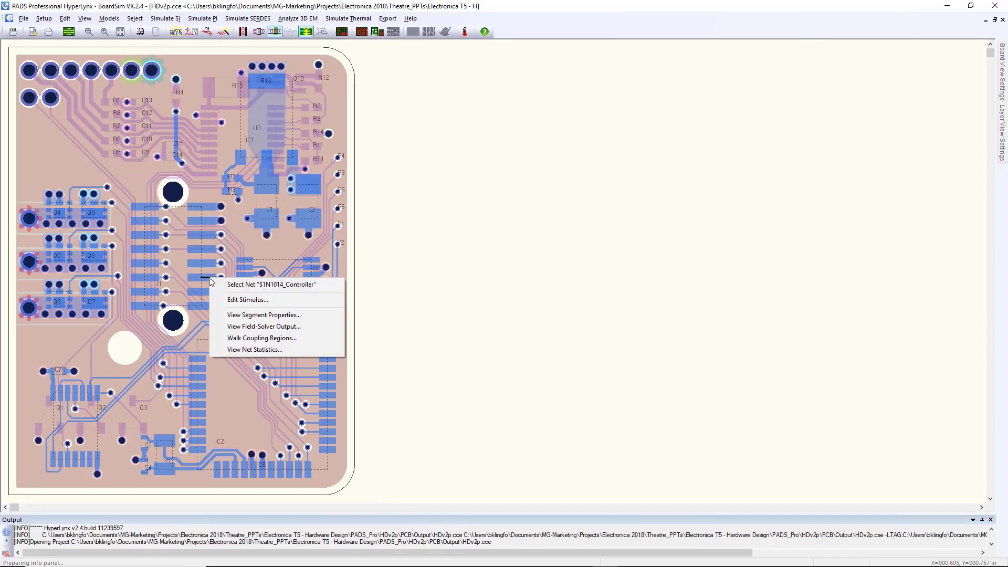
{"action": "left_click", "coordinate": [227, 284]}
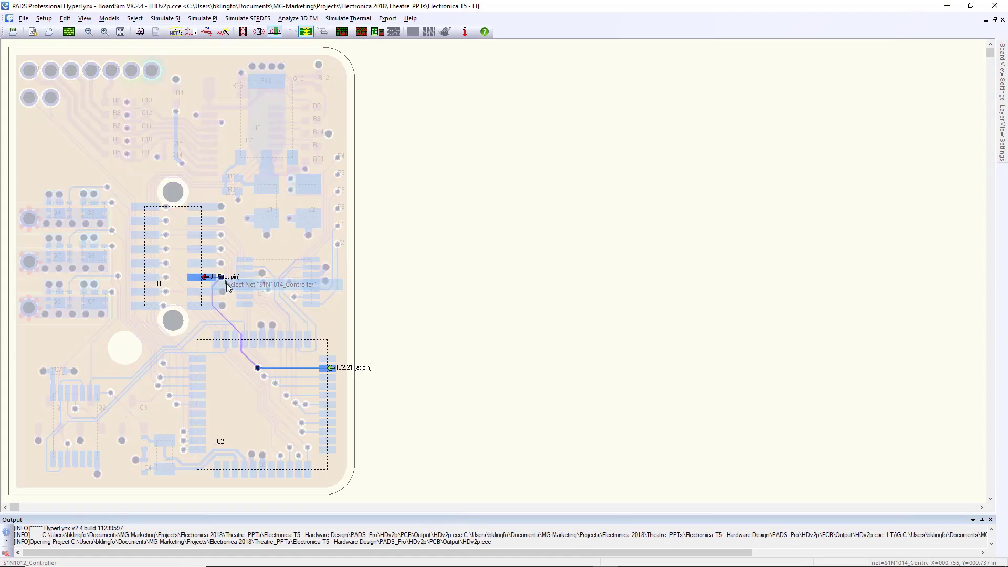
{"action": "left_click", "coordinate": [342, 32]}
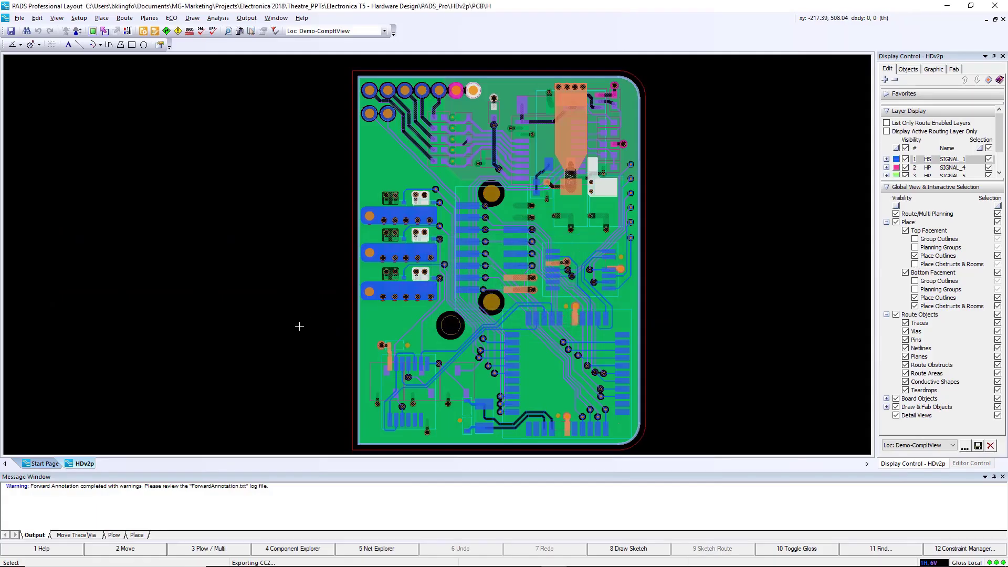
Back in PADS Professional Layout, run Batch DRC on the entire design across all six layers with the Final DRC scheme
{"action": "left_click", "coordinate": [216, 18]}
{"action": "left_click", "coordinate": [231, 41]}
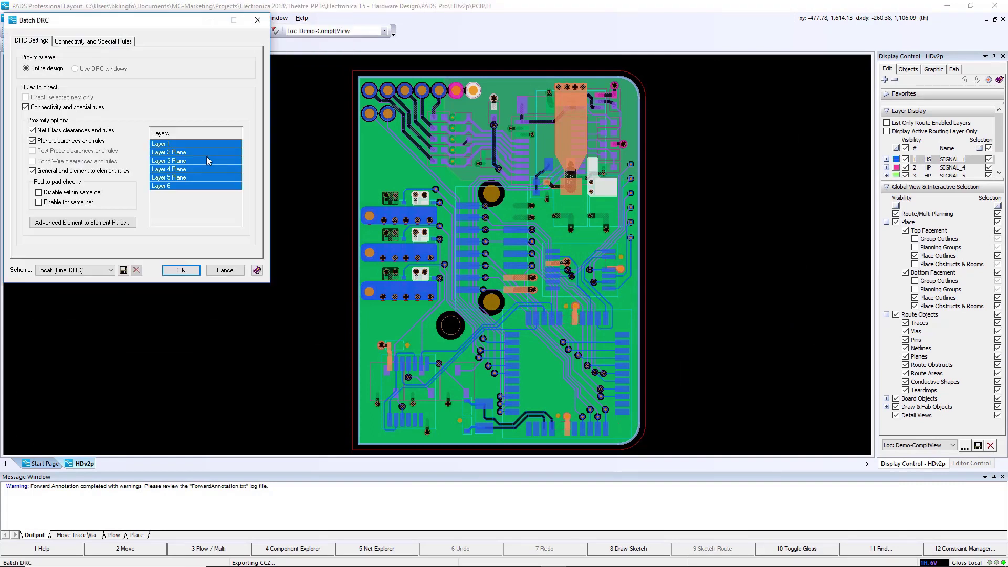
{"action": "left_click", "coordinate": [170, 274]}
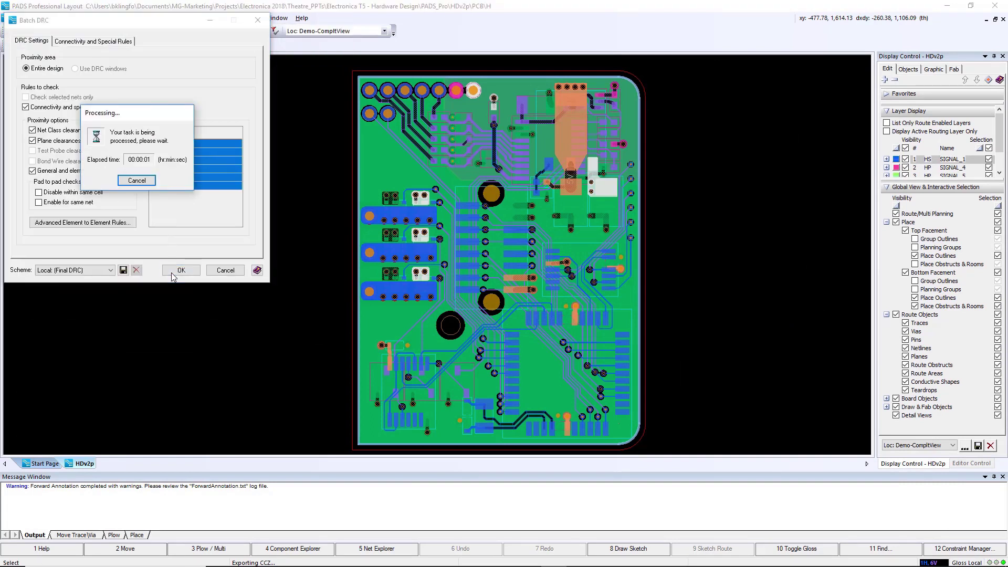
Show the batch Proximity hazards in the Hazard Explorer and locate the listed placement outline violation on the board
{"action": "left_click", "coordinate": [217, 18]}
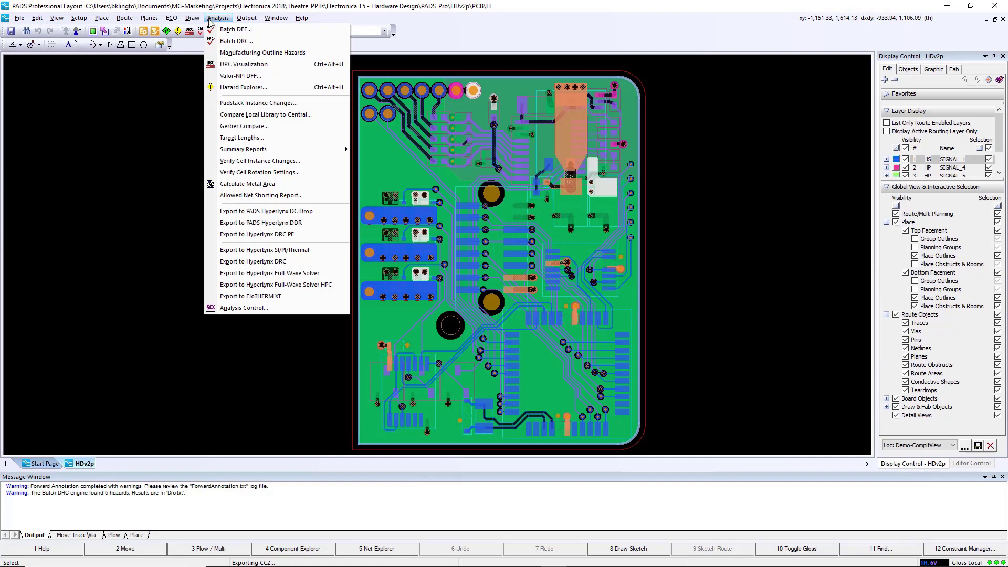
{"action": "left_click", "coordinate": [243, 88]}
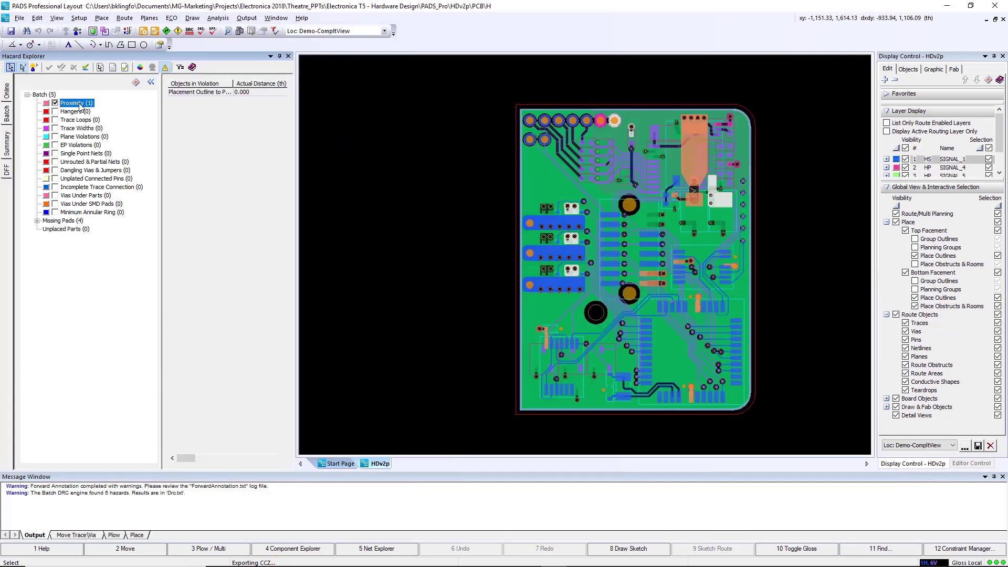
{"action": "left_click", "coordinate": [212, 93]}
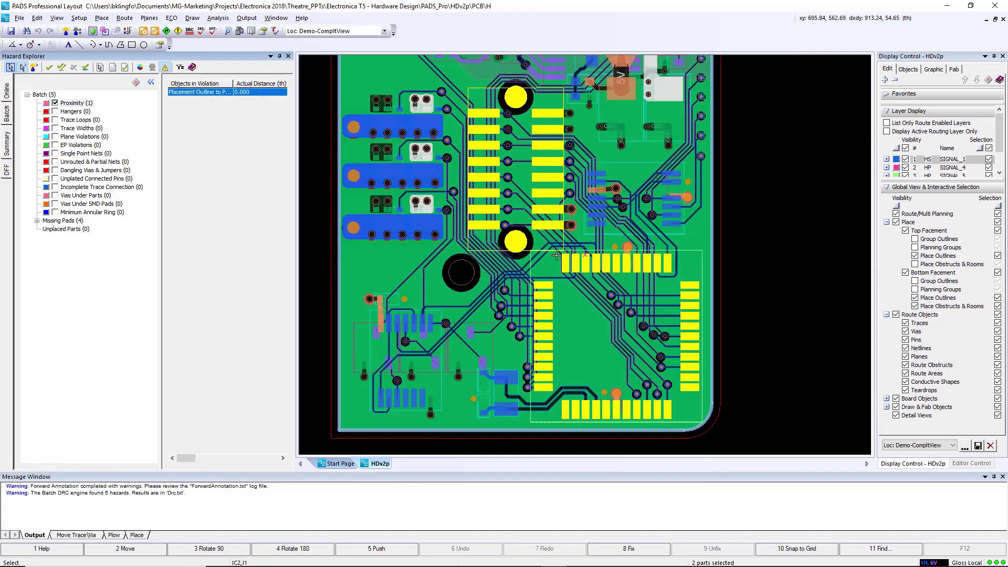
Inspect the placement outline violation between the two highlighted parts and mark the hazard as accepted
{"action": "scroll", "coordinate": [557, 254], "scroll_direction": "up", "scroll_amount": 3}
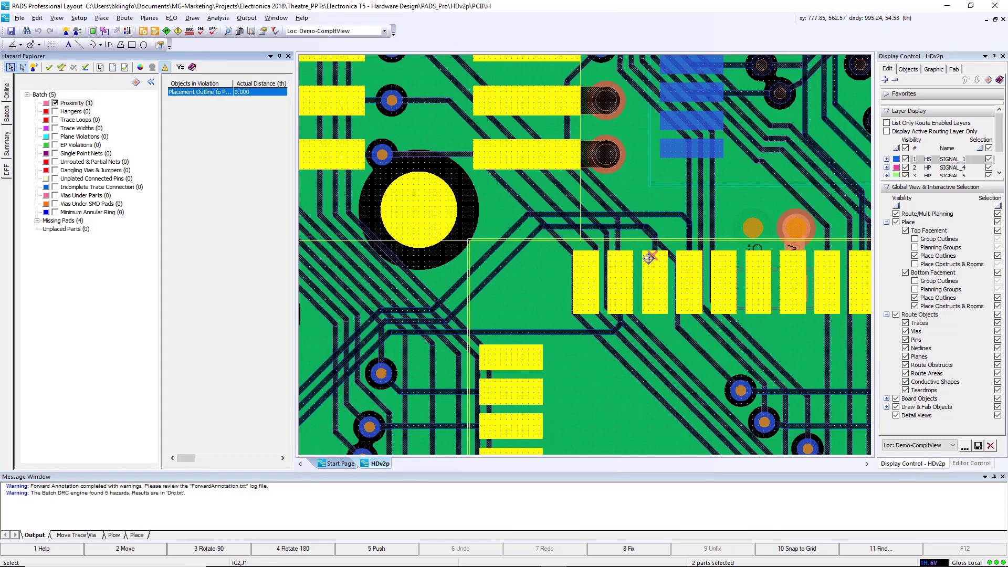
{"action": "scroll", "coordinate": [508, 273], "scroll_direction": "down", "scroll_amount": 3}
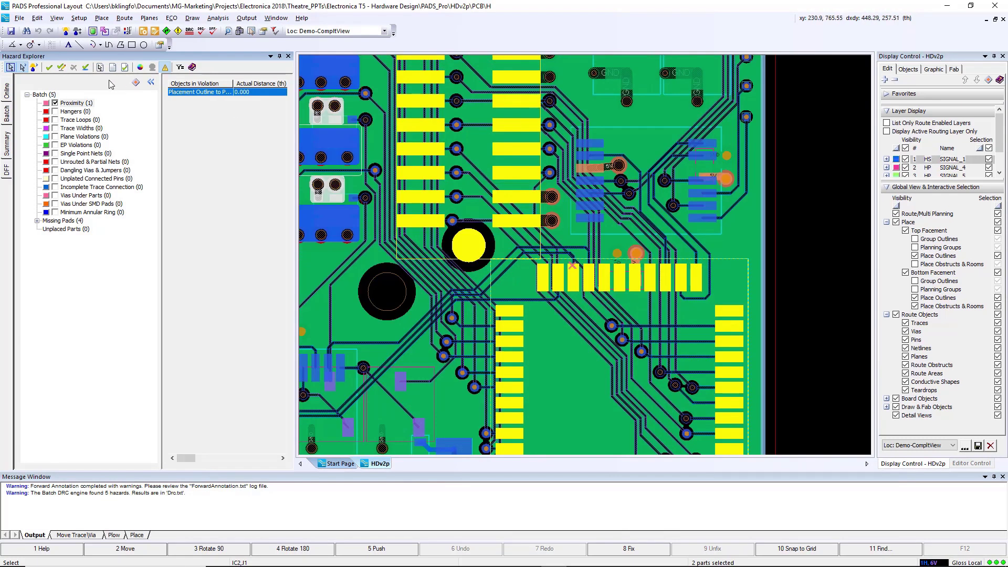
{"action": "left_click", "coordinate": [50, 68]}
Set up Batch DFF for the entire design with all analyses performed and all six layers selected
{"action": "left_click", "coordinate": [6, 169]}
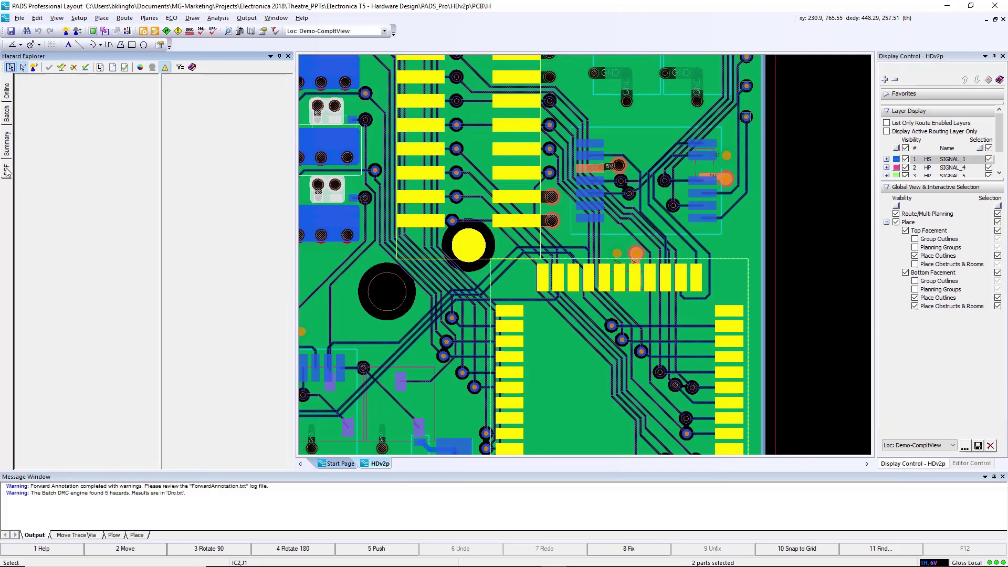
{"action": "left_click", "coordinate": [218, 18]}
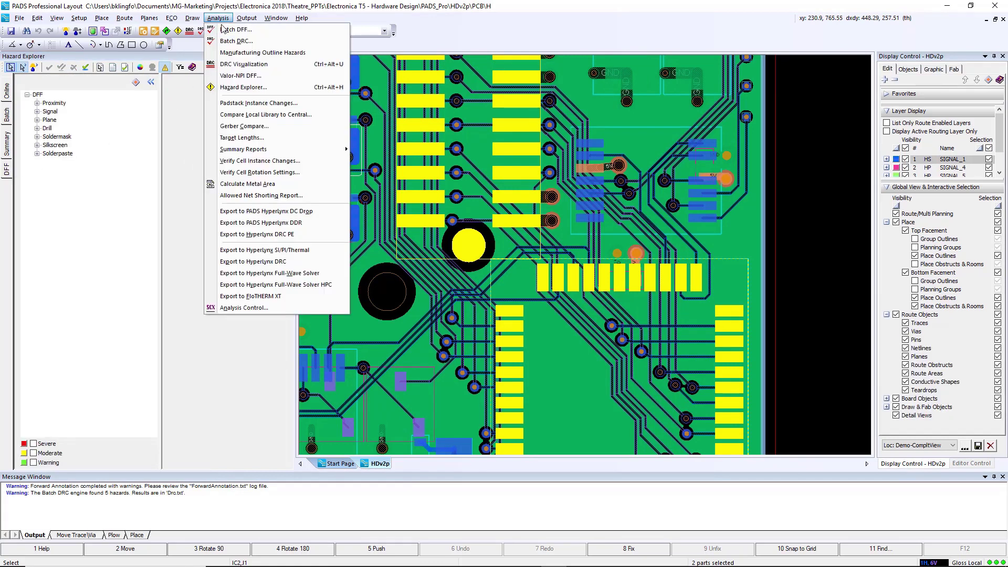
{"action": "left_click", "coordinate": [226, 30]}
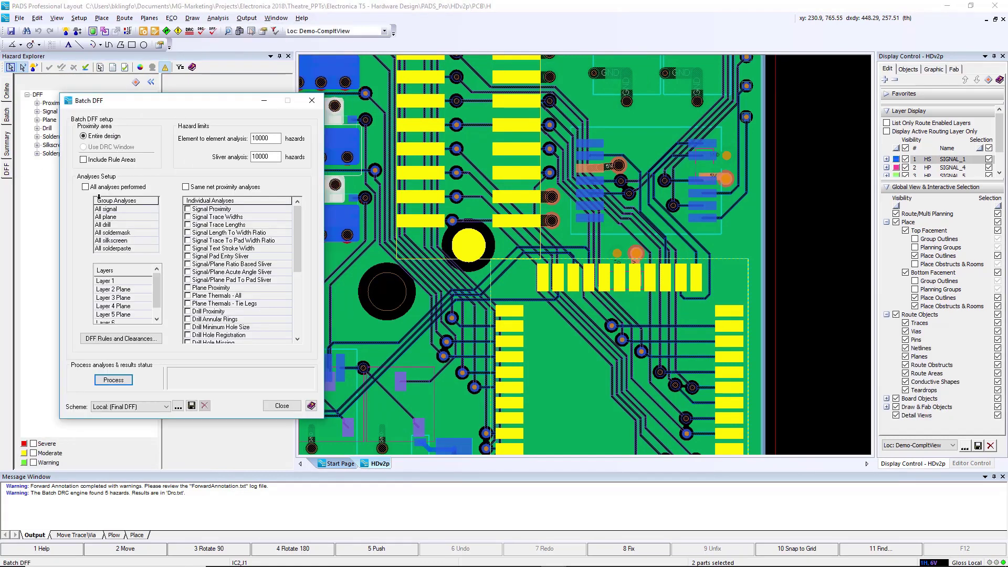
{"action": "left_click", "coordinate": [85, 187]}
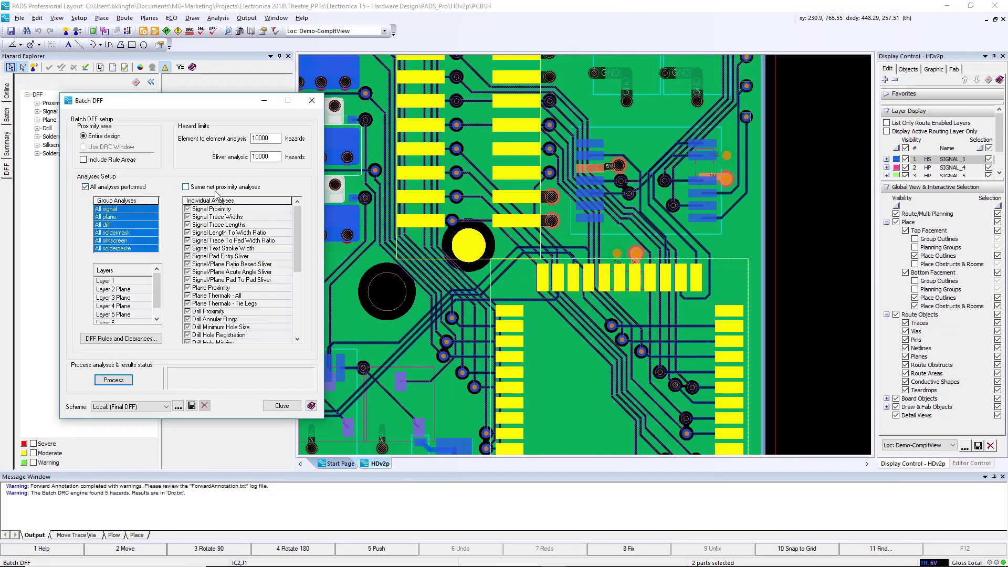
{"action": "mouse_move", "coordinate": [298, 228]}
{"action": "left_mouse_down"}
{"action": "mouse_move", "coordinate": [293, 309]}
{"action": "mouse_move", "coordinate": [295, 215]}
{"action": "left_mouse_up"}
{"action": "left_click", "coordinate": [129, 281]}
Review the DFF rules and clearances for proximity, signal, plane, drill, soldermask, silkscreen and solderpaste
{"action": "left_click", "coordinate": [121, 339]}
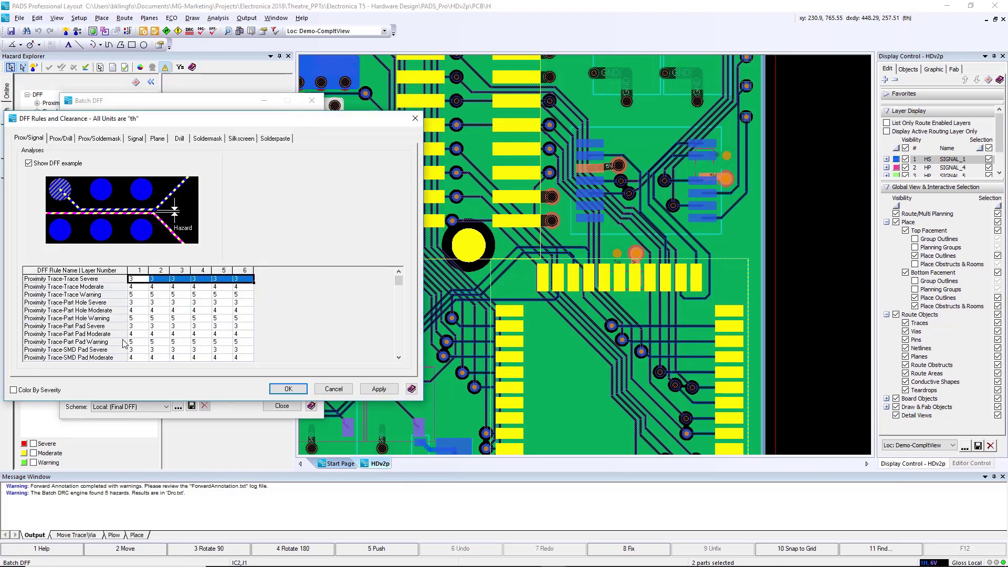
{"action": "left_click", "coordinate": [107, 143]}
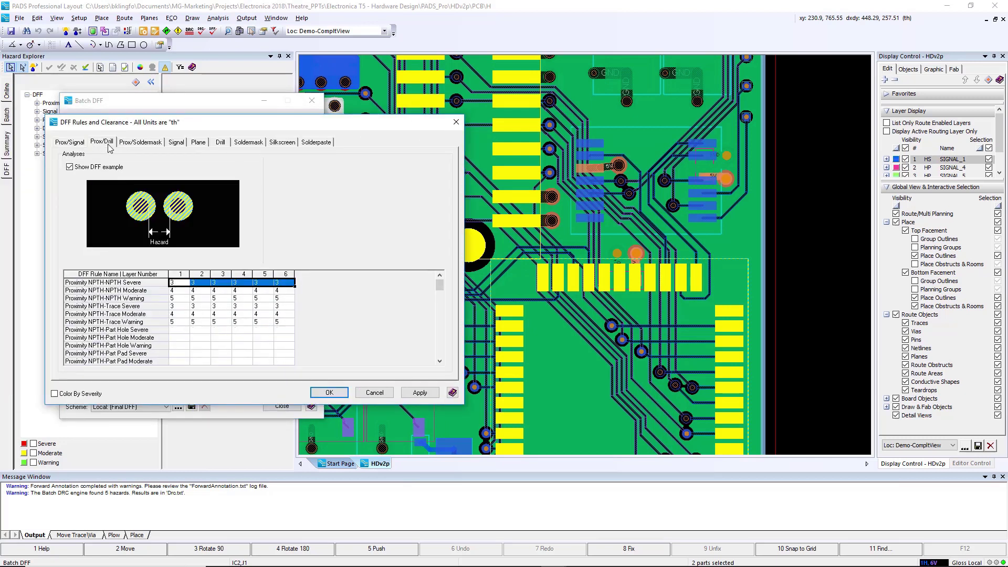
{"action": "left_click", "coordinate": [144, 143]}
{"action": "left_click", "coordinate": [177, 143]}
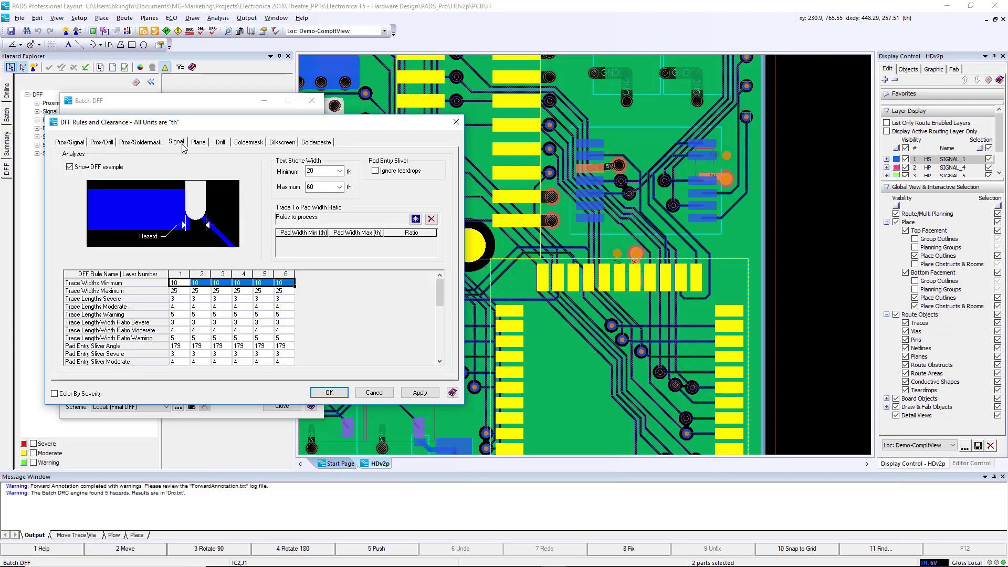
{"action": "left_click", "coordinate": [199, 143]}
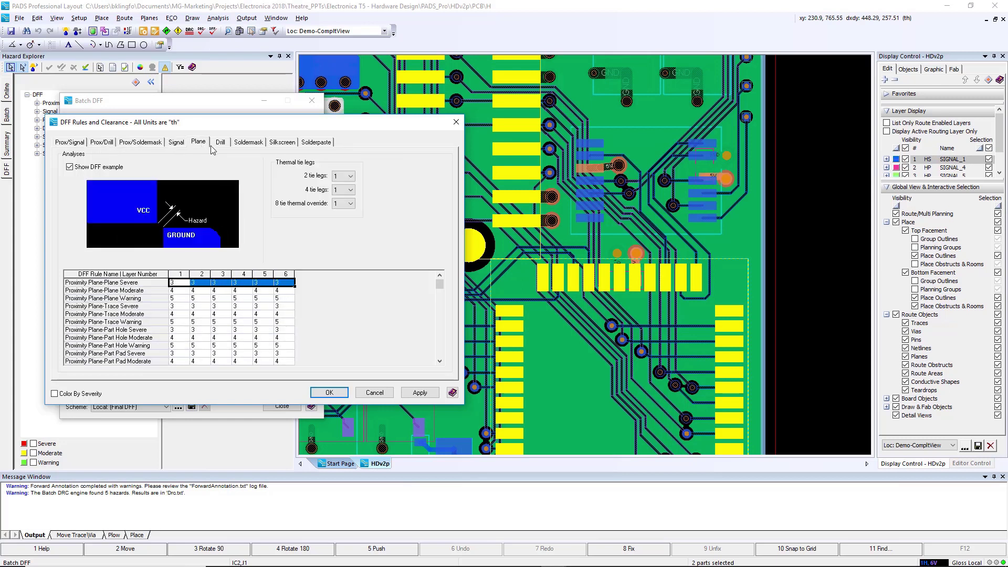
{"action": "left_click", "coordinate": [221, 143]}
{"action": "left_click", "coordinate": [248, 143]}
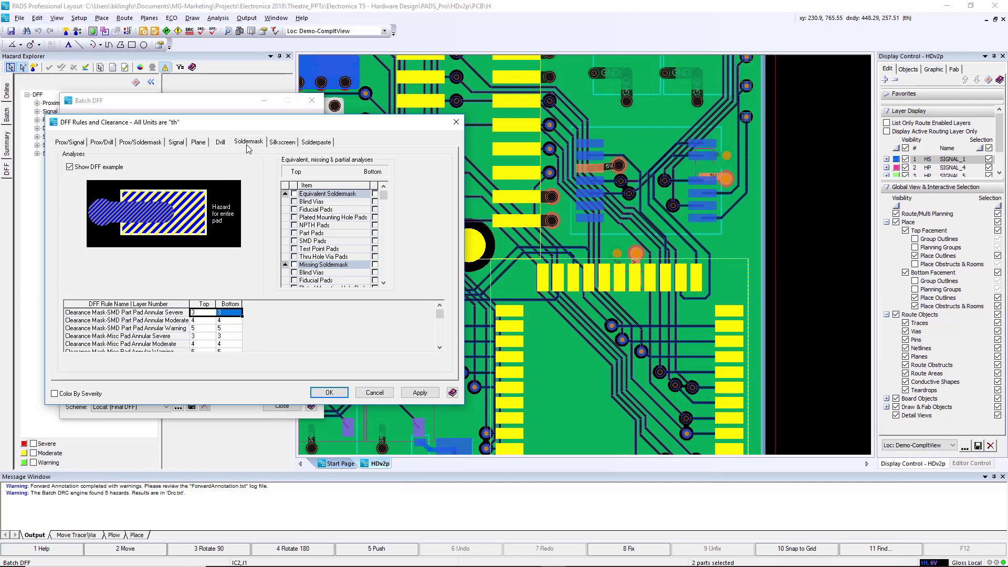
{"action": "left_click", "coordinate": [282, 144]}
{"action": "left_click", "coordinate": [314, 143]}
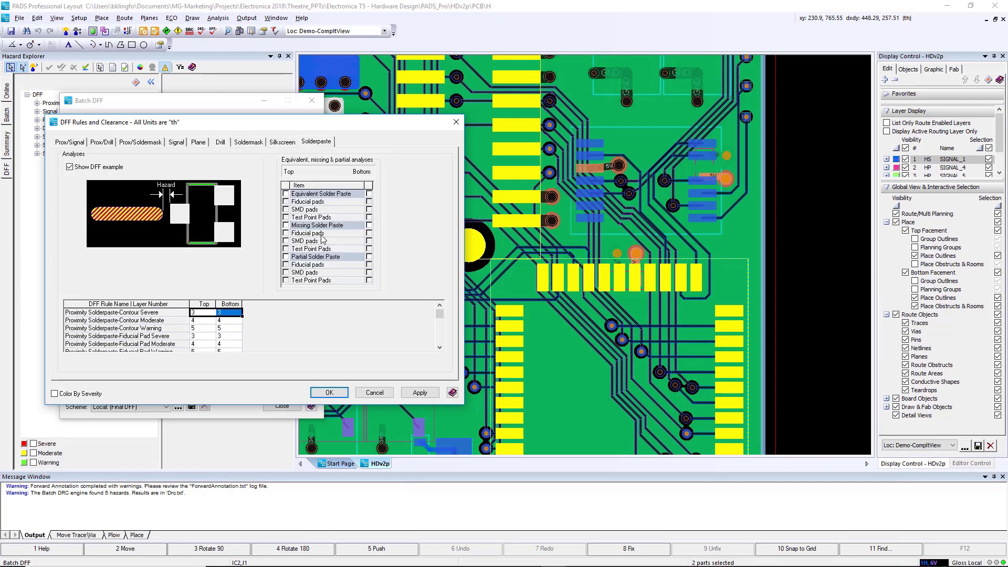
{"action": "left_click", "coordinate": [329, 393]}
Save the DFF setup locally with the job as the Final DFF scheme and process the batch analyses
{"action": "left_click", "coordinate": [192, 406]}
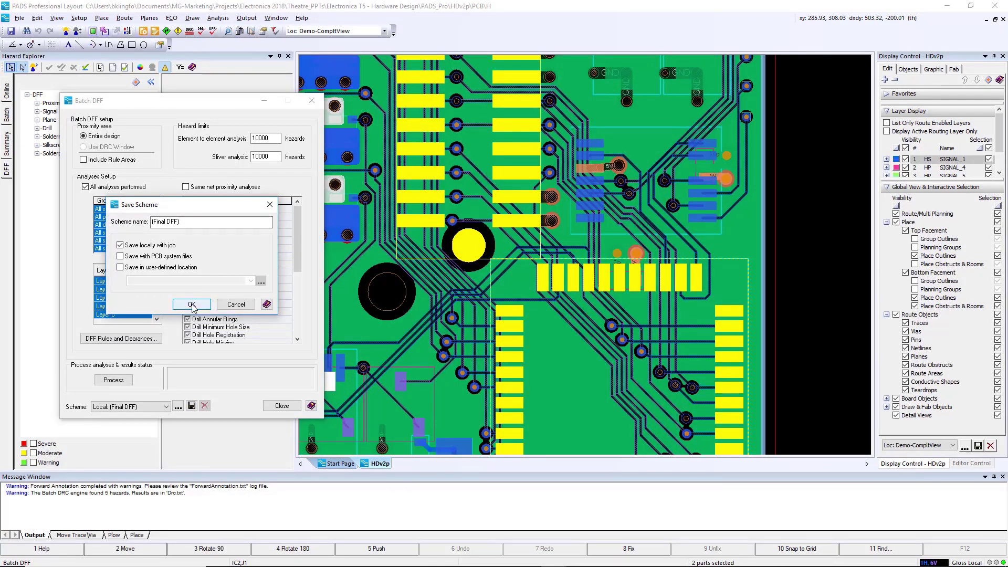
{"action": "left_click", "coordinate": [192, 304]}
{"action": "left_click", "coordinate": [201, 290]}
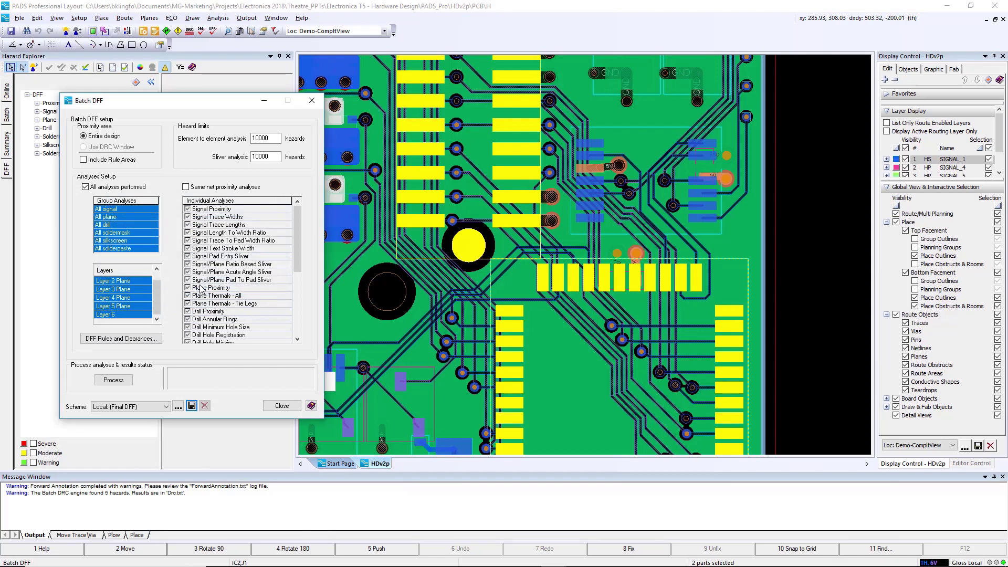
{"action": "left_click", "coordinate": [114, 380]}
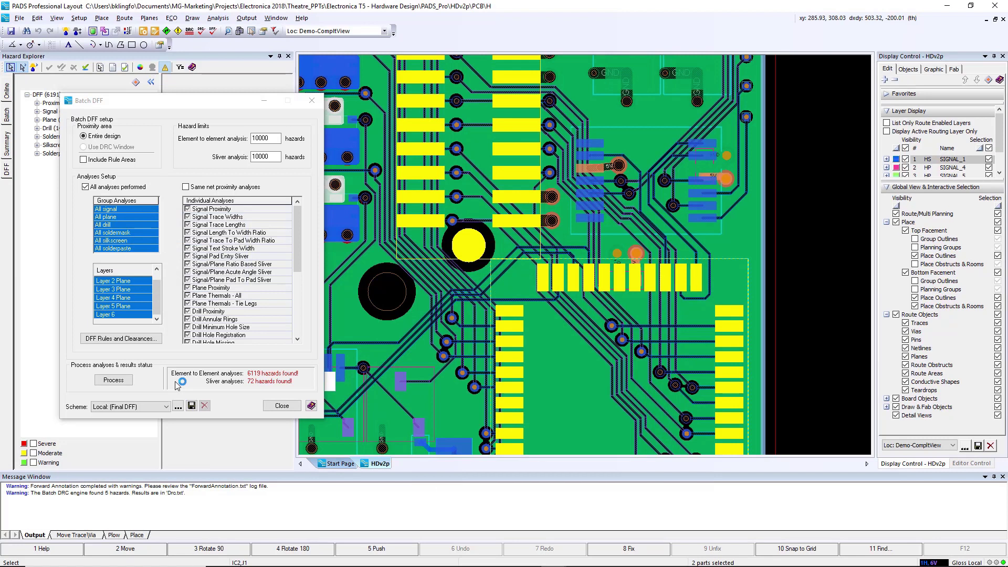
{"action": "left_click", "coordinate": [278, 408]}
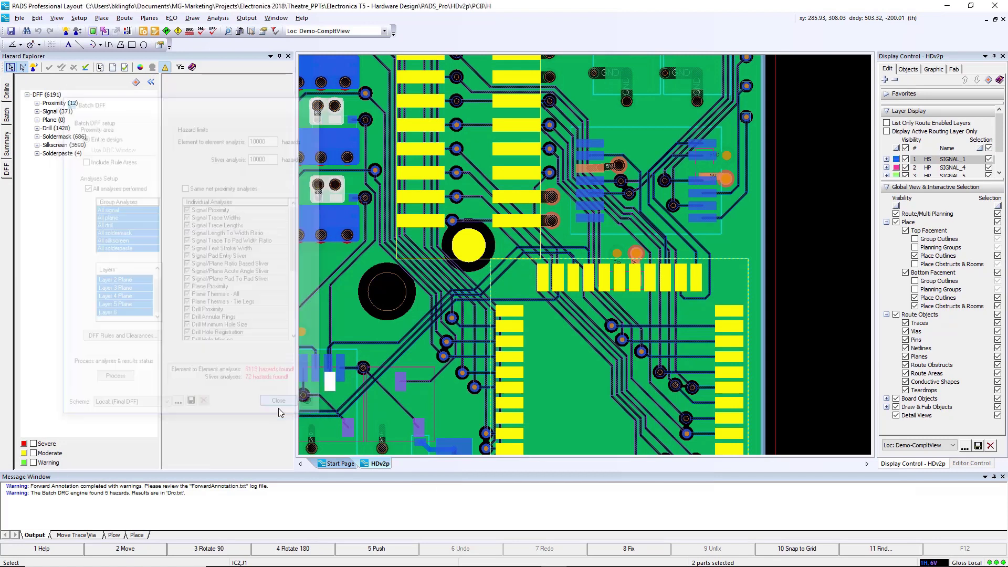
Locate the last Soldermask Proximity hazard on the board and move the $1N998_Controller trace away from the 5V via
{"action": "left_click", "coordinate": [38, 103]}
{"action": "left_click", "coordinate": [79, 112]}
{"action": "left_click", "coordinate": [80, 129]}
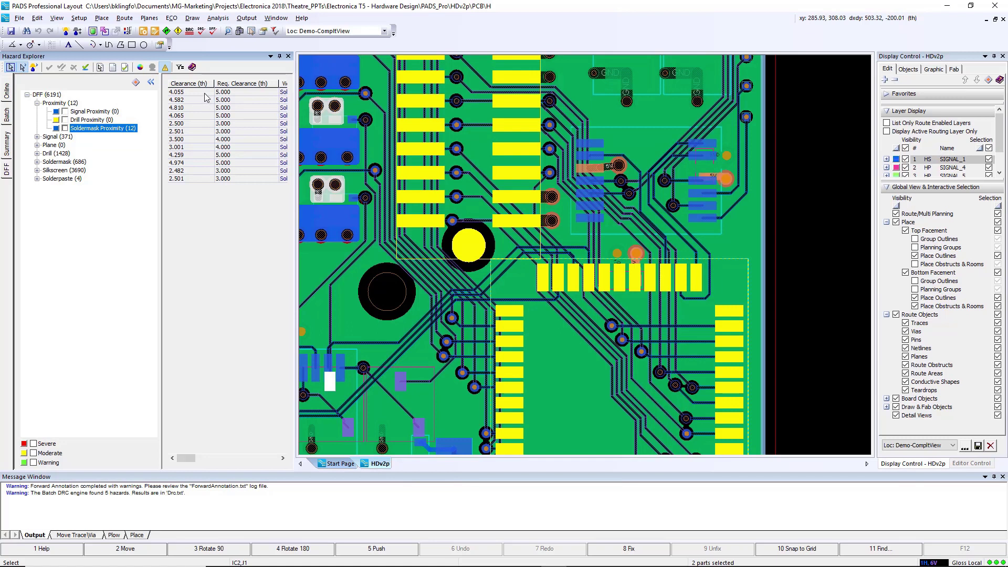
{"action": "left_click", "coordinate": [197, 180]}
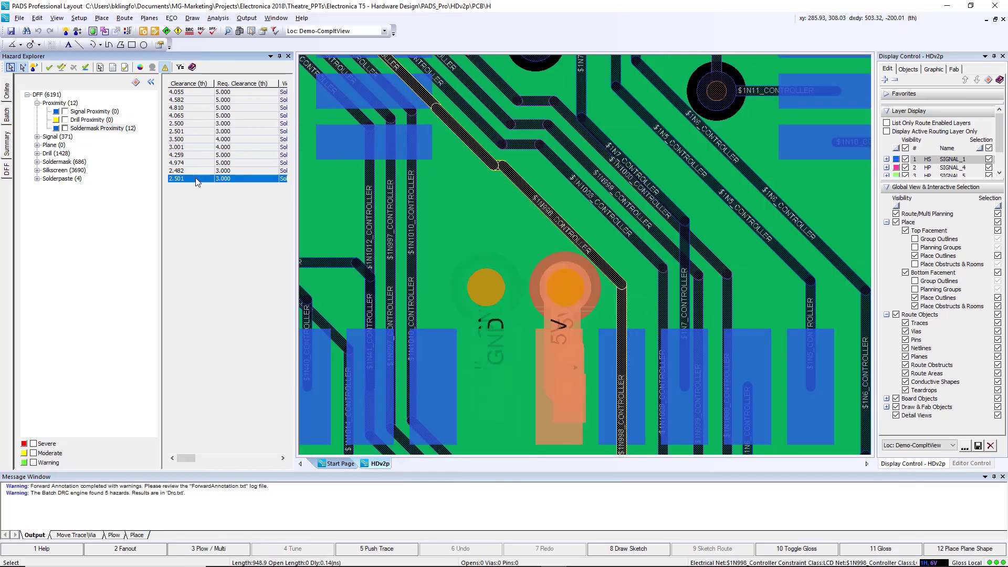
{"action": "left_click", "coordinate": [575, 223]}
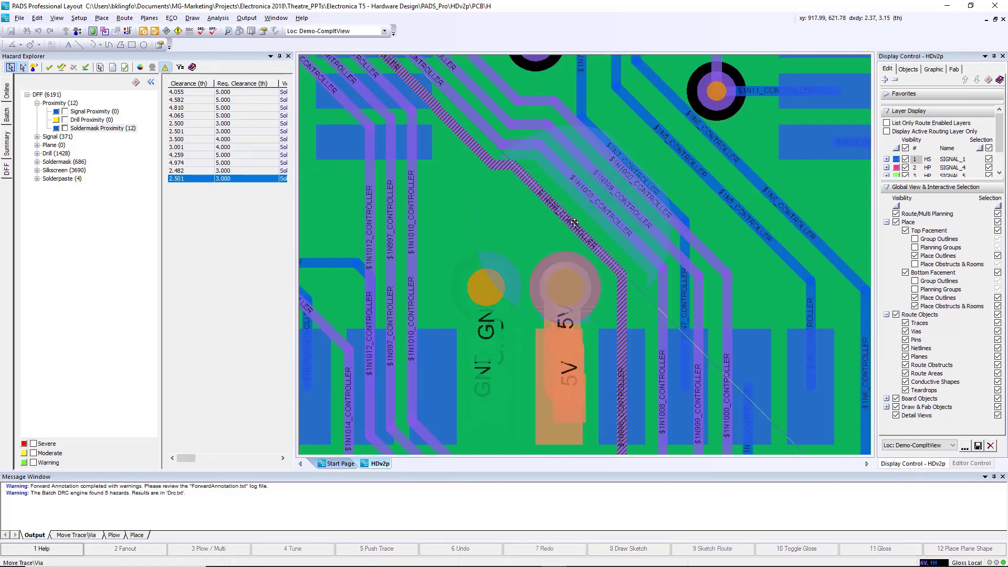
For the 2.482 th soldermask hazard, show only layers 1 and 6 and reroute $1N1000_Controller between the GND pads, clear of the lower GND via
{"action": "left_click", "coordinate": [200, 173]}
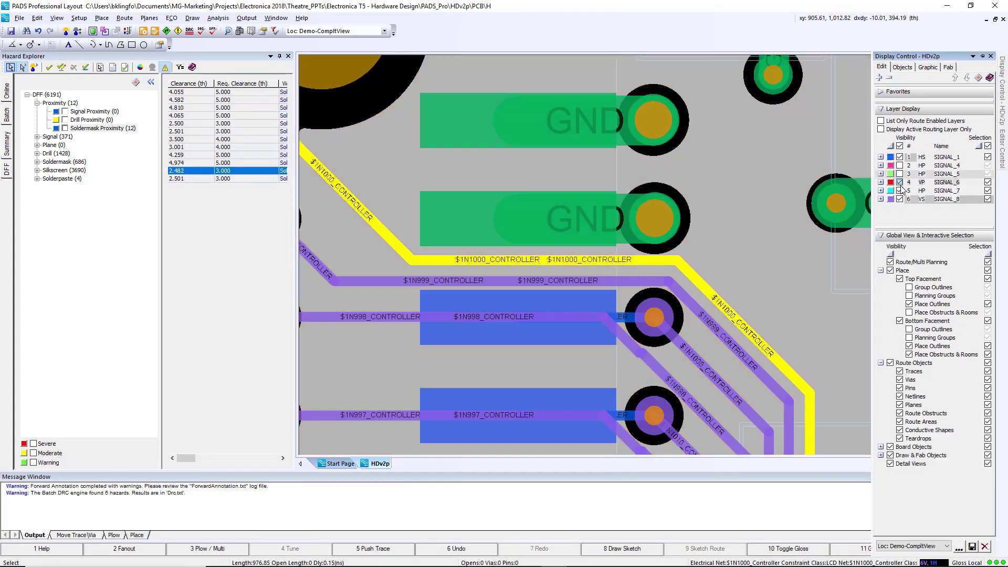
{"action": "left_click", "coordinate": [899, 191]}
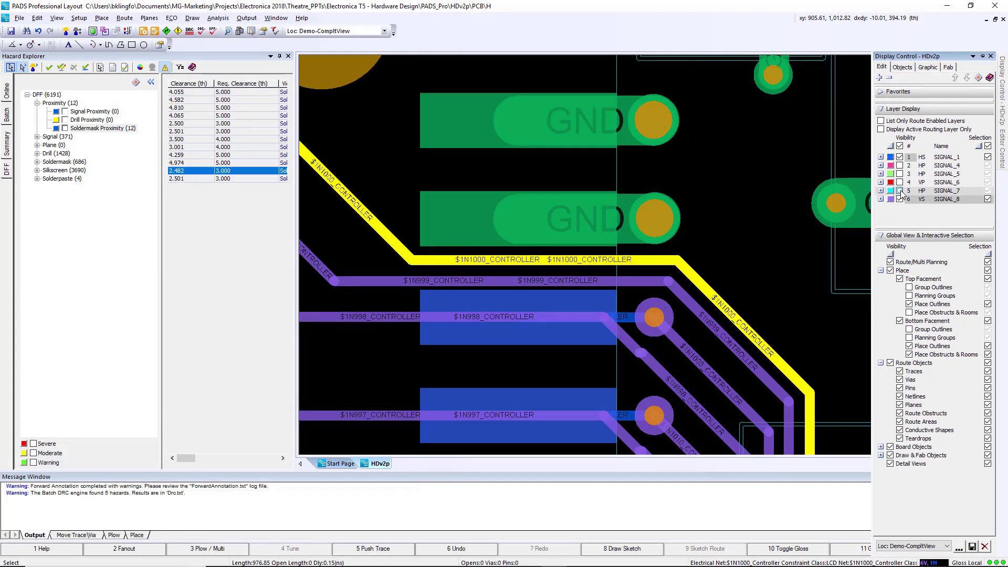
{"action": "left_click", "coordinate": [655, 261]}
{"action": "left_click_drag", "start_coordinate": [654, 261], "coordinate": [660, 169]}
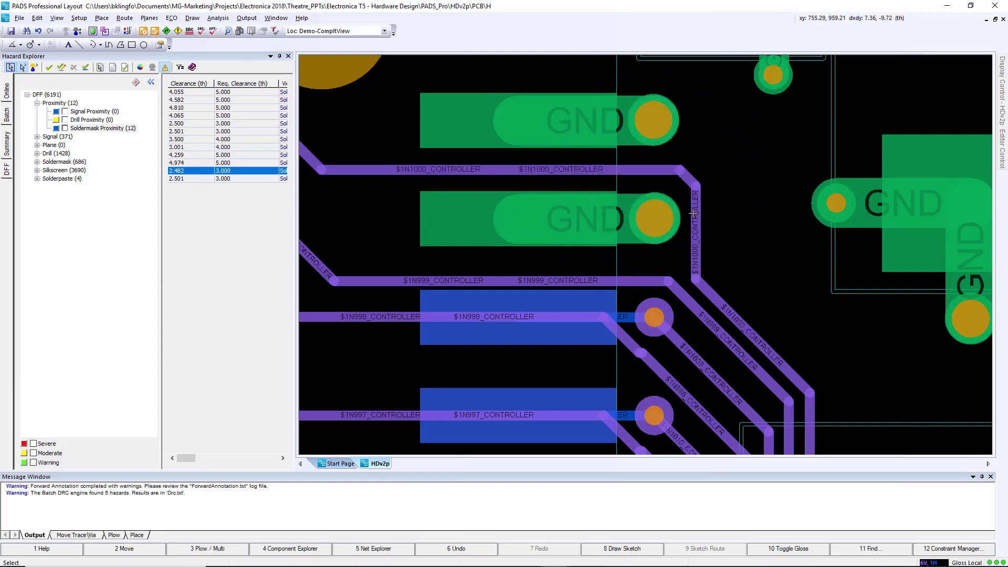
{"action": "left_click_drag", "start_coordinate": [696, 231], "coordinate": [735, 232]}
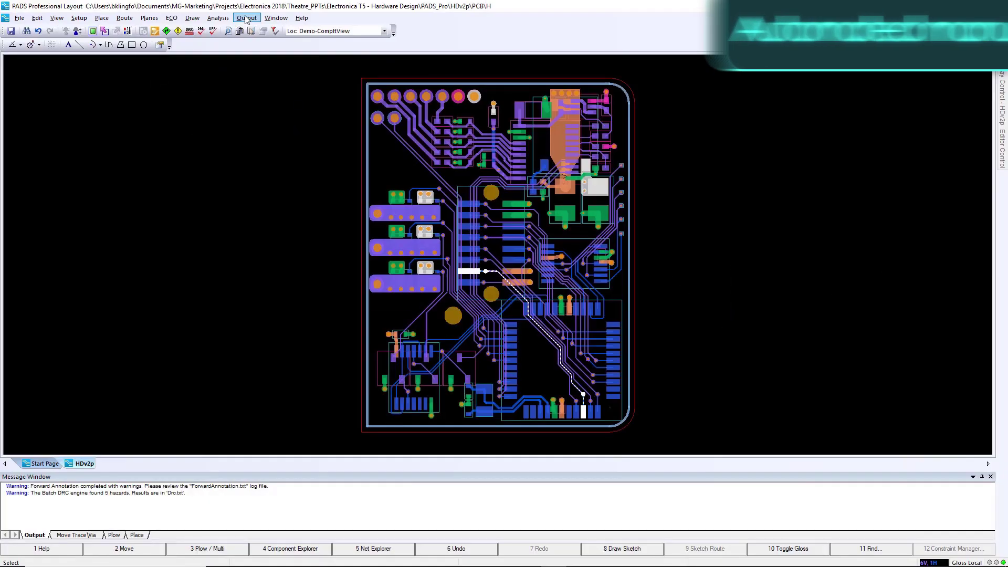
Generate the manufacturing output with the Top_MOA scheme, including CCZOut.eccz and deleting previously generated files
{"action": "left_click", "coordinate": [246, 18]}
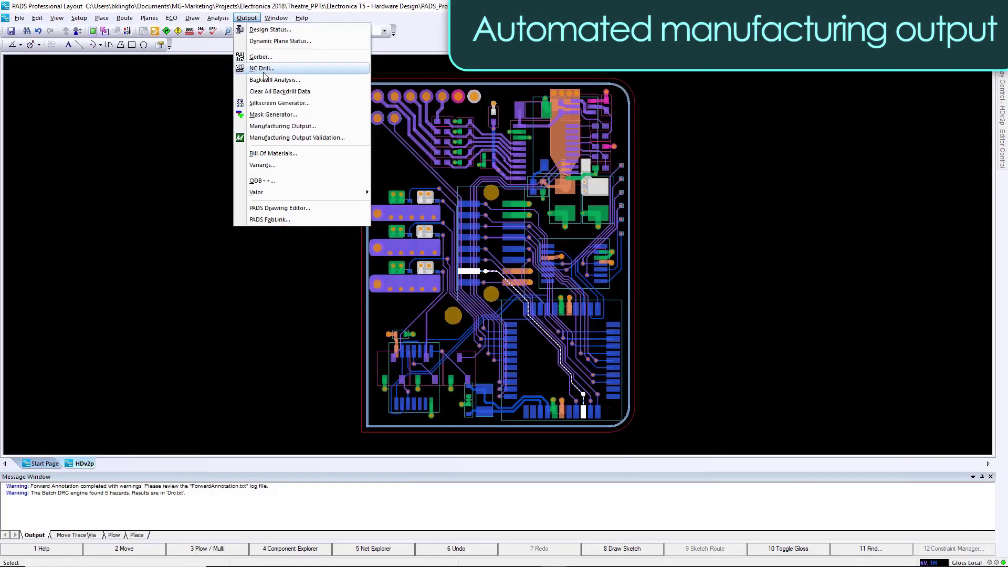
{"action": "left_click", "coordinate": [273, 126]}
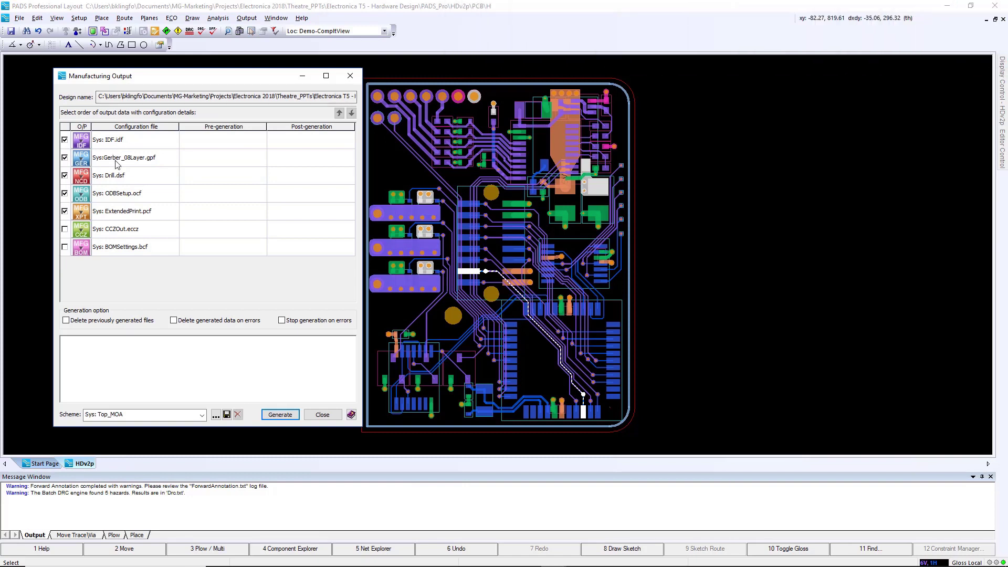
{"action": "left_click", "coordinate": [65, 229]}
{"action": "left_click", "coordinate": [66, 320]}
{"action": "left_click", "coordinate": [278, 414]}
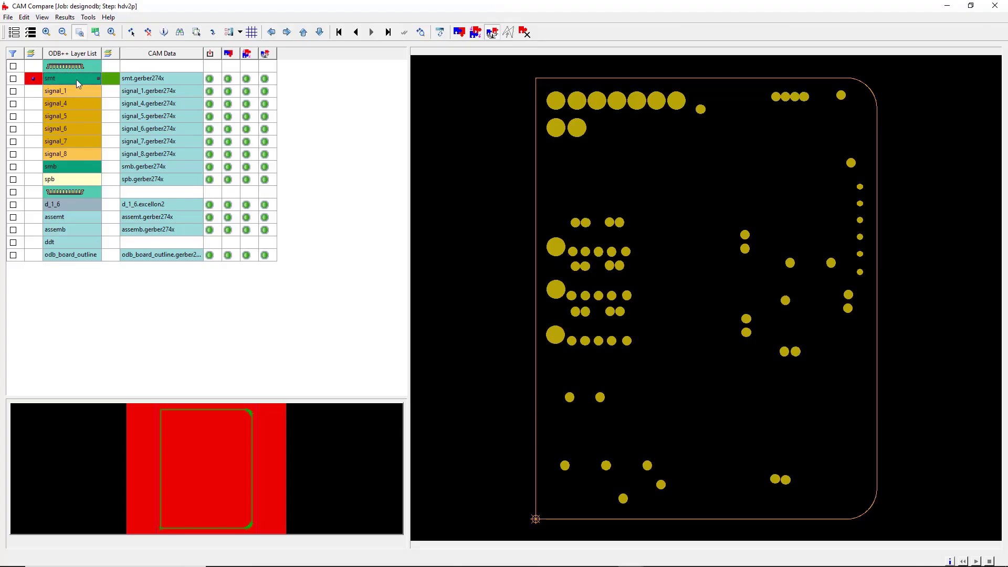
In CAM Compare, overlay the ODB++ and Gerber data of the smt layer and of the signal_1 layer for comparison
{"action": "left_click", "coordinate": [115, 80]}
{"action": "left_click", "coordinate": [115, 80]}
{"action": "left_click", "coordinate": [74, 79]}
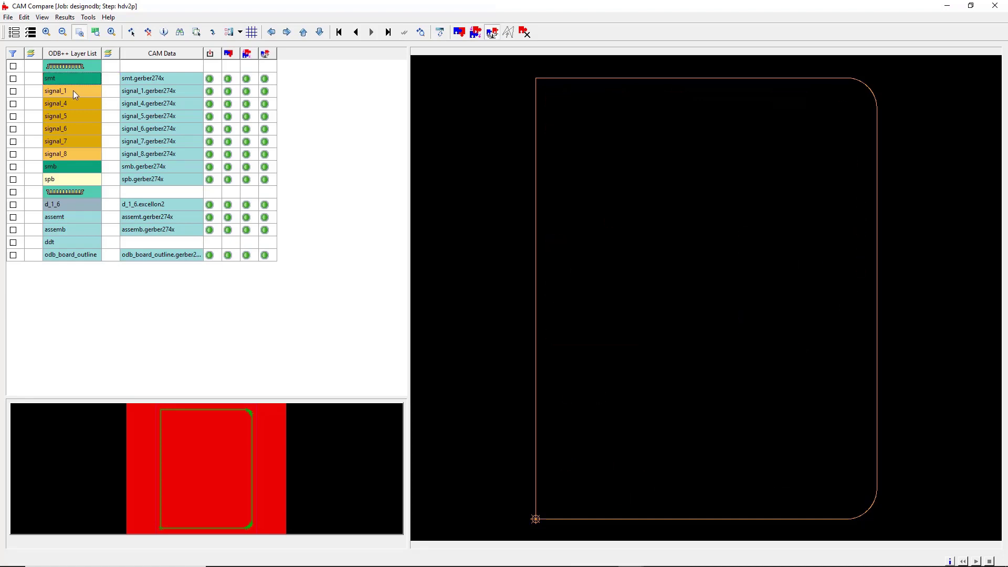
{"action": "left_click", "coordinate": [73, 91]}
{"action": "left_click", "coordinate": [111, 95]}
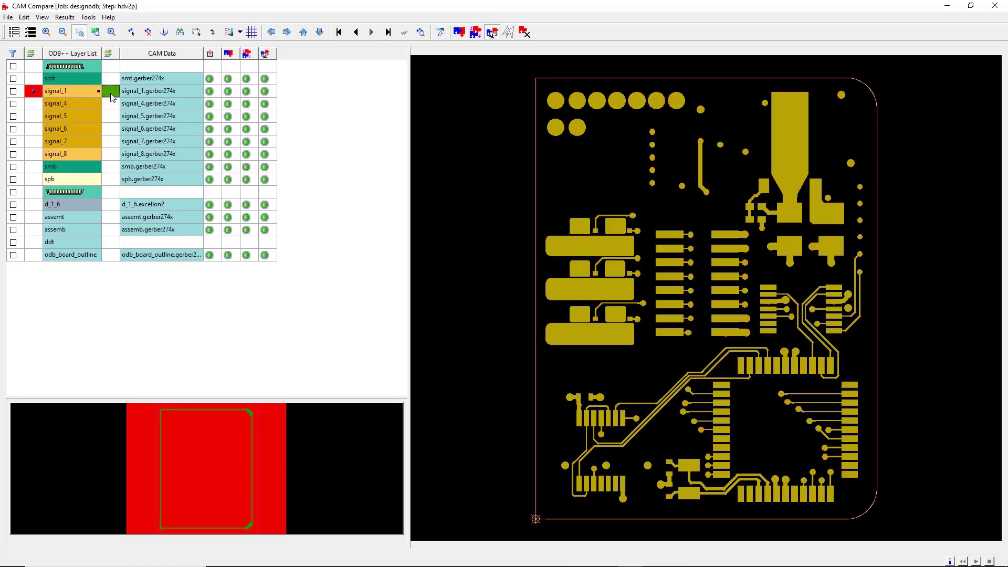